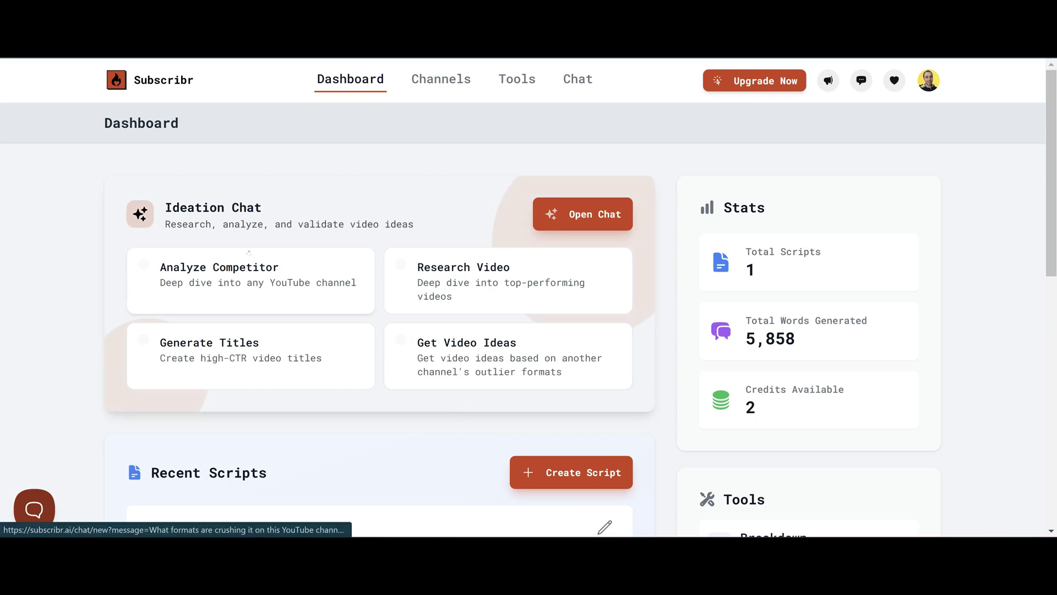
# Examine the license tiers and their included features in AppSumo's Plans & features comparison for Subscribr
pyautogui.click(370, 290)
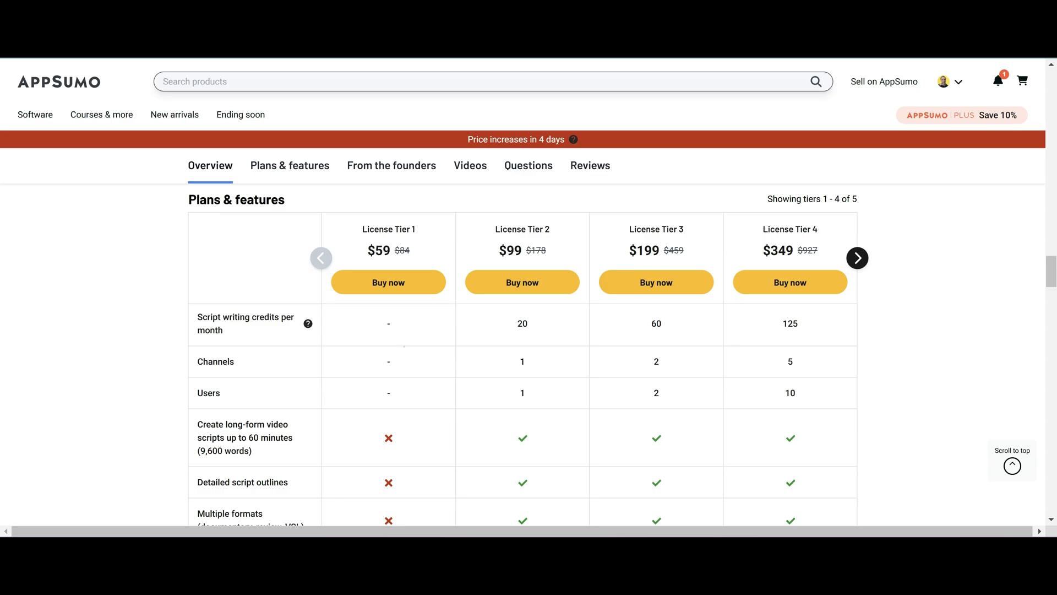
pyautogui.scroll(-10, 404, 346)
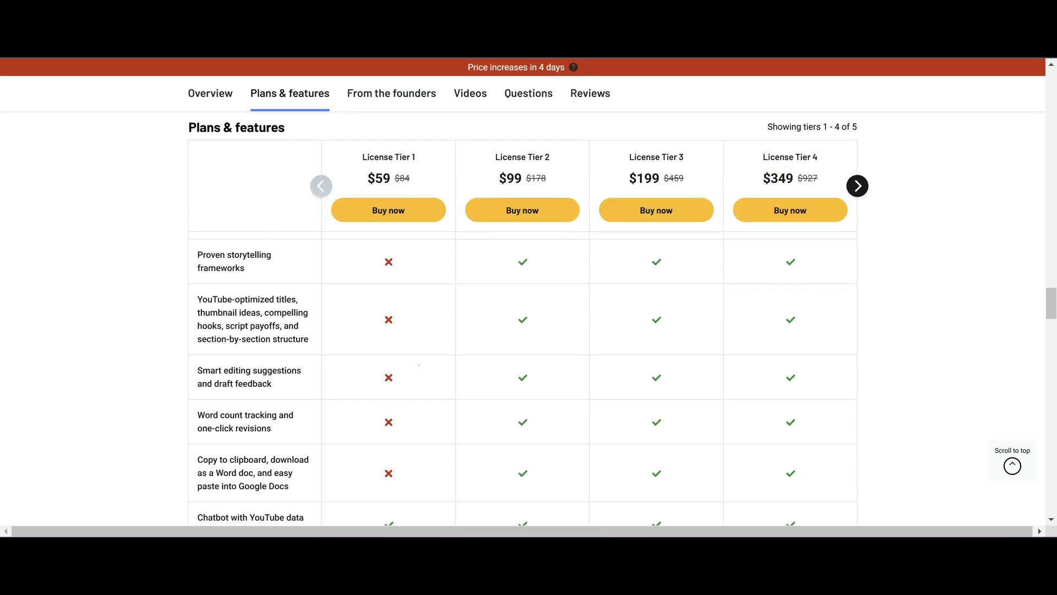
pyautogui.scroll(-3, 419, 365)
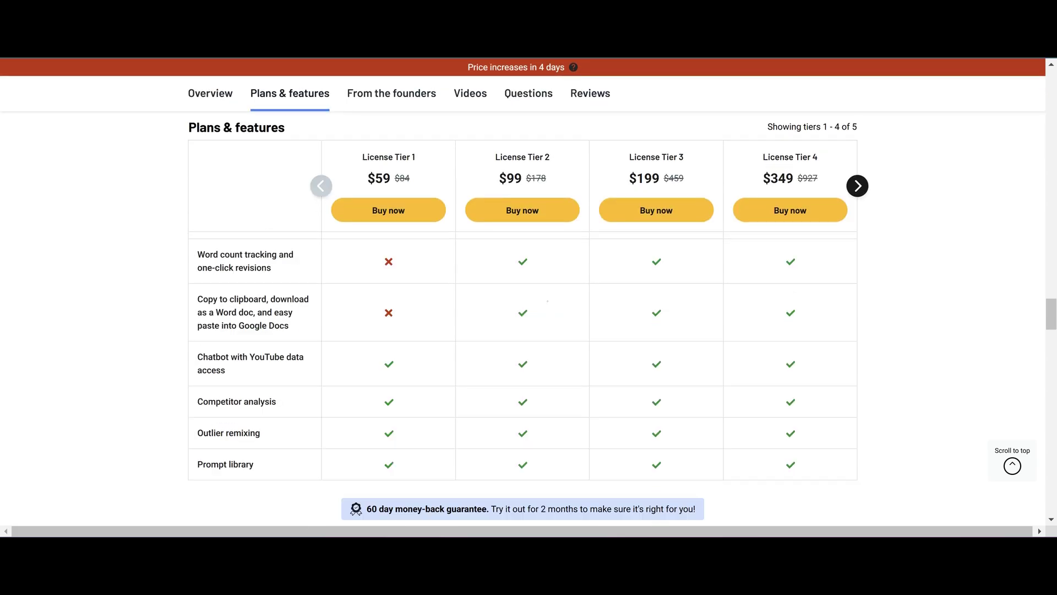
pyautogui.scroll(8, 523, 331)
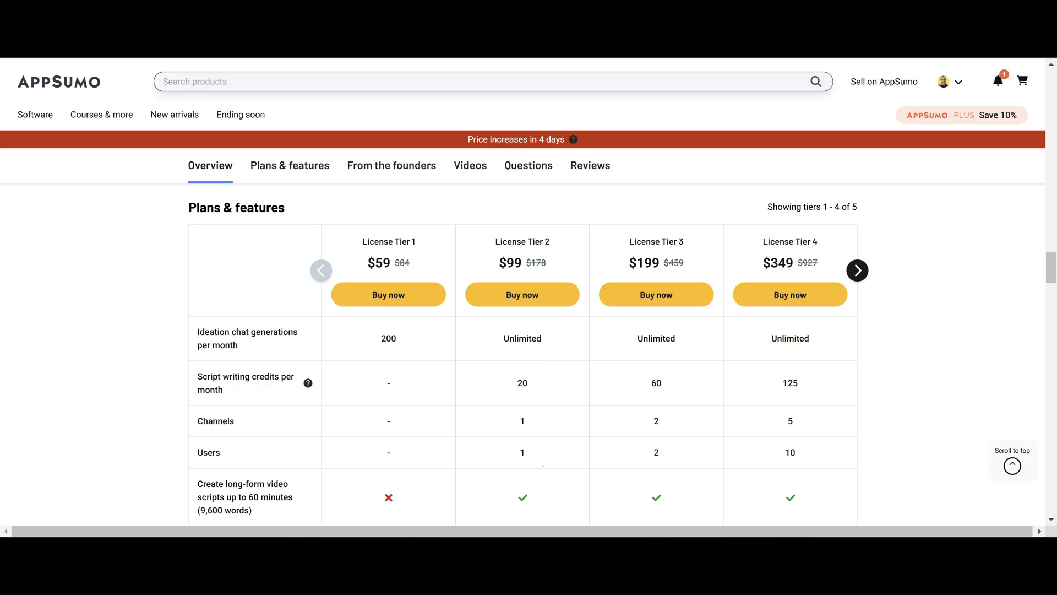
pyautogui.scroll(-3, 543, 465)
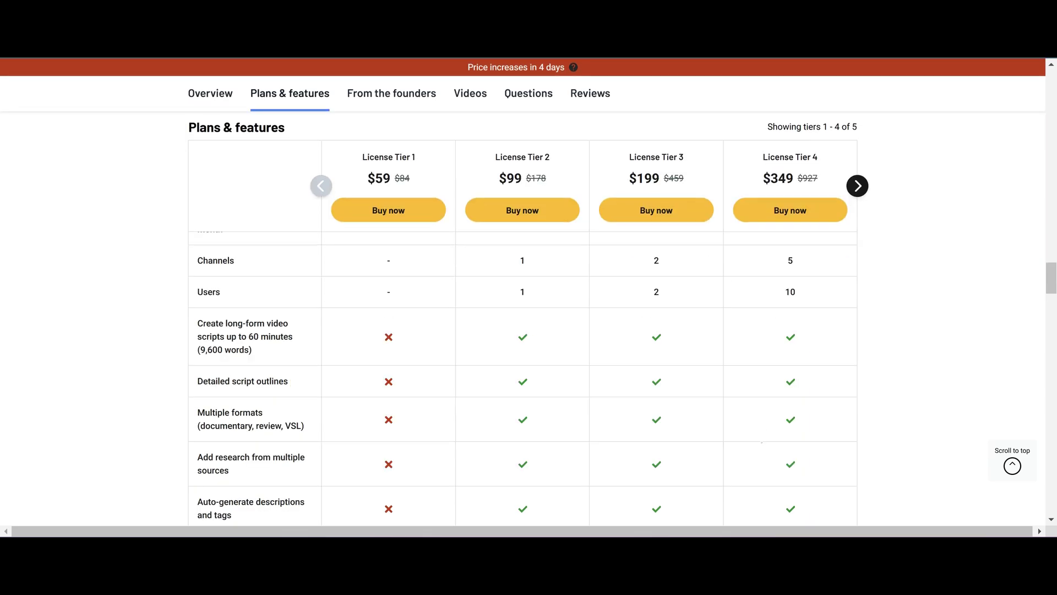
pyautogui.scroll(-5, 528, 386)
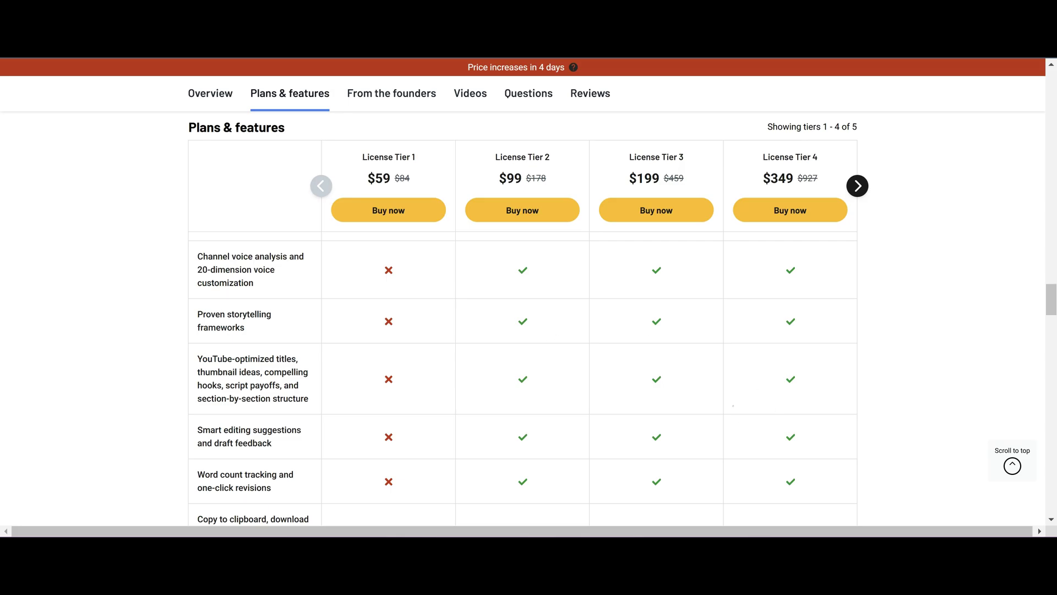
pyautogui.scroll(5, 529, 330)
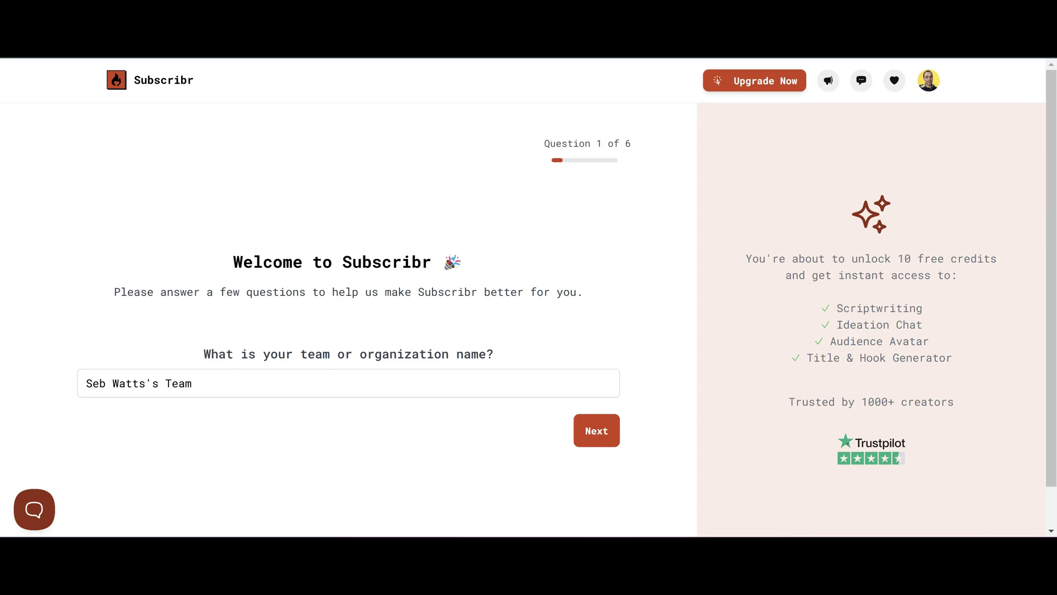
# Accept the suggested team name and answer the onboarding questions with 1 channel, channel type Other and role Creator
pyautogui.click(600, 432)
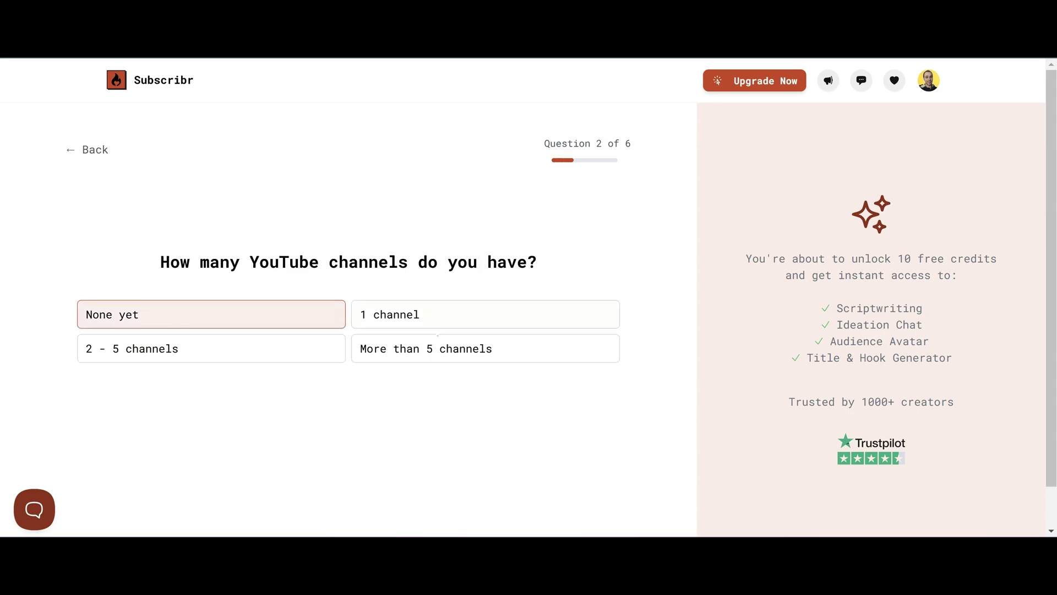
pyautogui.click(370, 316)
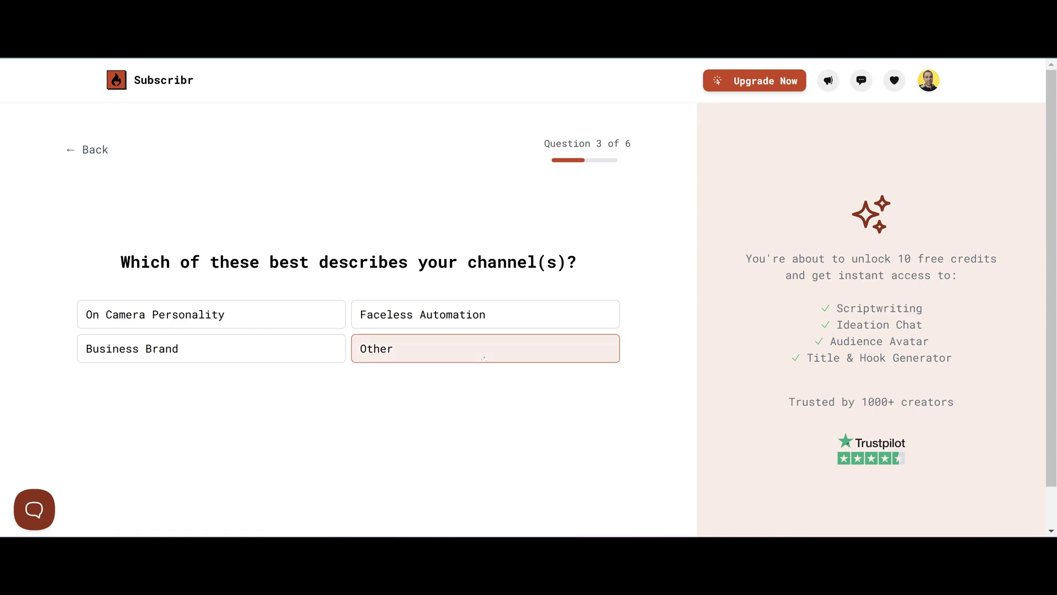
pyautogui.click(497, 345)
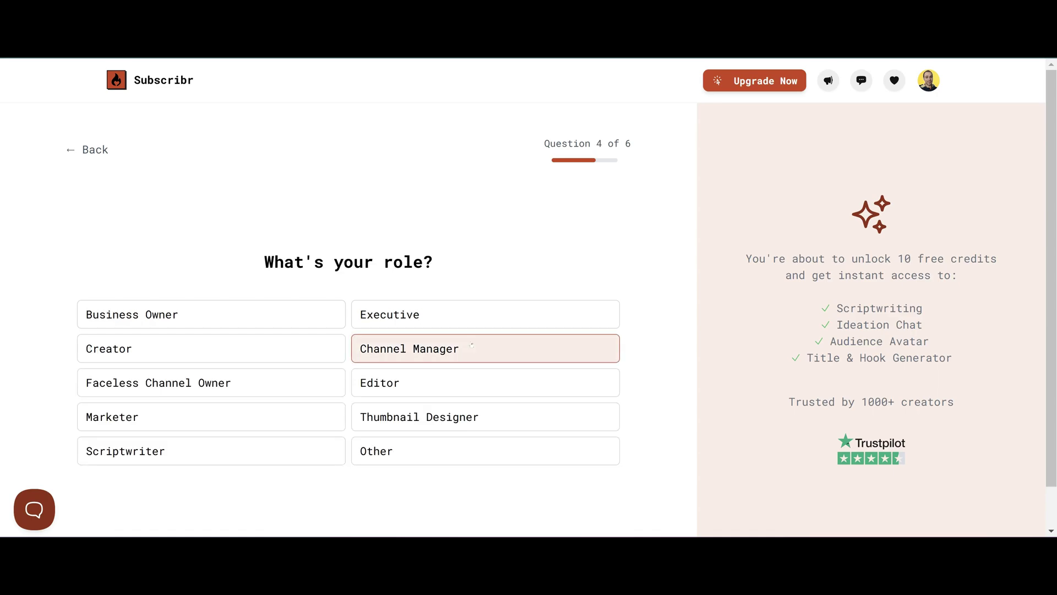
pyautogui.click(313, 348)
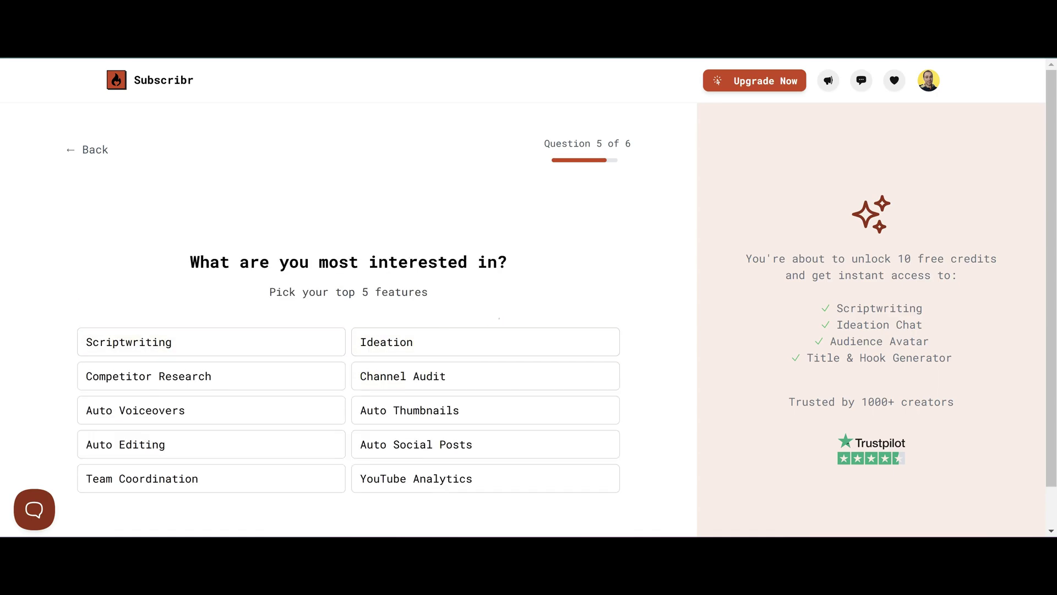
# Choose Scriptwriting, Competitor Research, Ideation, Channel Audit and YouTube Analytics as interests, answer Other for how Subscribr was found, and complete the onboarding
pyautogui.click(212, 342)
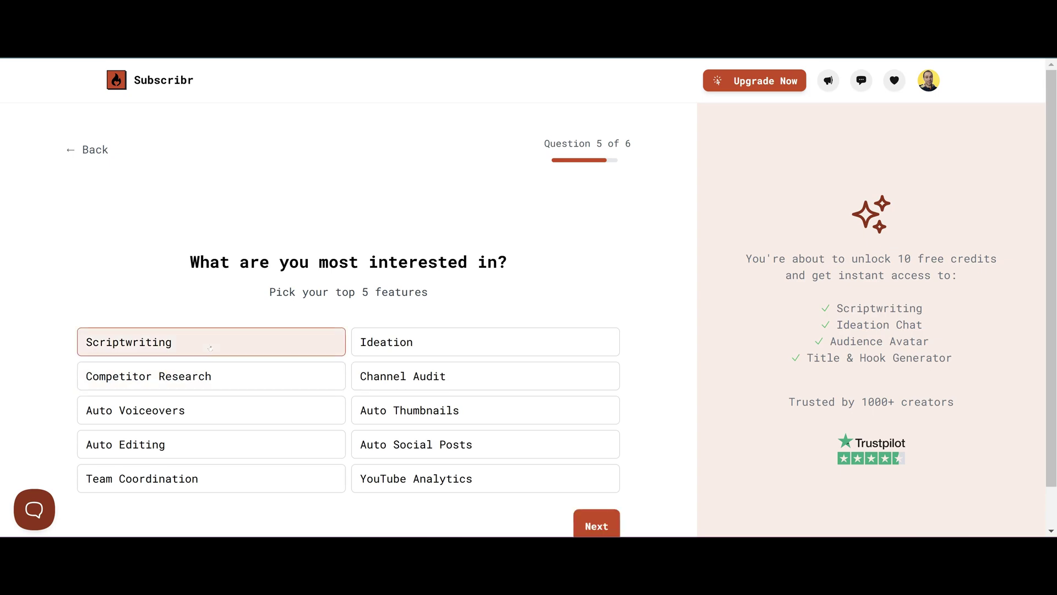
pyautogui.click(218, 385)
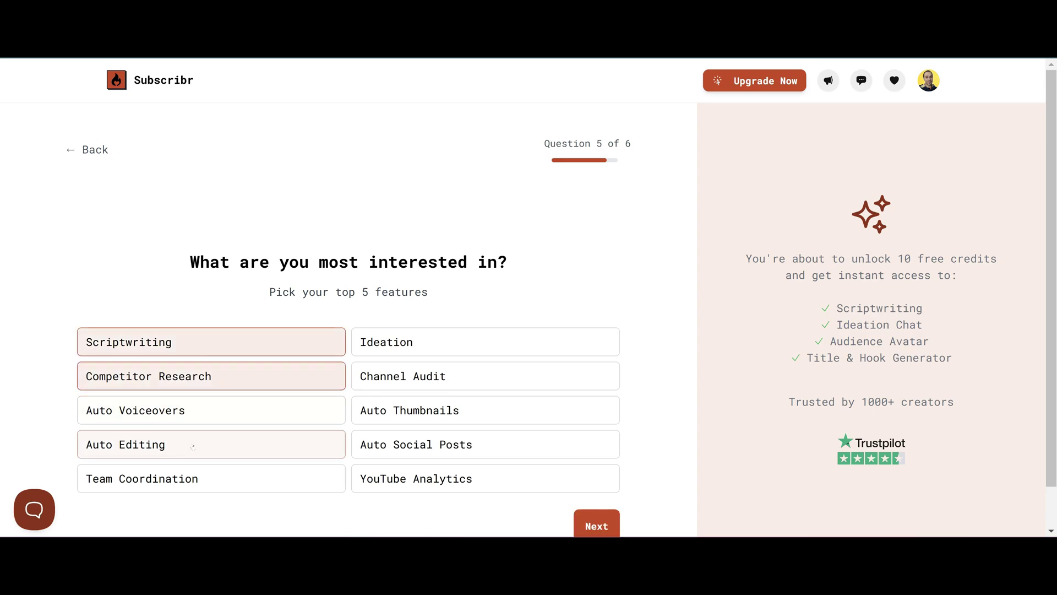
pyautogui.click(400, 351)
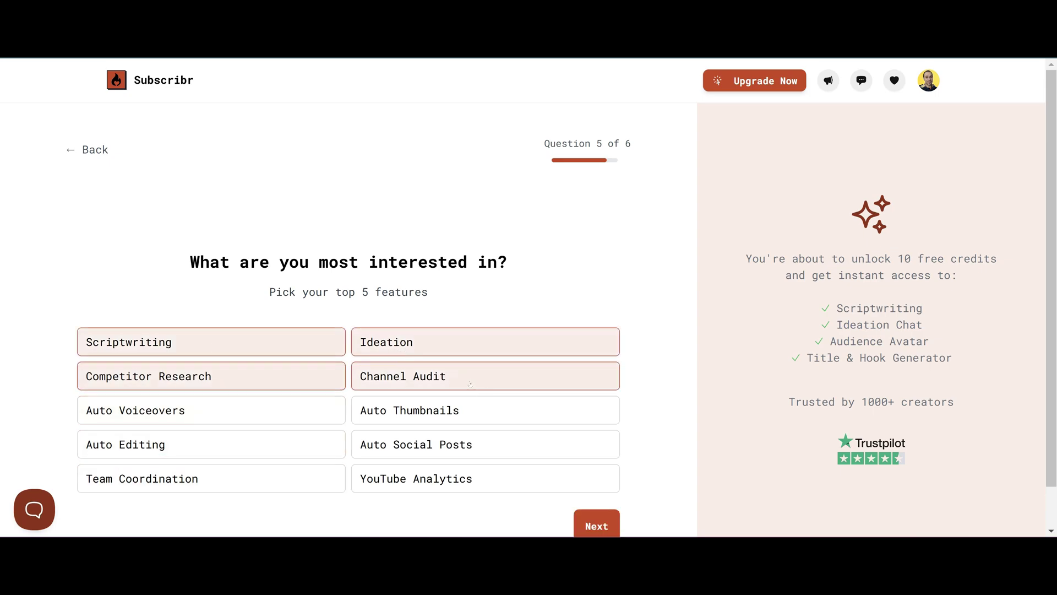
pyautogui.click(464, 422)
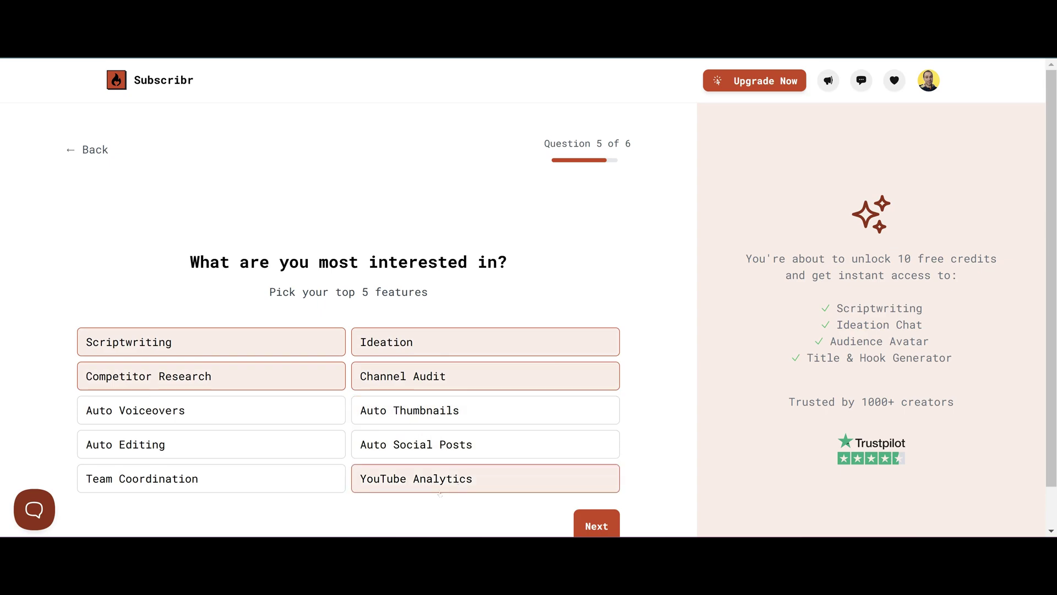
pyautogui.click(600, 522)
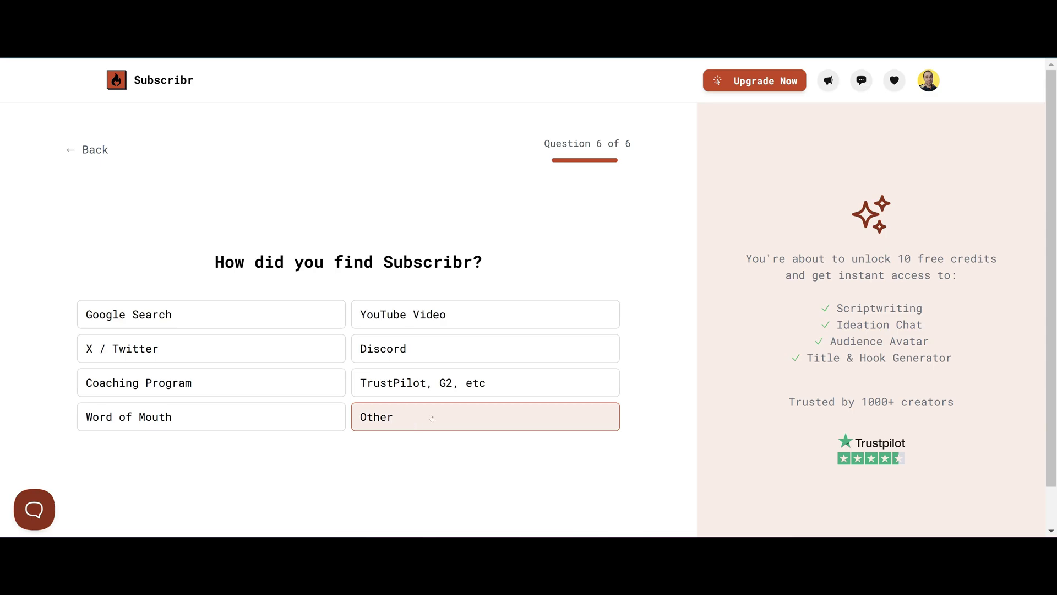
pyautogui.click(457, 418)
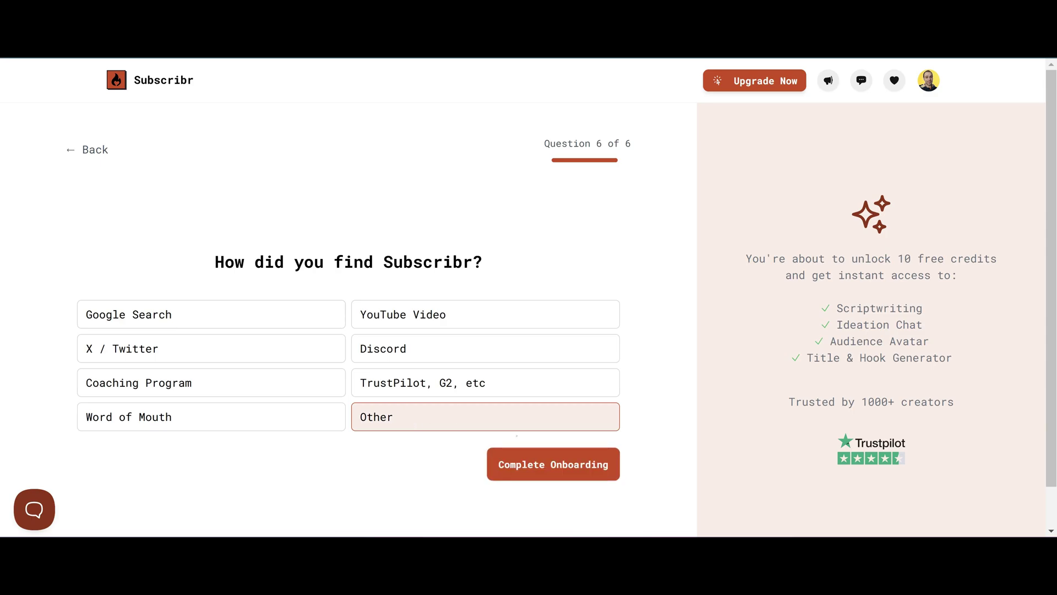
pyautogui.click(598, 468)
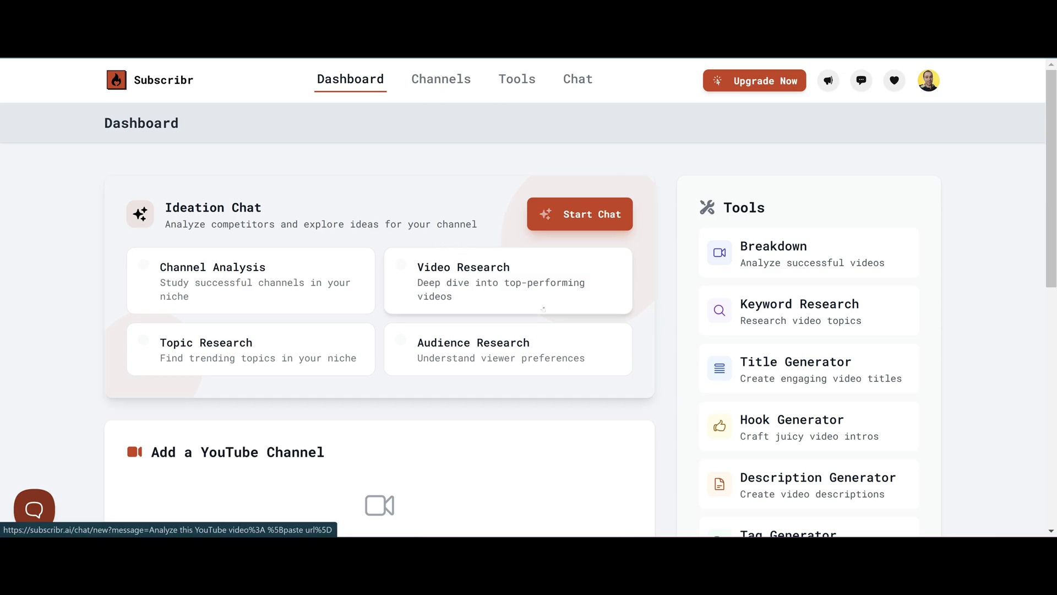
# Look over the dashboard's ideation chat, tools, channel setup, referral and guides sections
pyautogui.scroll(-8, 543, 308)
pyautogui.scroll(-1, 543, 313)
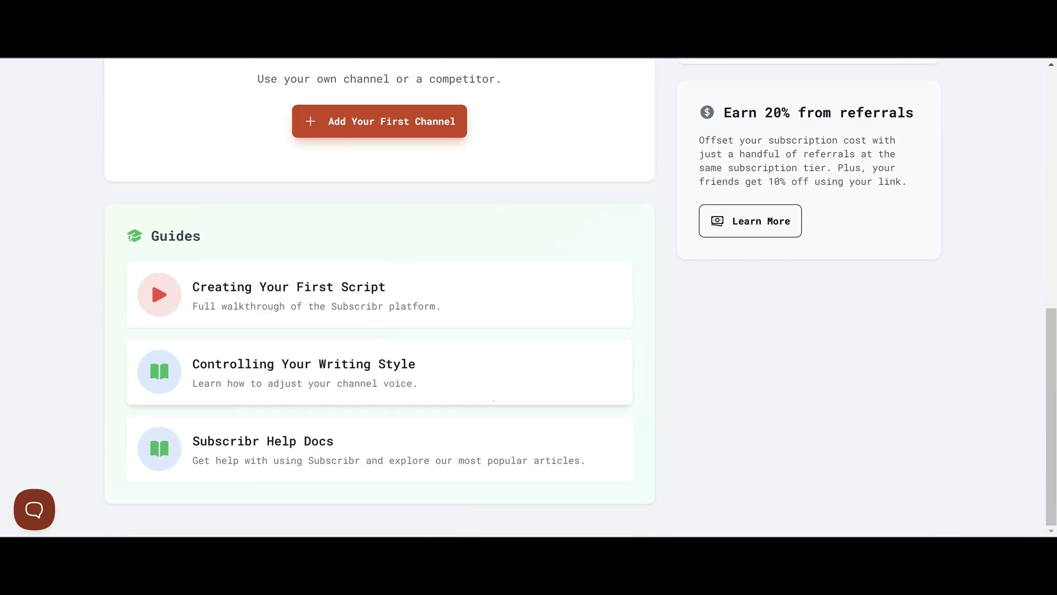
pyautogui.scroll(10, 592, 288)
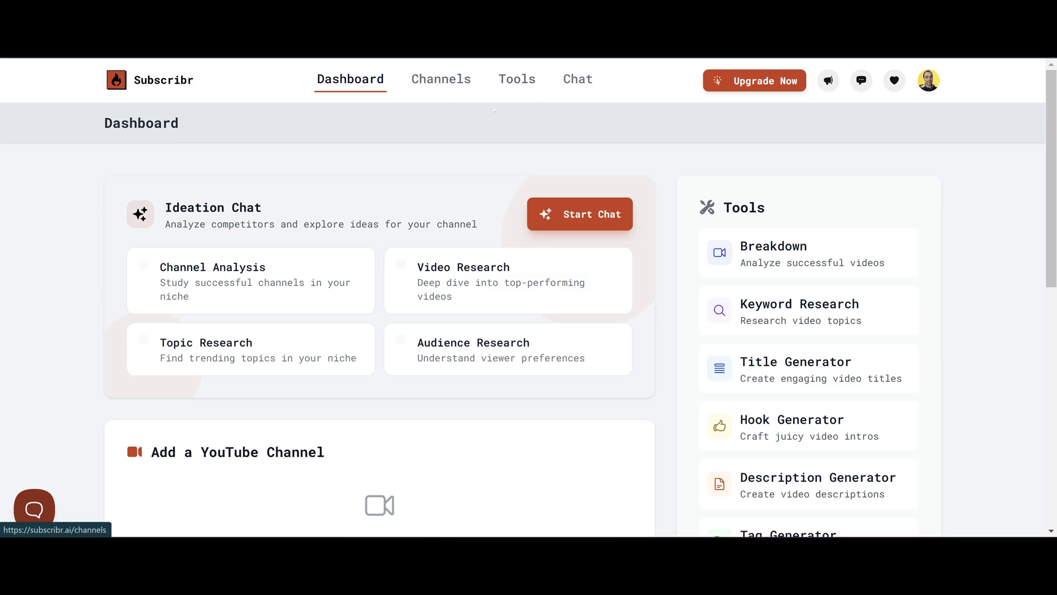
pyautogui.scroll(-5, 487, 376)
pyautogui.scroll(5, 487, 373)
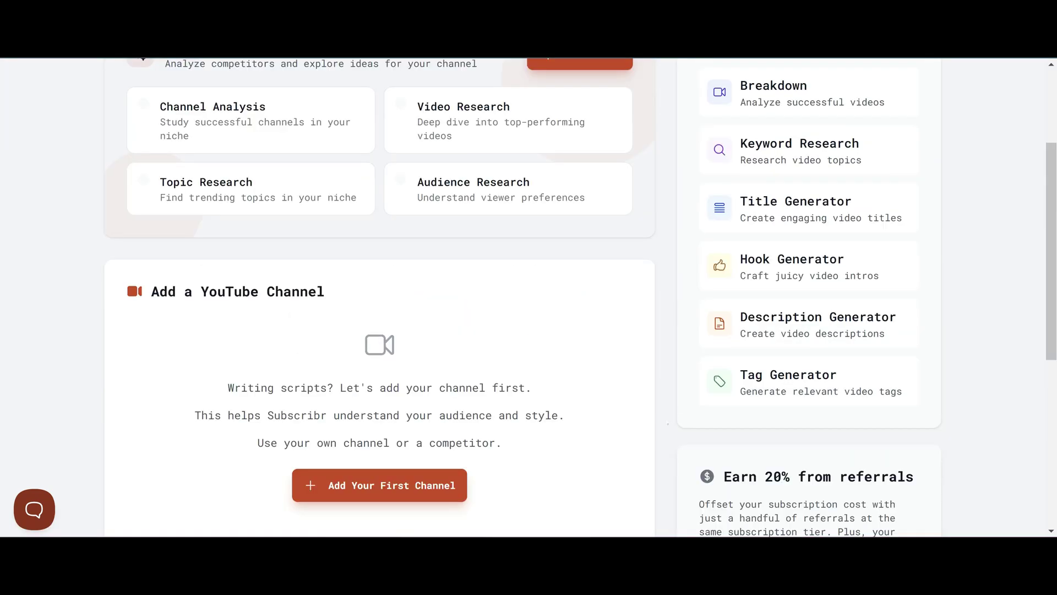
pyautogui.scroll(-3, 607, 419)
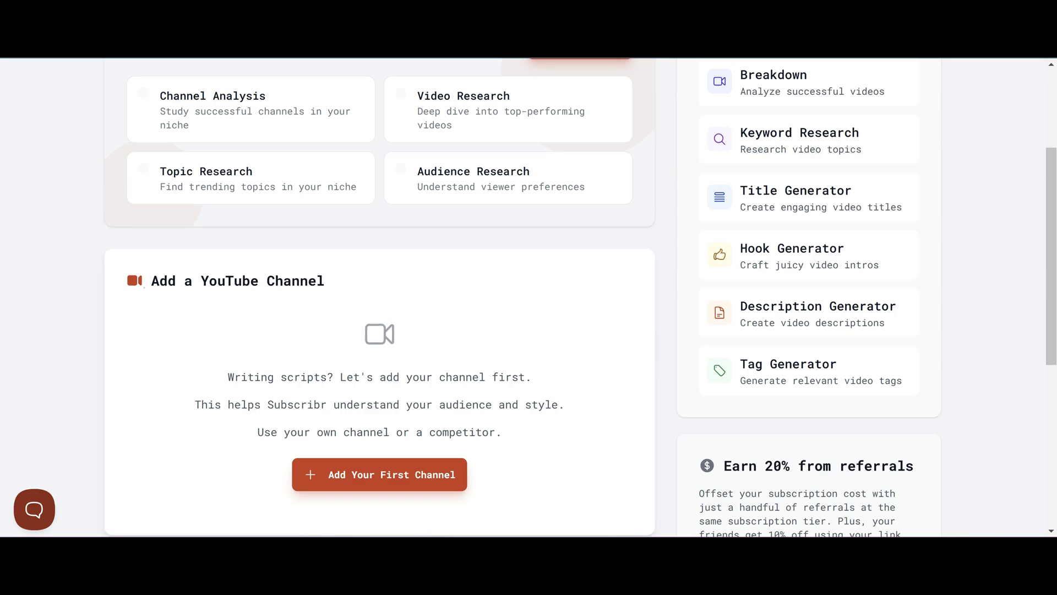
pyautogui.scroll(-3, 353, 324)
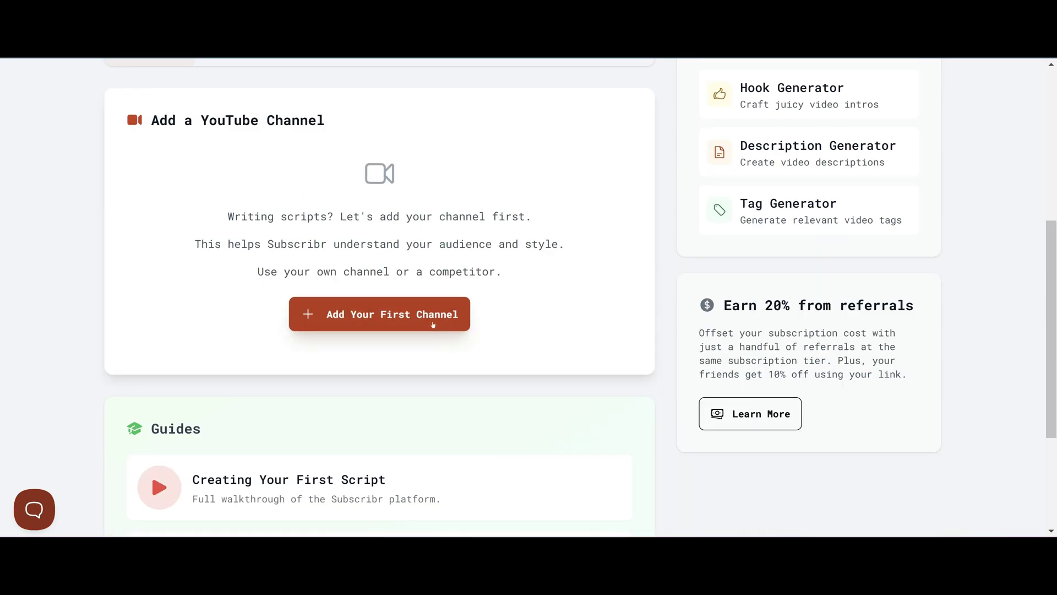
pyautogui.scroll(6, 437, 324)
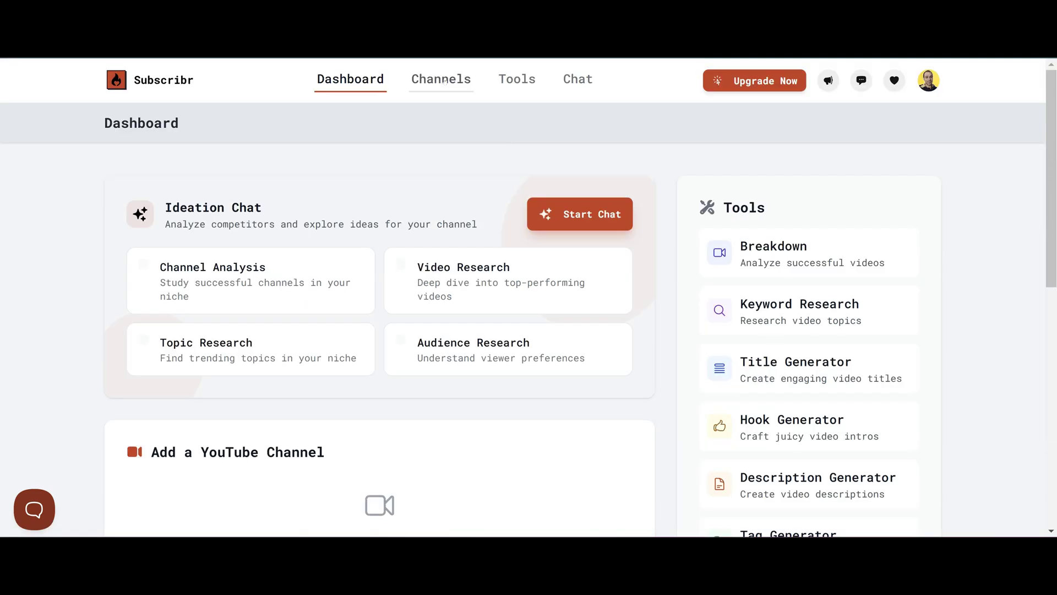
pyautogui.scroll(-3, 387, 280)
pyautogui.scroll(-6, 387, 279)
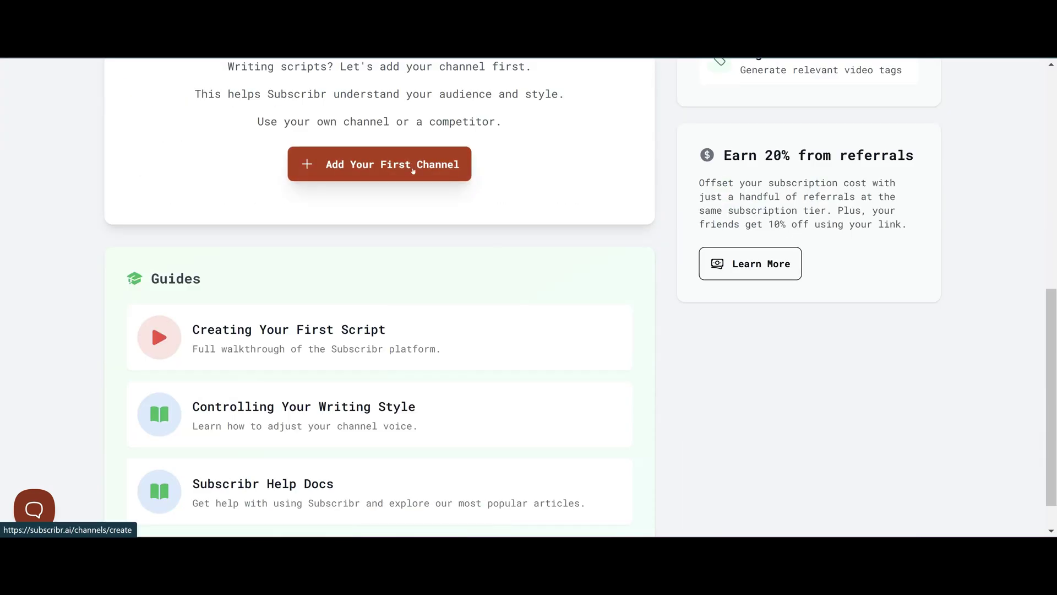
# Add the YouTube channel with the handle saasltdreviews as the first channel
pyautogui.click(412, 171)
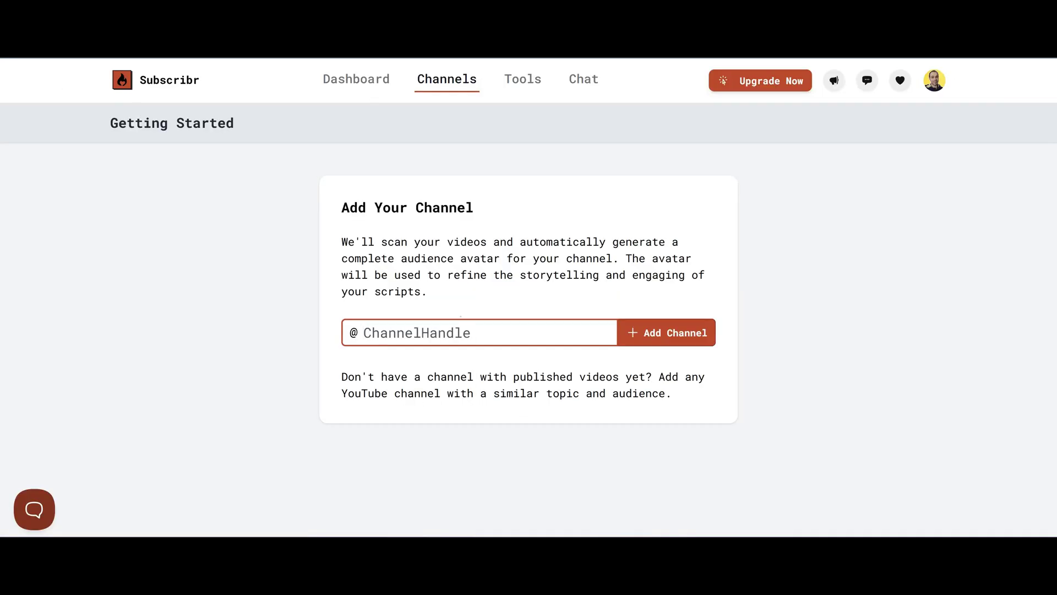
pyautogui.click(460, 332)
pyautogui.click(462, 367)
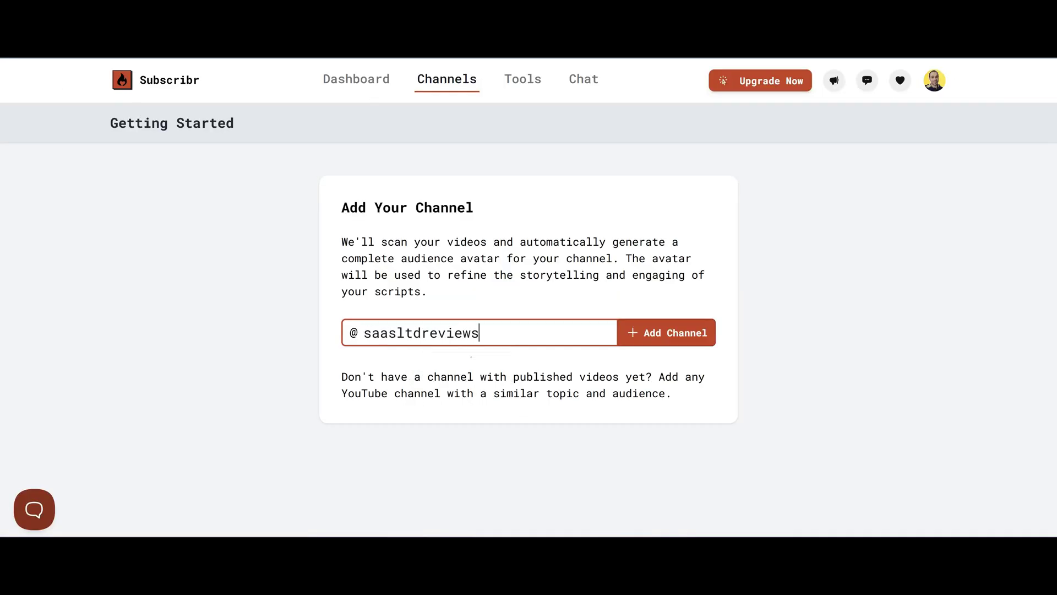
pyautogui.click(674, 342)
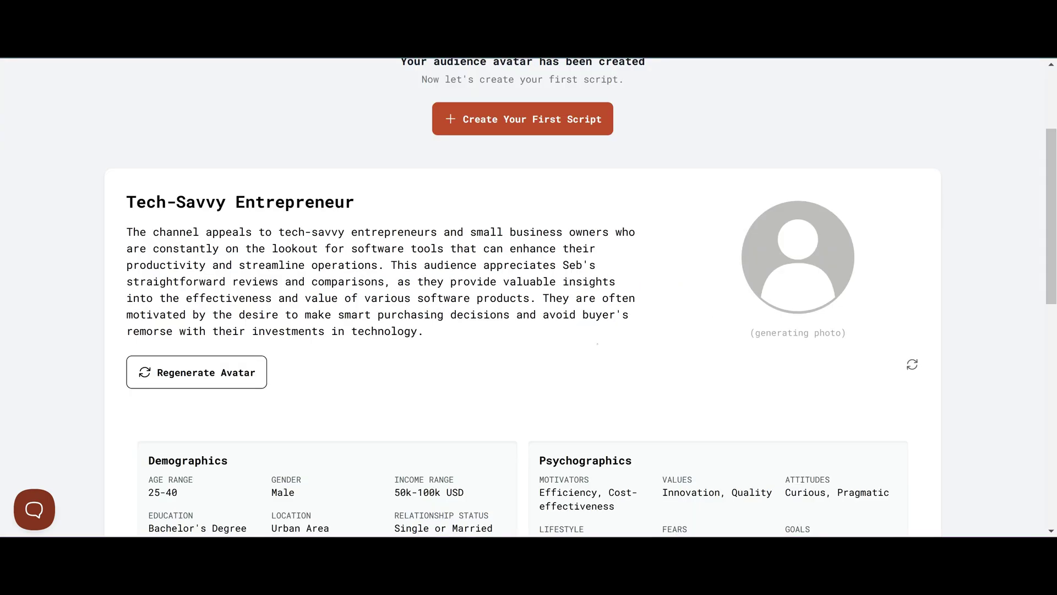
# Review the generated audience avatar's description, demographics, psychographics, and online and offline behavior
pyautogui.scroll(3, 582, 302)
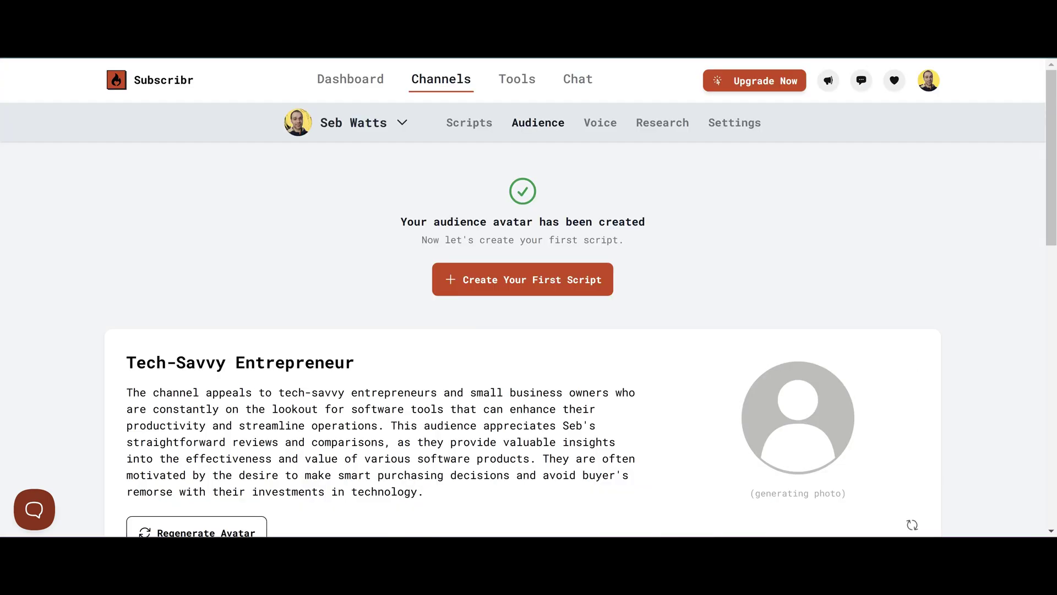
pyautogui.scroll(-3, 582, 302)
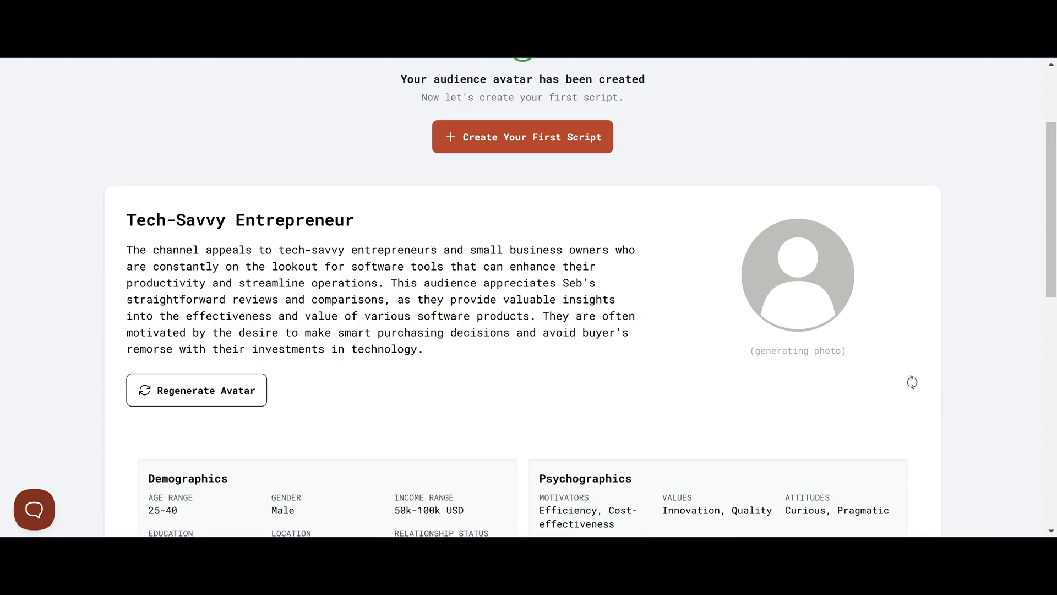
pyautogui.scroll(-5, 523, 298)
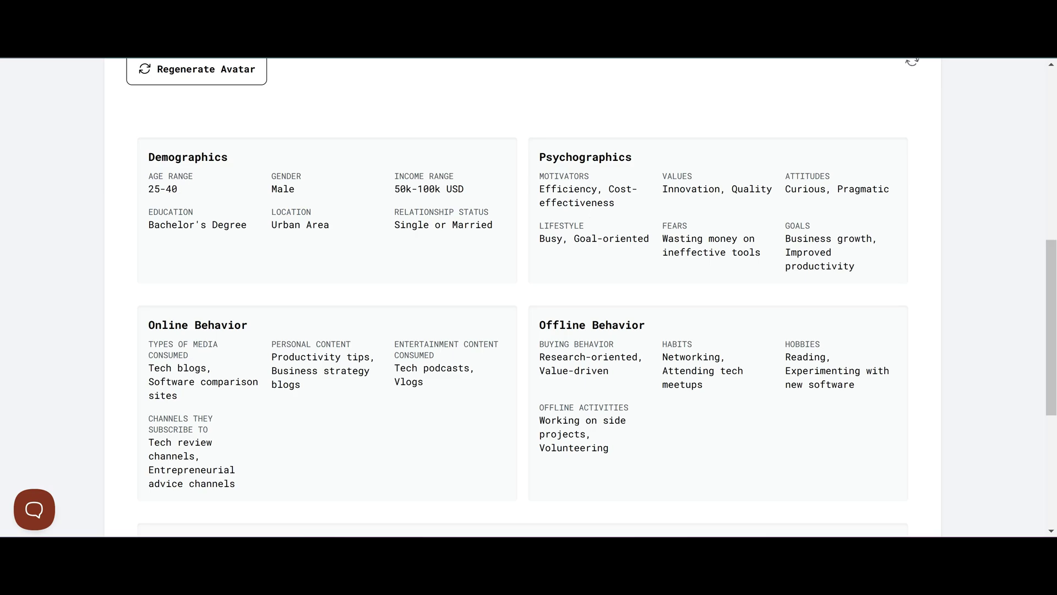
pyautogui.scroll(-5, 529, 297)
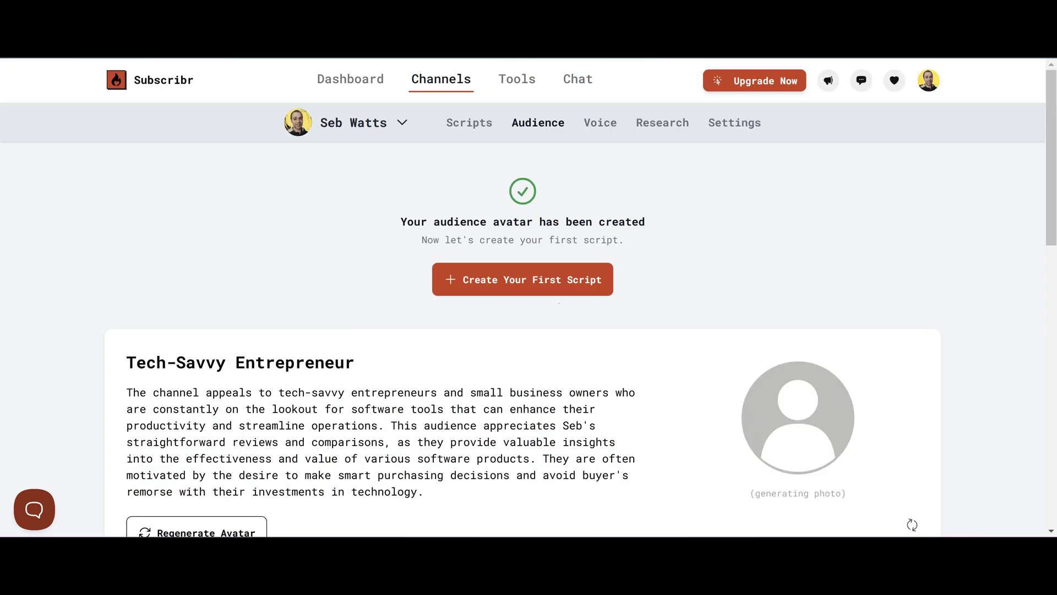
# Start the first script with topic "A review of the ai tool called Subscribr", format Review, length 4,800 words and title "Subscribr Review"
pyautogui.click(542, 296)
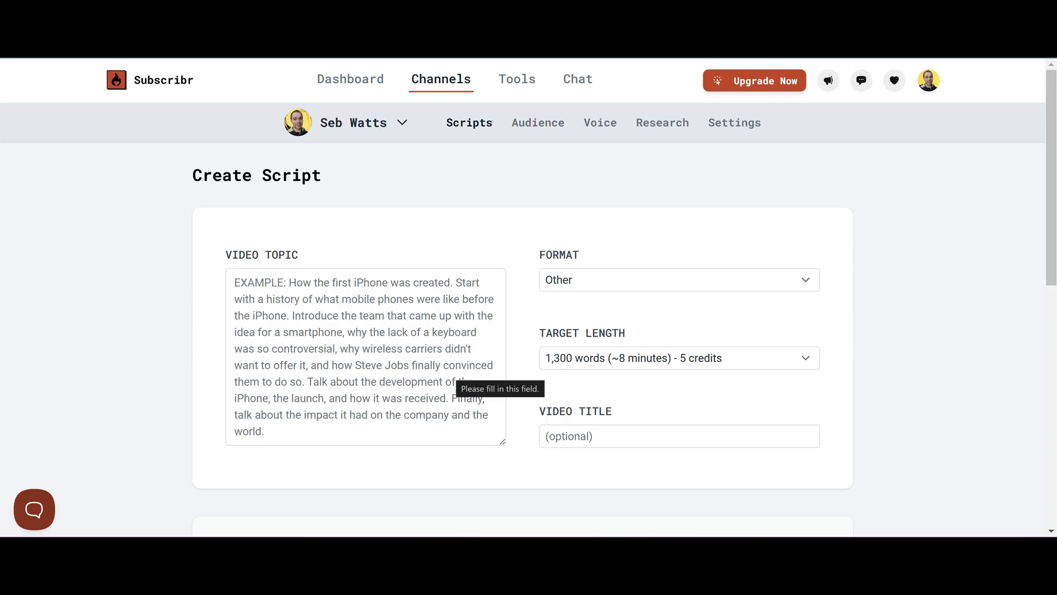
pyautogui.write('A review of the ai tool called Subscribr')
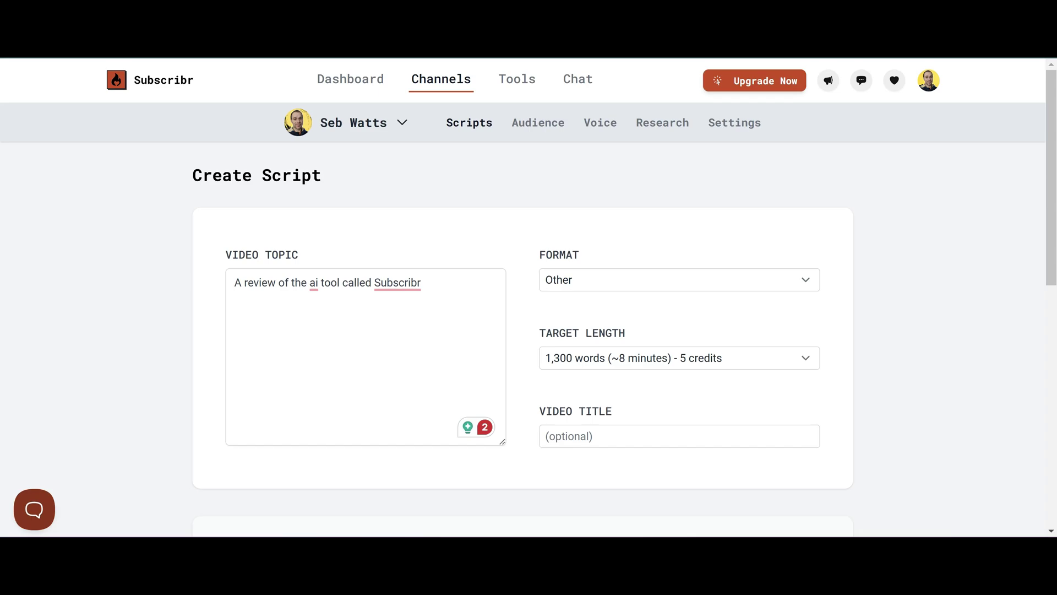
pyautogui.click(634, 286)
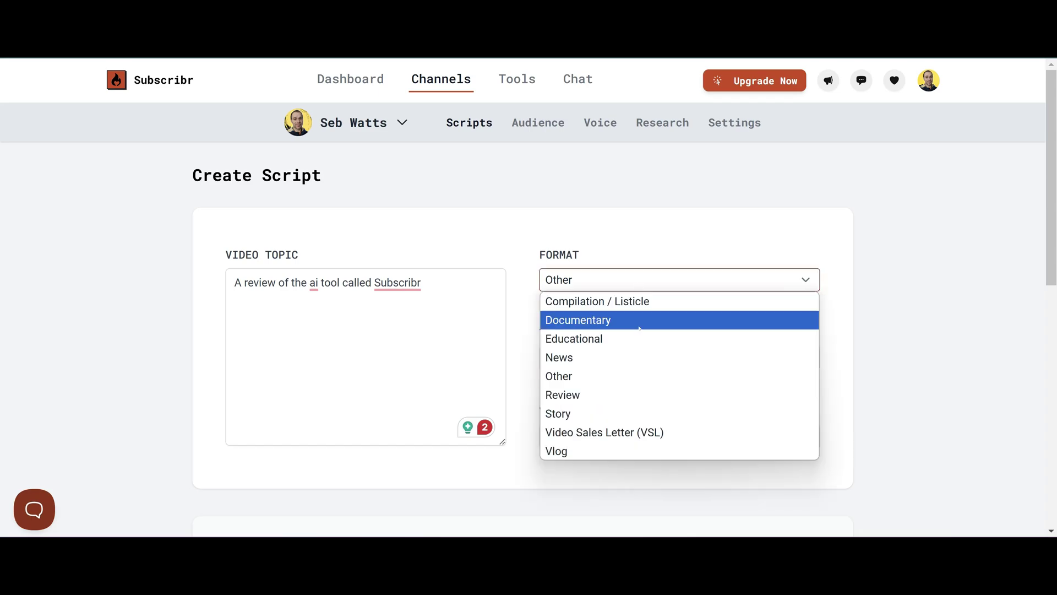
pyautogui.click(611, 399)
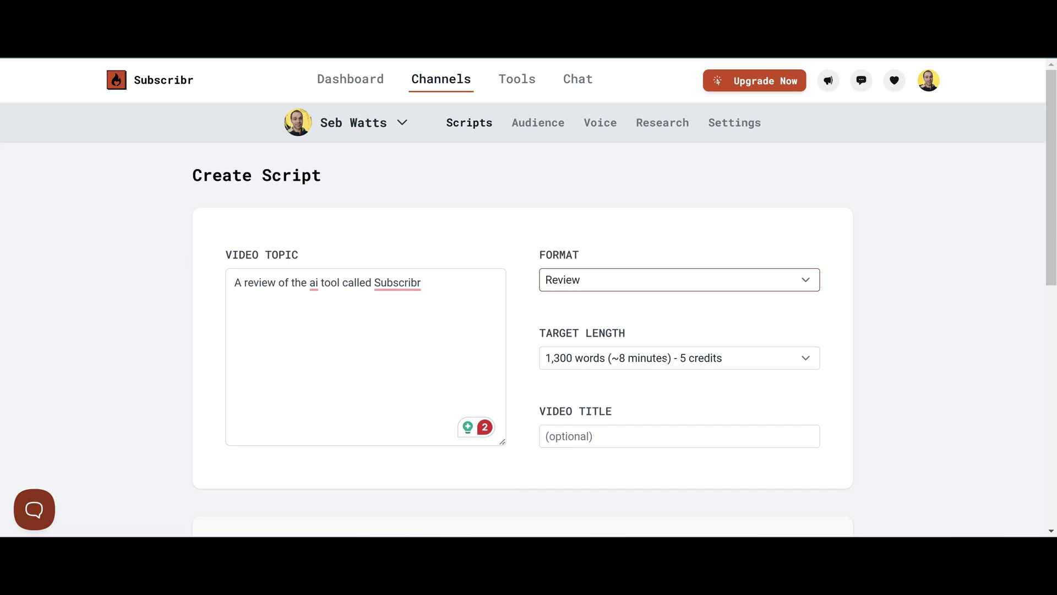
pyautogui.click(661, 358)
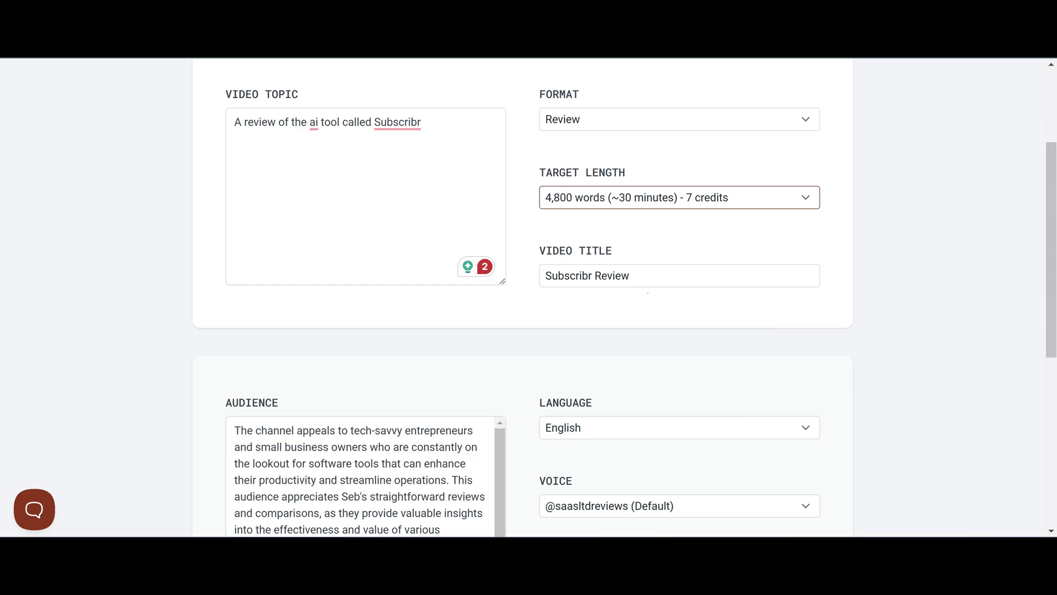
# Check the language, voice and script number settings, keep English, the default channel voice and number 1, and create the script
pyautogui.scroll(-3, 528, 298)
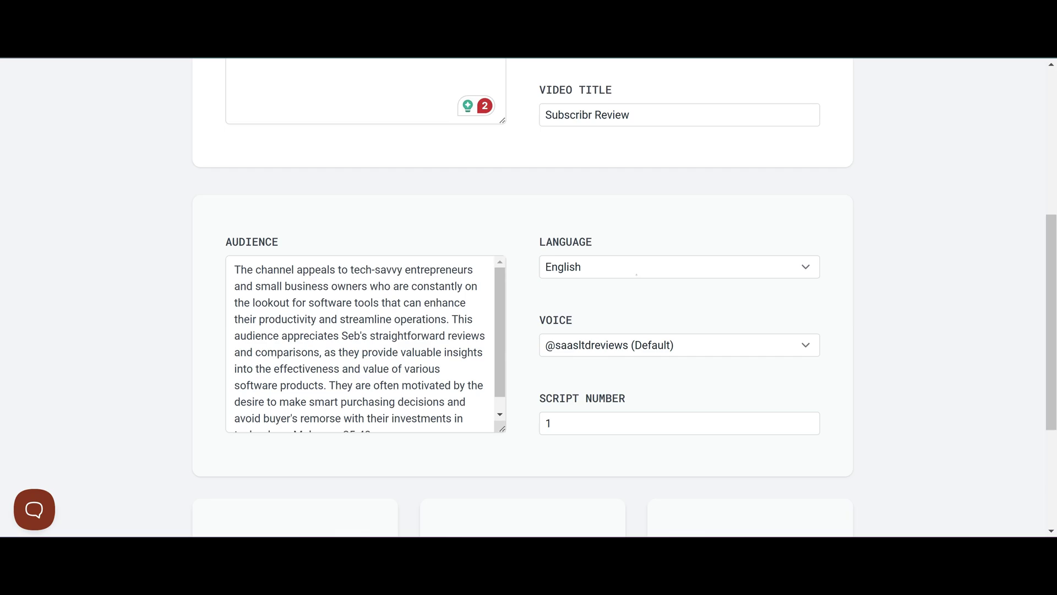
pyautogui.click(644, 347)
pyautogui.click(556, 423)
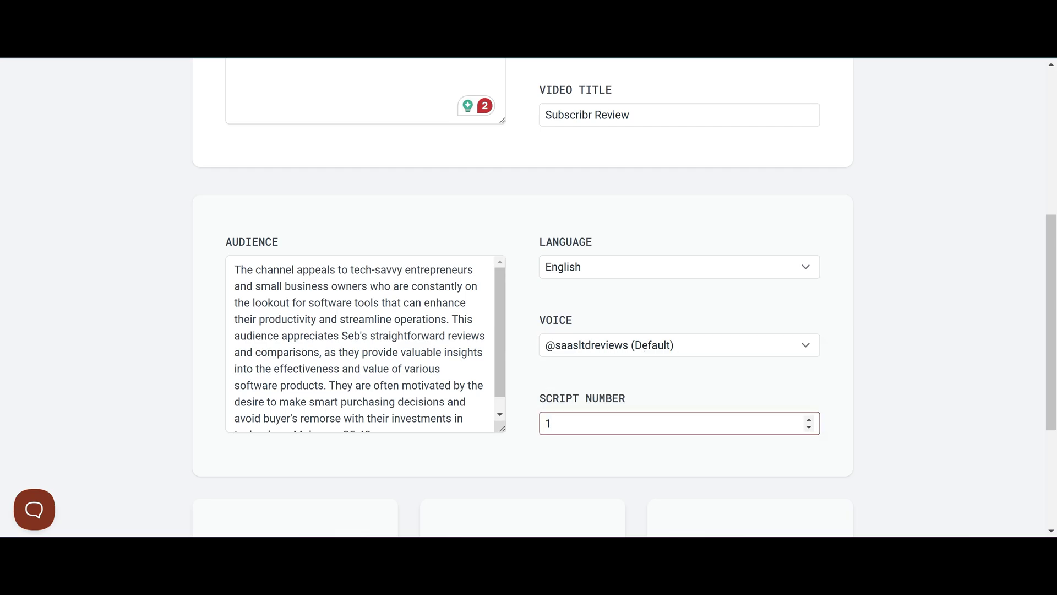
pyautogui.scroll(-3, 528, 298)
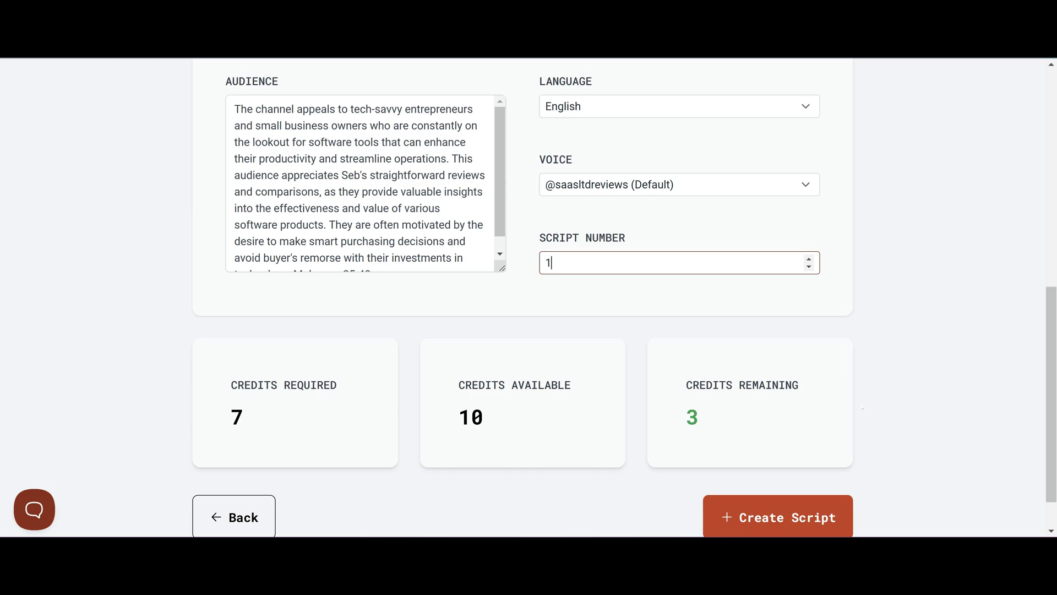
pyautogui.scroll(-1, 749, 442)
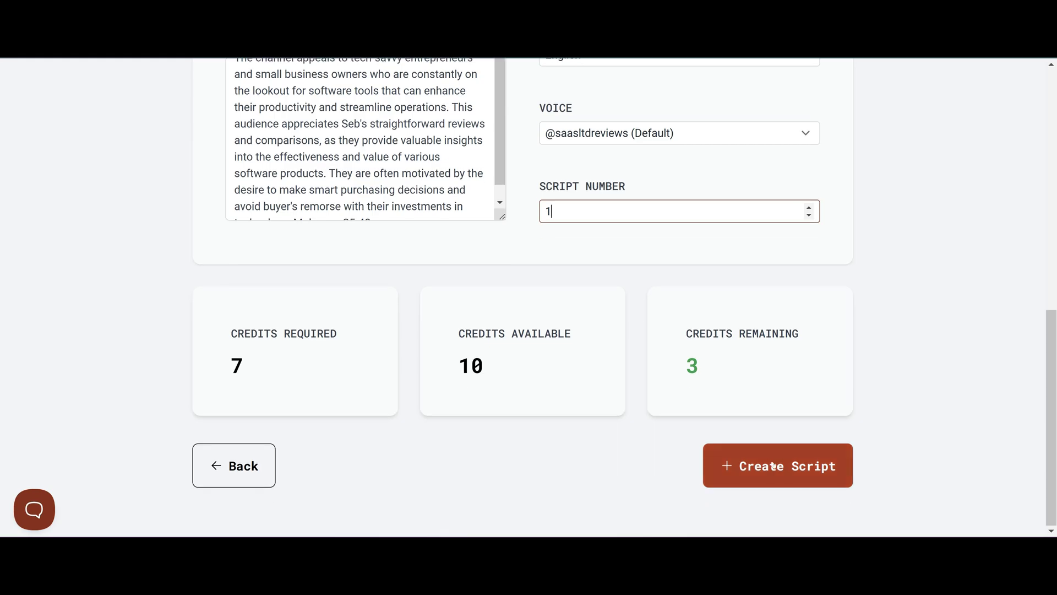
pyautogui.click(798, 472)
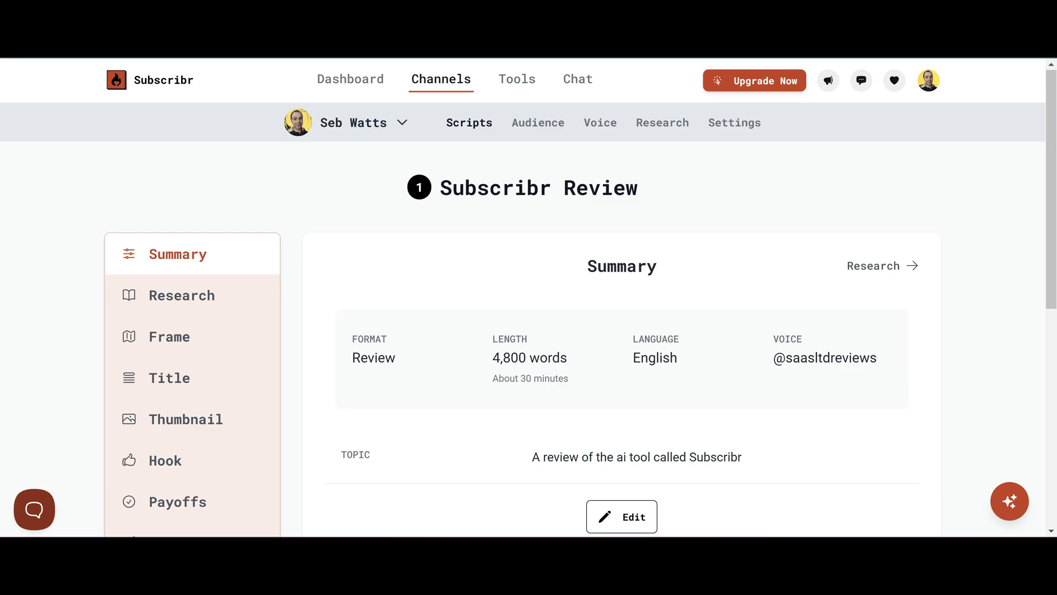
# In the script's Research section, run the suggested web search "Subscribr AI tool review 2025" and look through the results
pyautogui.scroll(-2, 749, 310)
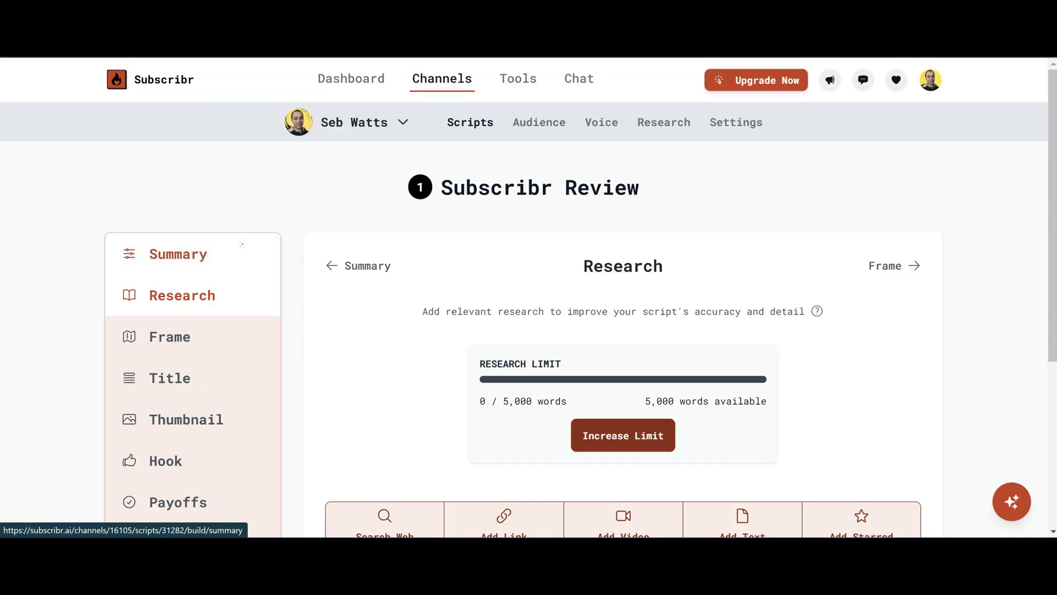
pyautogui.click(193, 187)
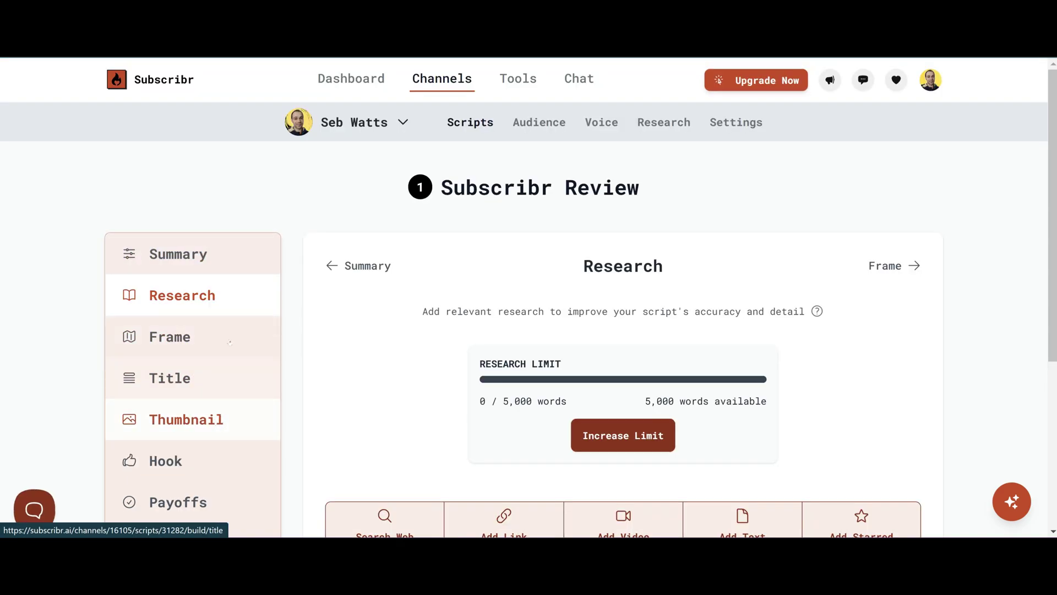
pyautogui.scroll(-3, 592, 274)
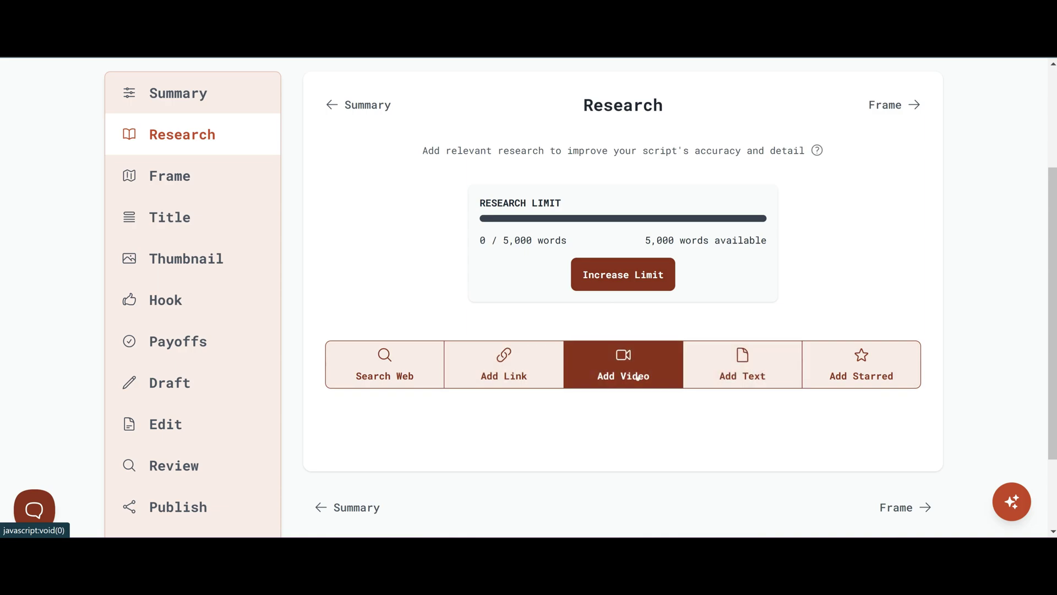
pyautogui.click(399, 374)
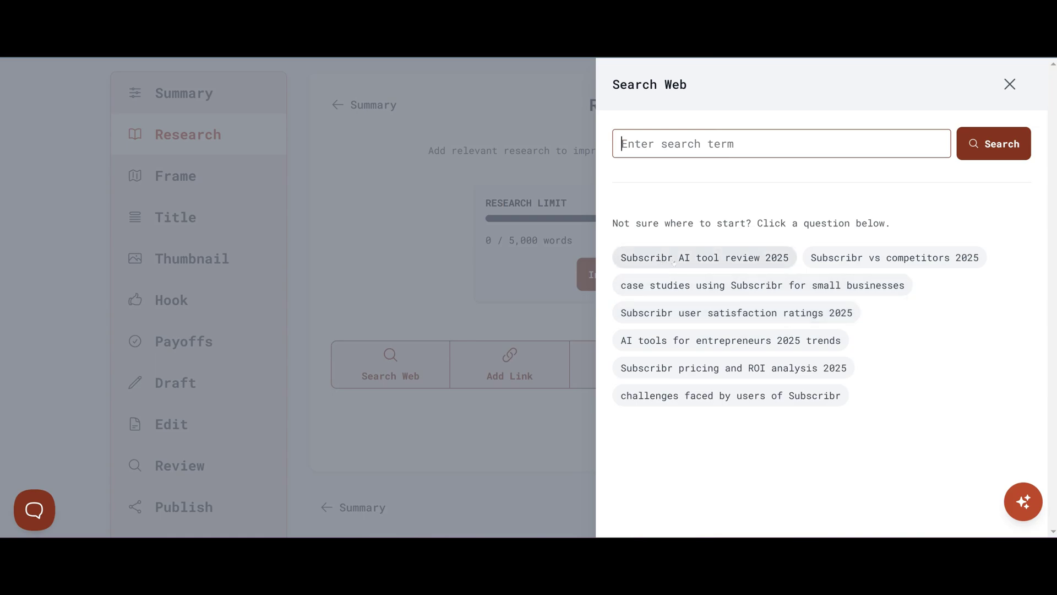
pyautogui.click(750, 257)
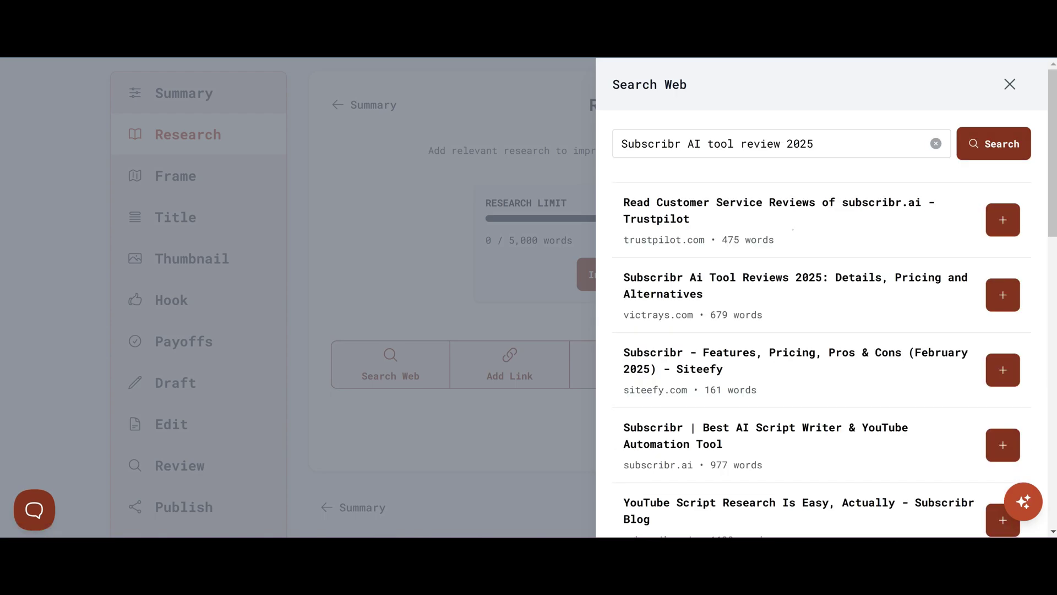
pyautogui.scroll(-15, 793, 229)
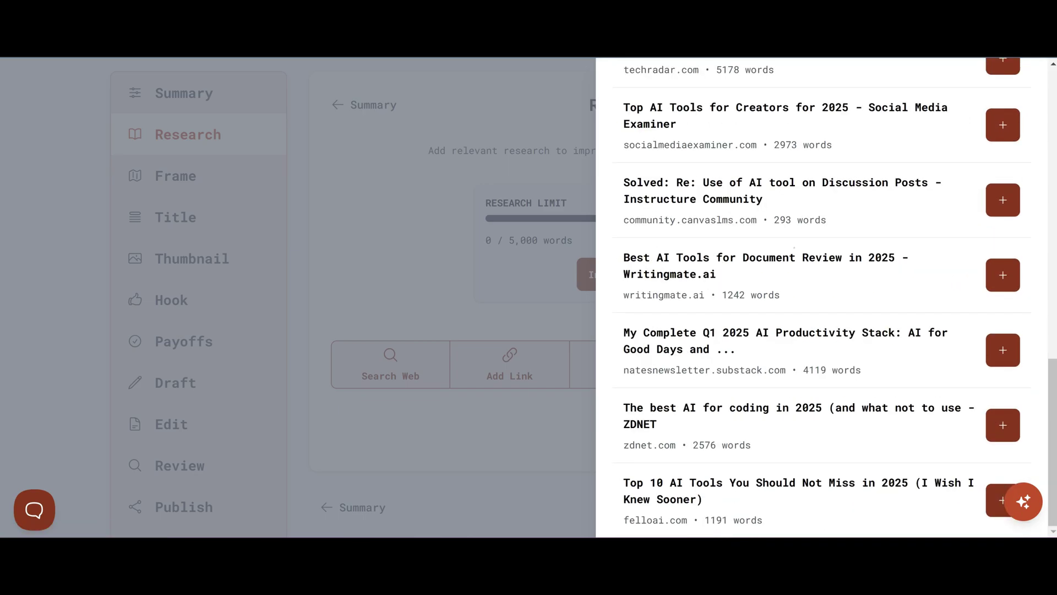
pyautogui.scroll(15, 795, 251)
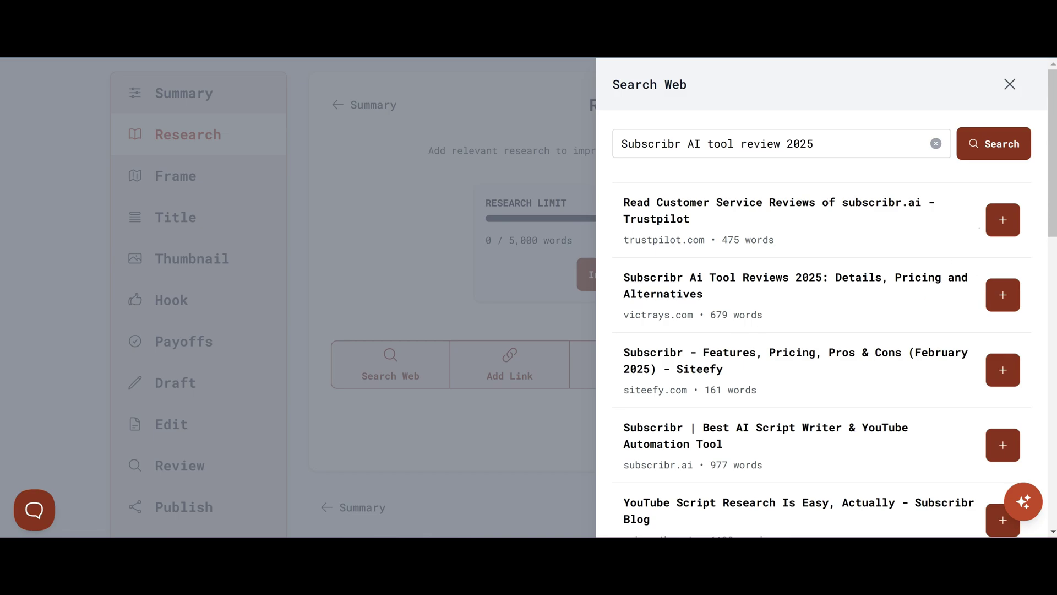
# Add the Trustpilot, victrays.com and subscribr.ai "Best AI Script Writer" results as research sources and close the web search
pyautogui.click(1005, 231)
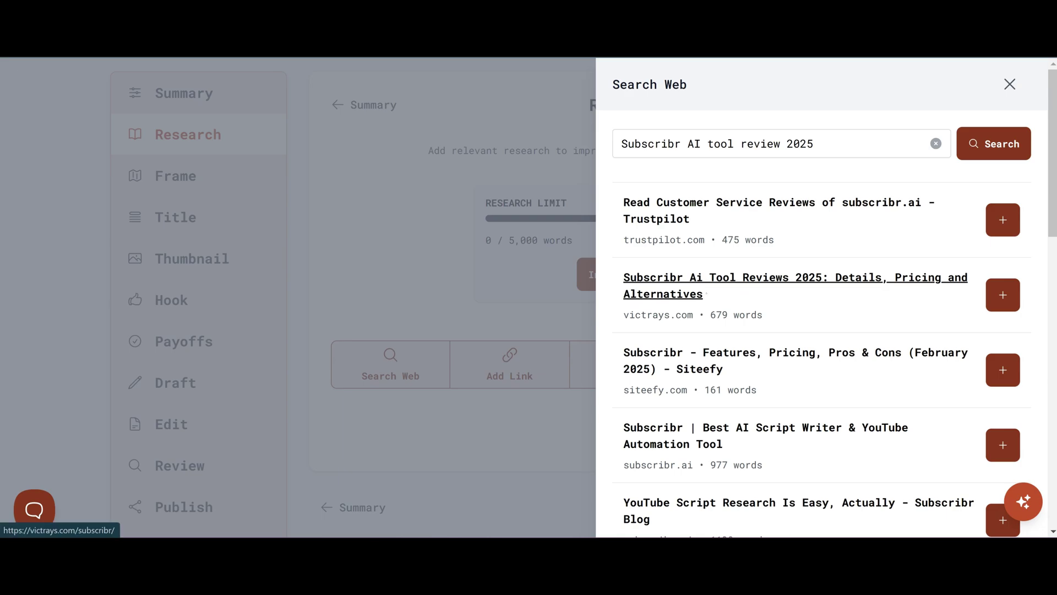
pyautogui.click(1003, 295)
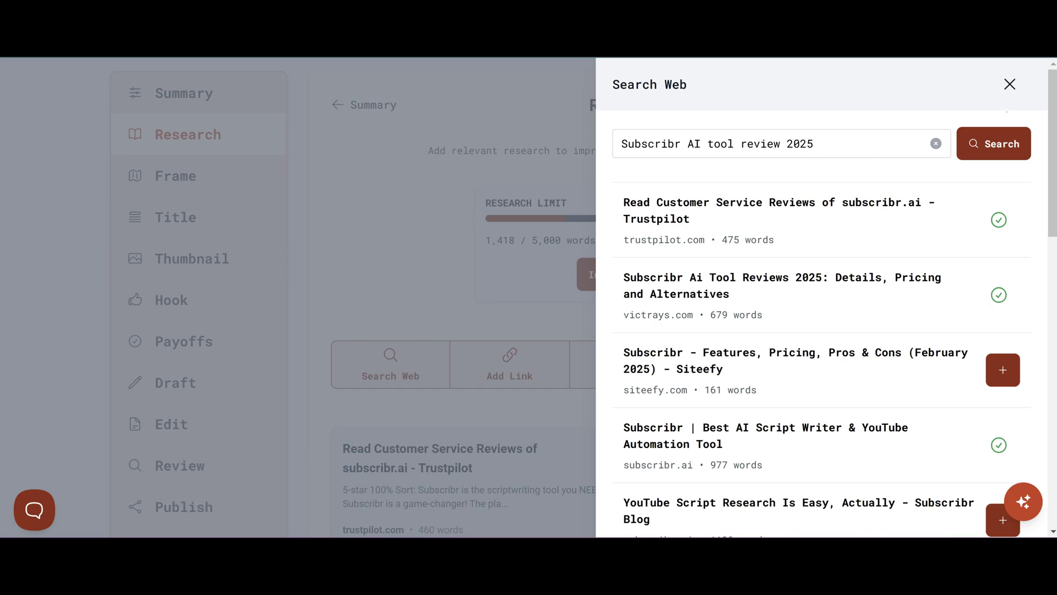
pyautogui.click(1010, 83)
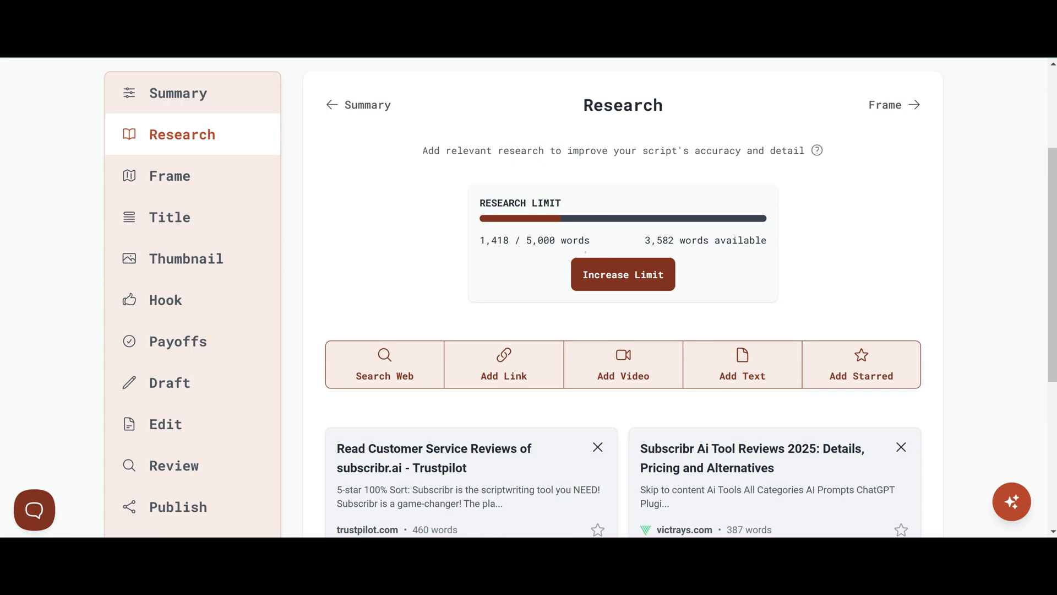
# Look at the options for adding links, YouTube videos, text and starred research without adding anything, and check the source list
pyautogui.click(521, 370)
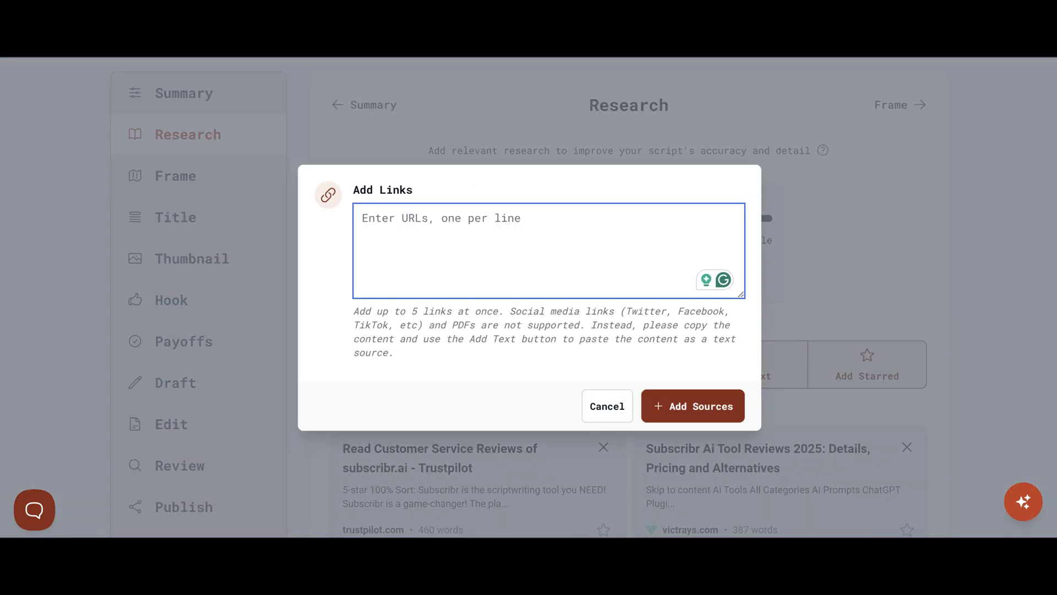
pyautogui.click(653, 409)
pyautogui.click(626, 365)
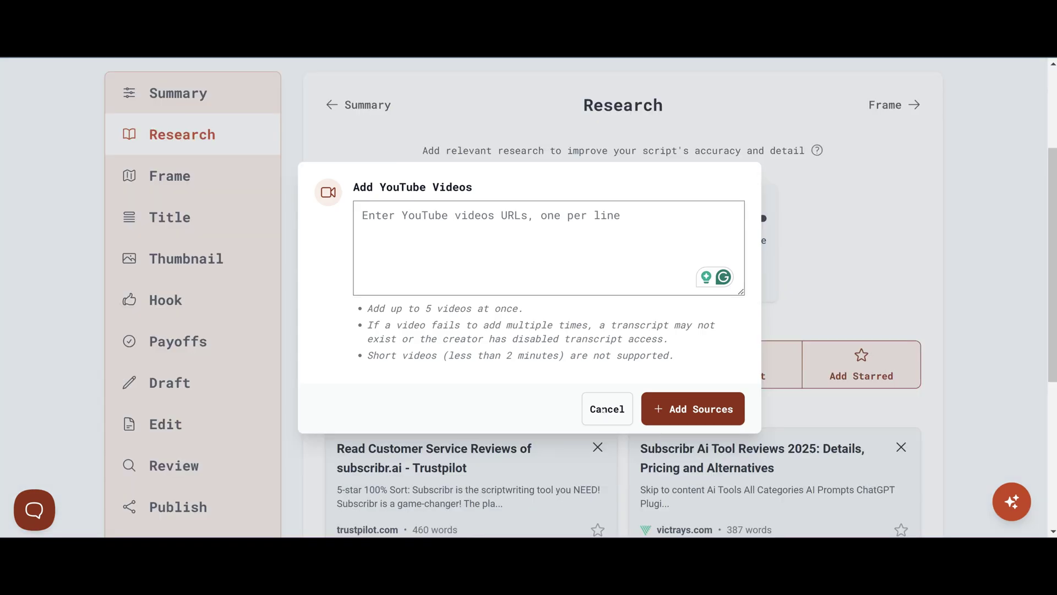
pyautogui.click(604, 410)
pyautogui.scroll(-3, 605, 410)
pyautogui.click(739, 203)
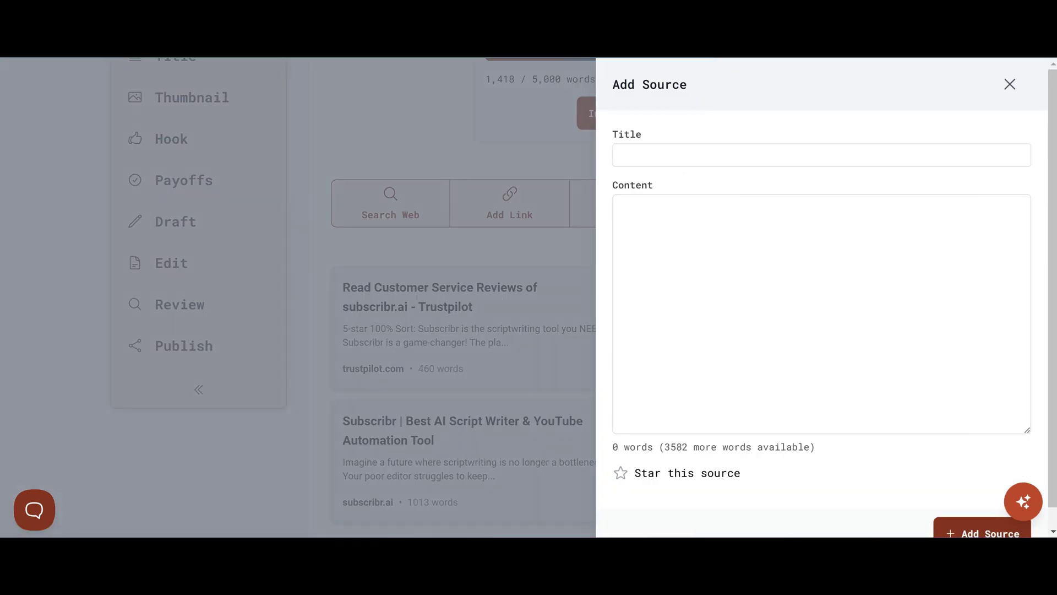
pyautogui.click(1010, 83)
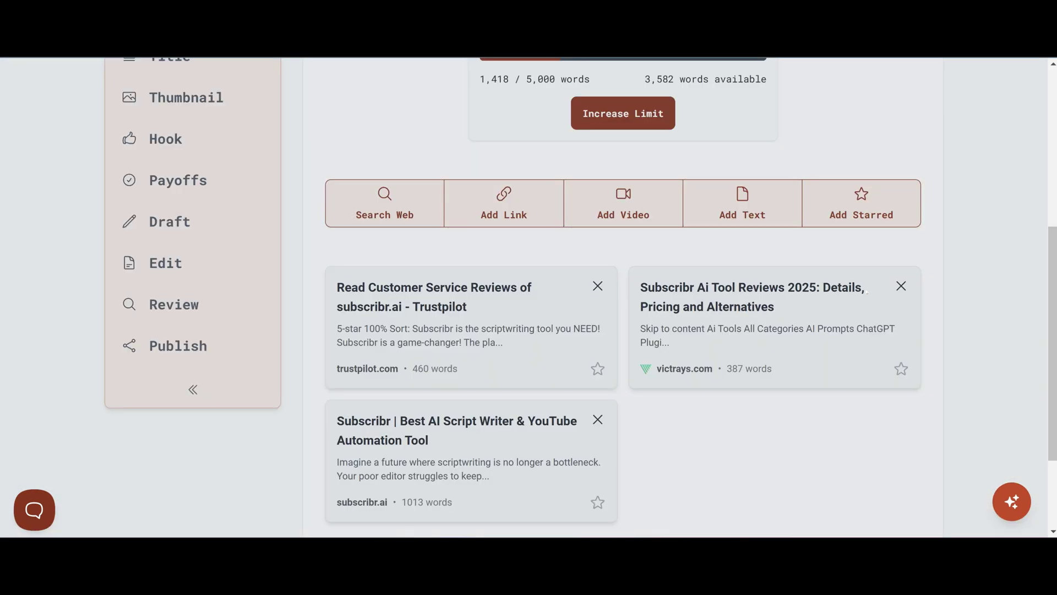
pyautogui.click(885, 214)
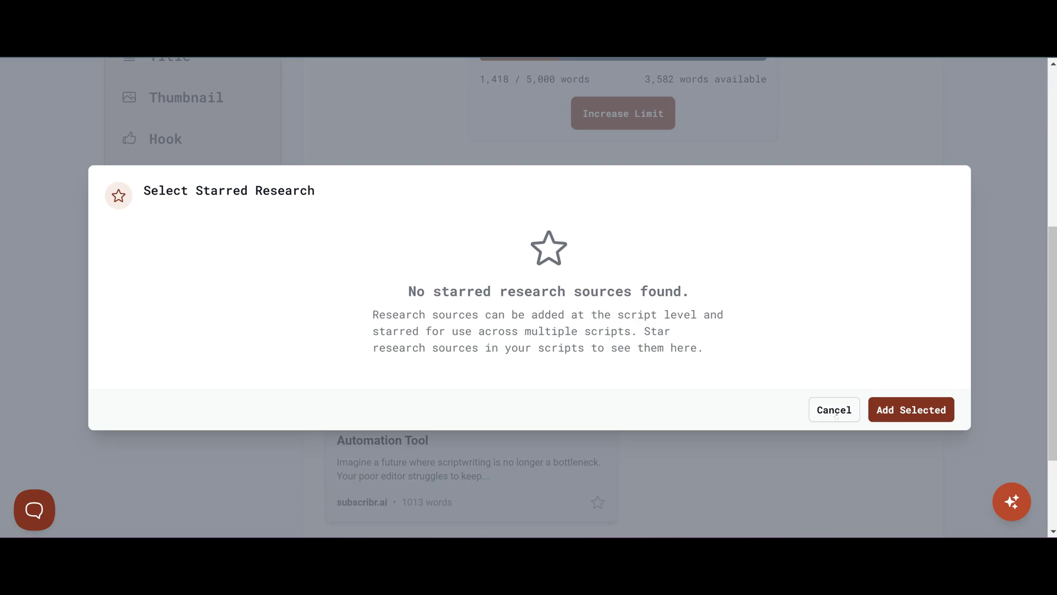
pyautogui.click(841, 413)
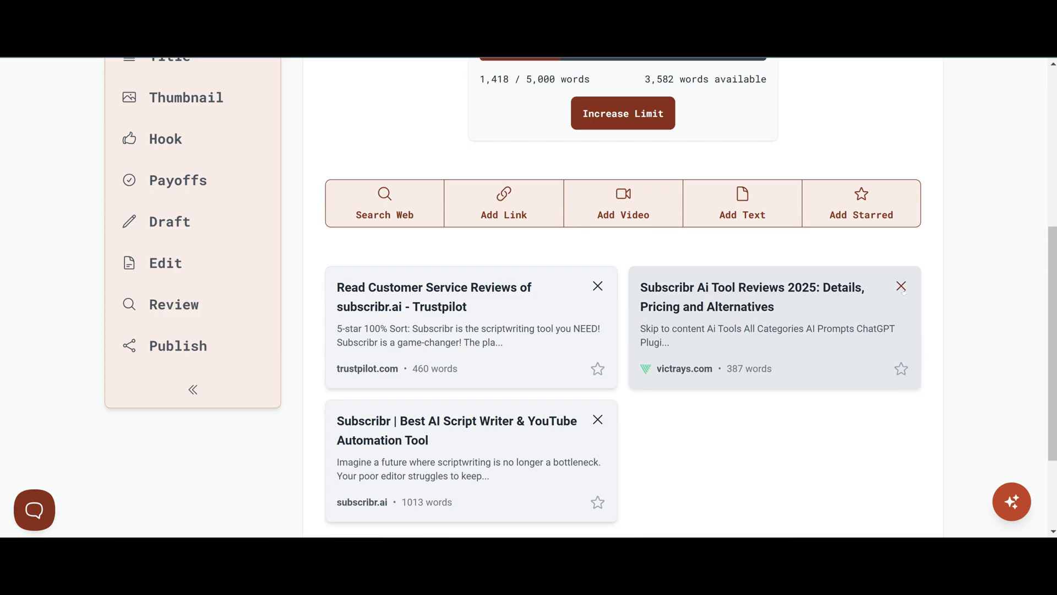
pyautogui.scroll(-2, 513, 324)
pyautogui.scroll(5, 513, 324)
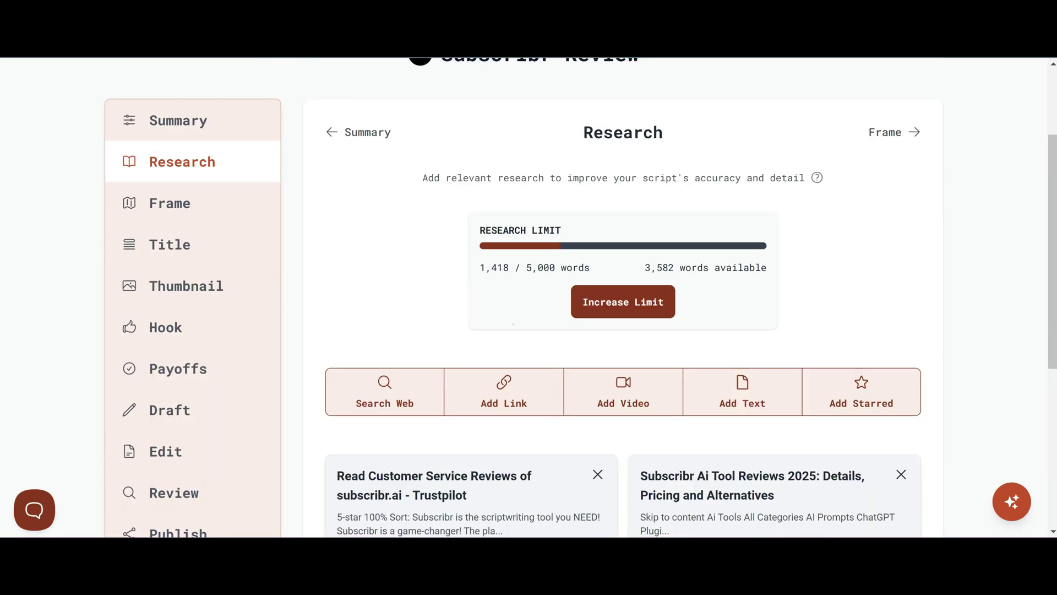
# Open the script's Frame section and read the unique angles and audience goals of the Problem-Solution-Result, Before-After-Bridge and The Skeptic's Journey frames
pyautogui.click(209, 205)
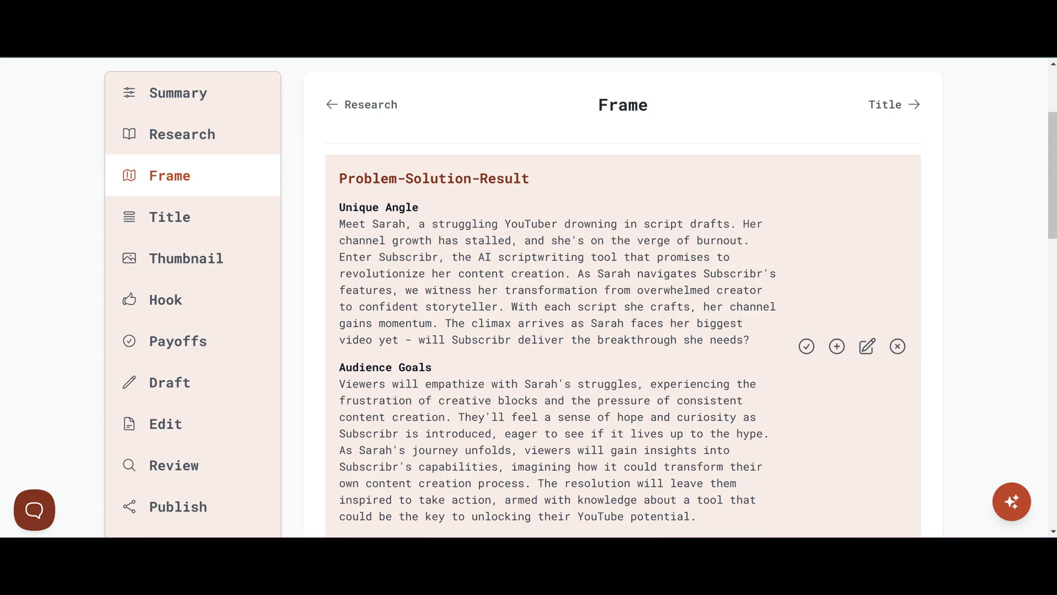
pyautogui.scroll(-3, 623, 297)
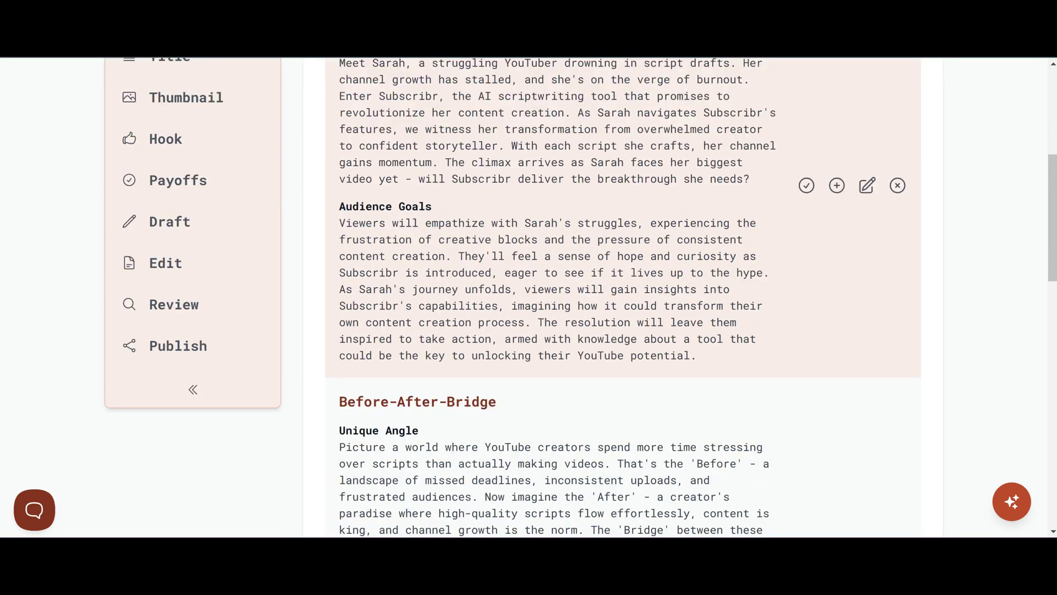
pyautogui.scroll(3, 622, 297)
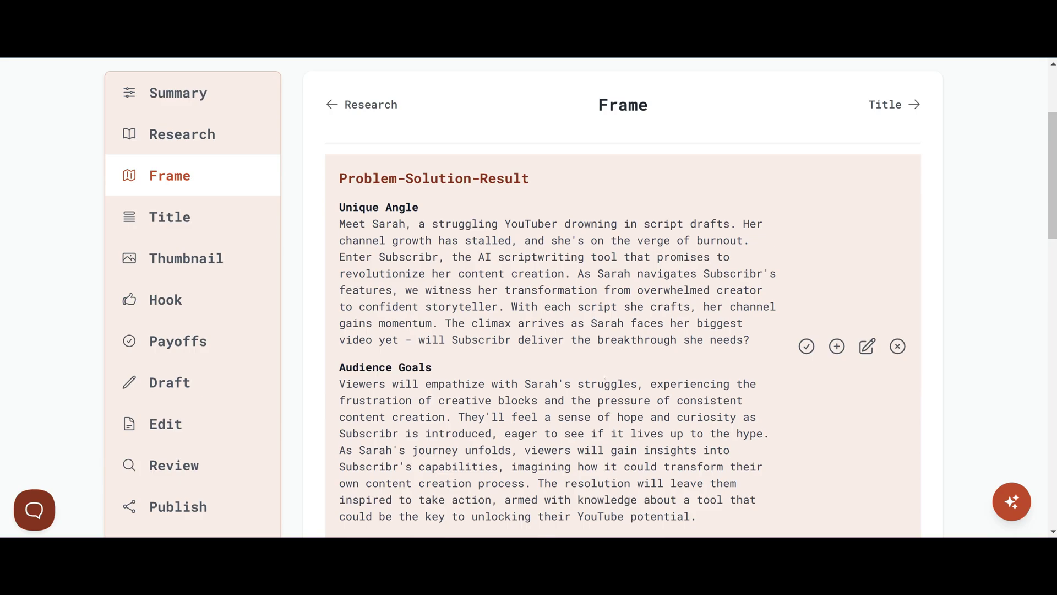
pyautogui.scroll(-3, 623, 297)
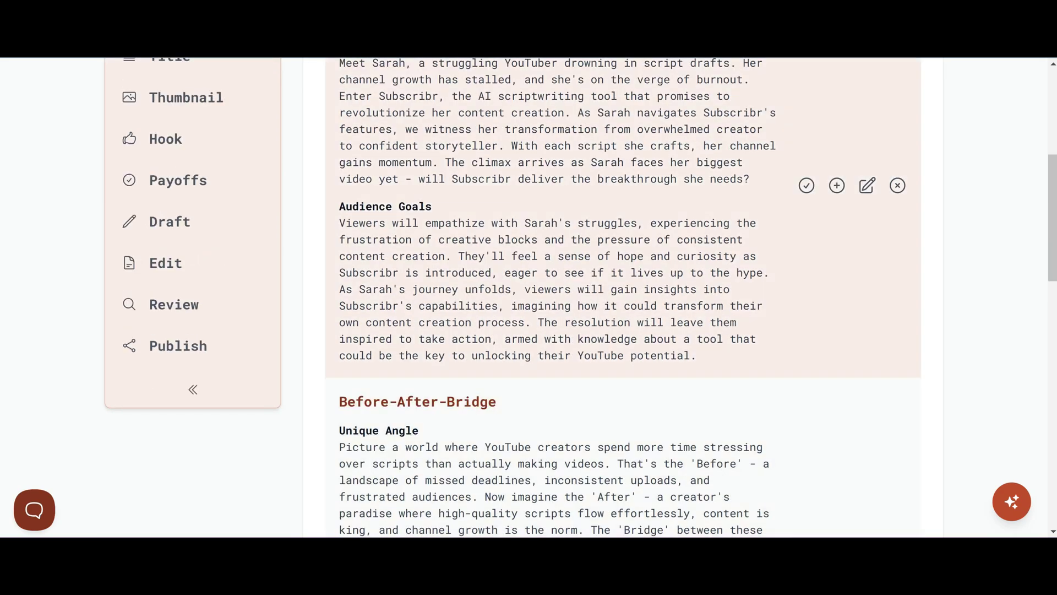
pyautogui.scroll(-3, 623, 298)
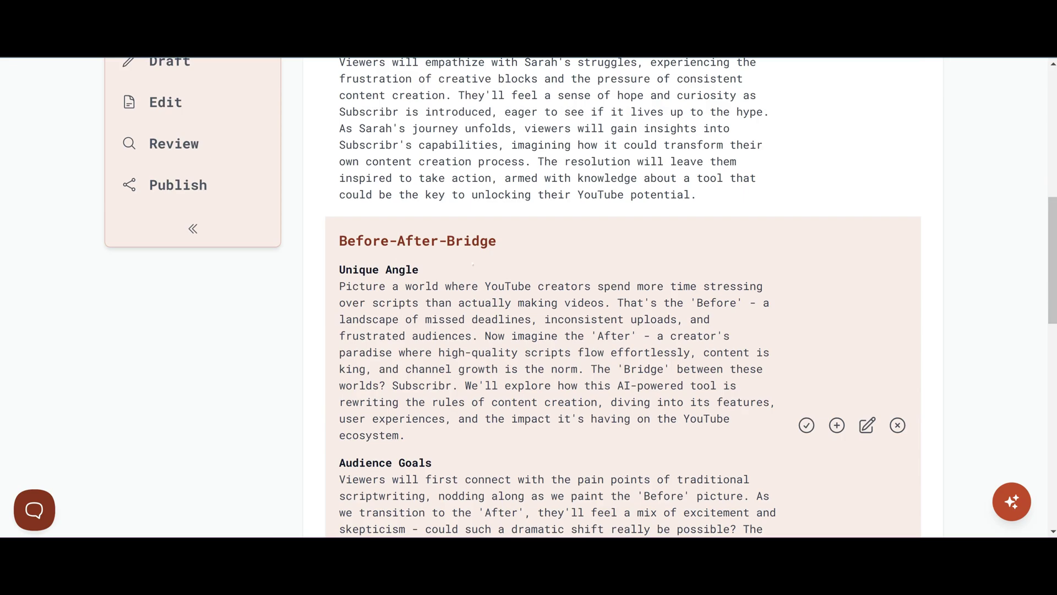
pyautogui.scroll(-3, 623, 297)
pyautogui.scroll(-3, 623, 297)
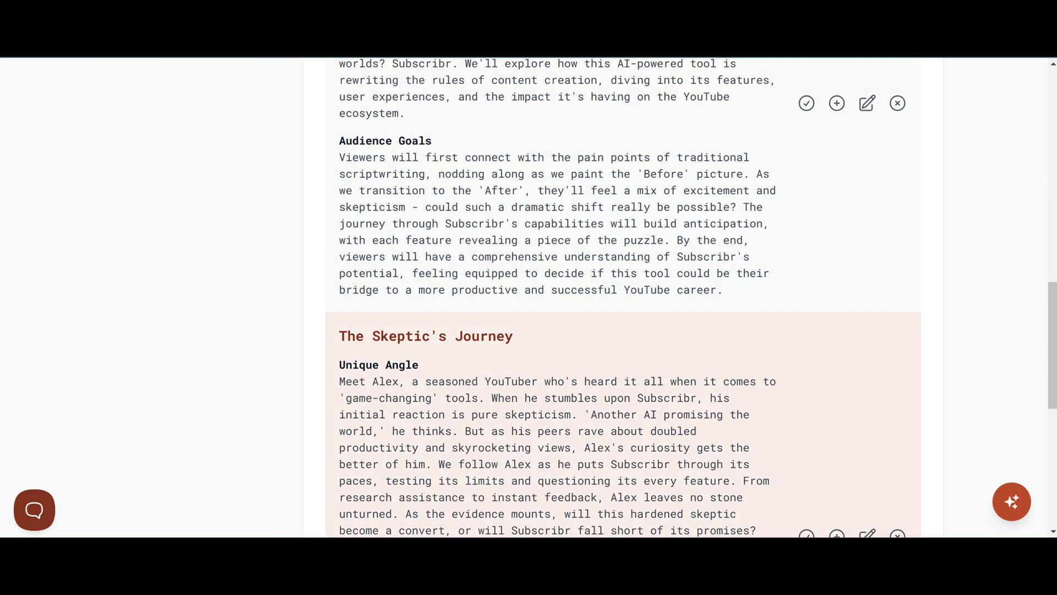
pyautogui.scroll(3, 623, 297)
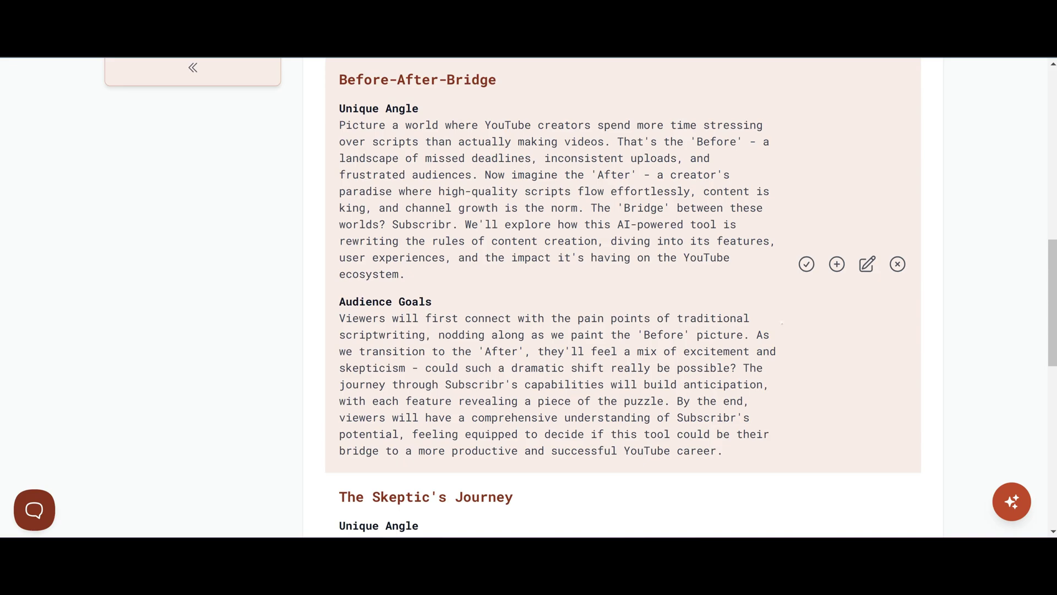
pyautogui.scroll(9, 623, 298)
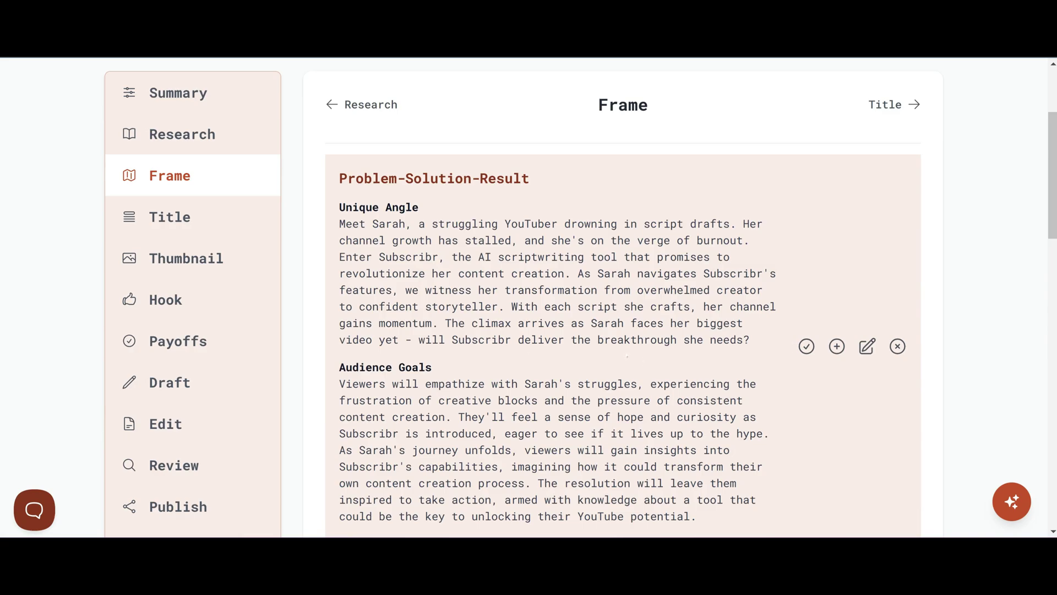
# Finish reading the suggested frames, open the Title section and generate more titles like "Subscribr Review"
pyautogui.scroll(-5, 623, 298)
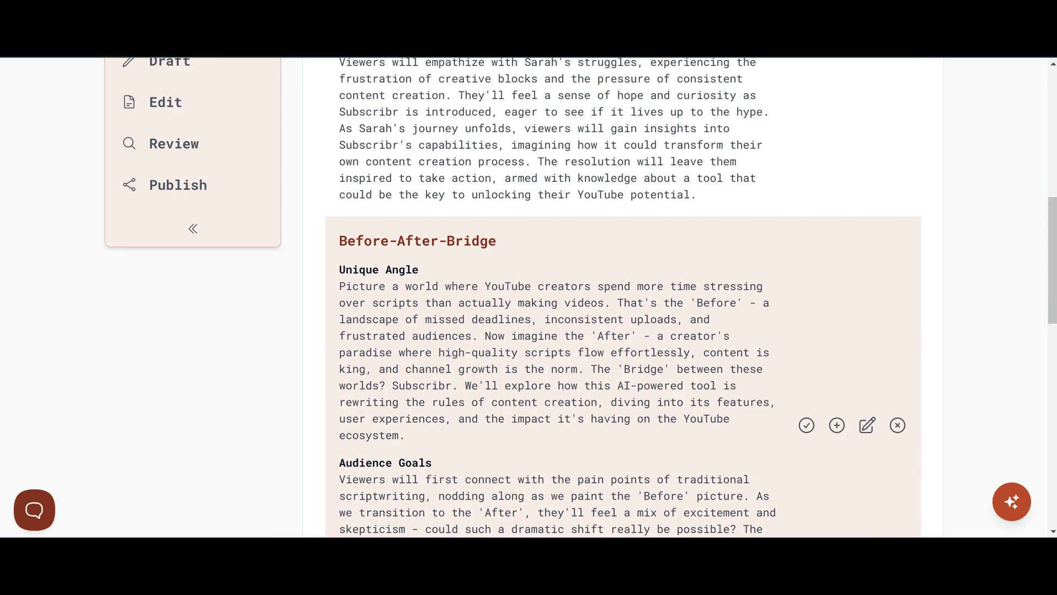
pyautogui.scroll(-5, 622, 297)
pyautogui.scroll(8, 622, 298)
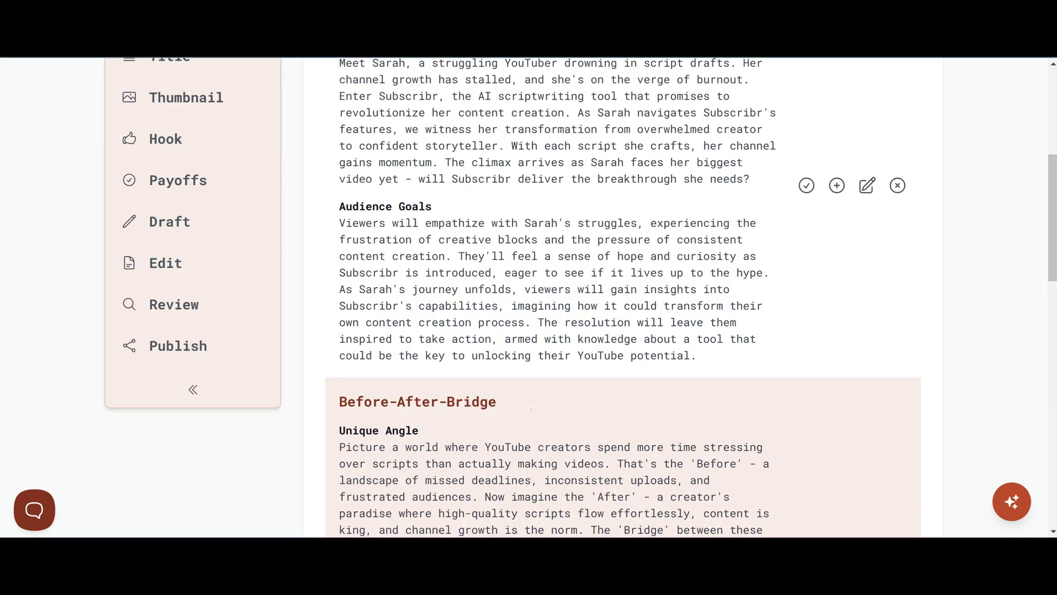
pyautogui.scroll(3, 531, 408)
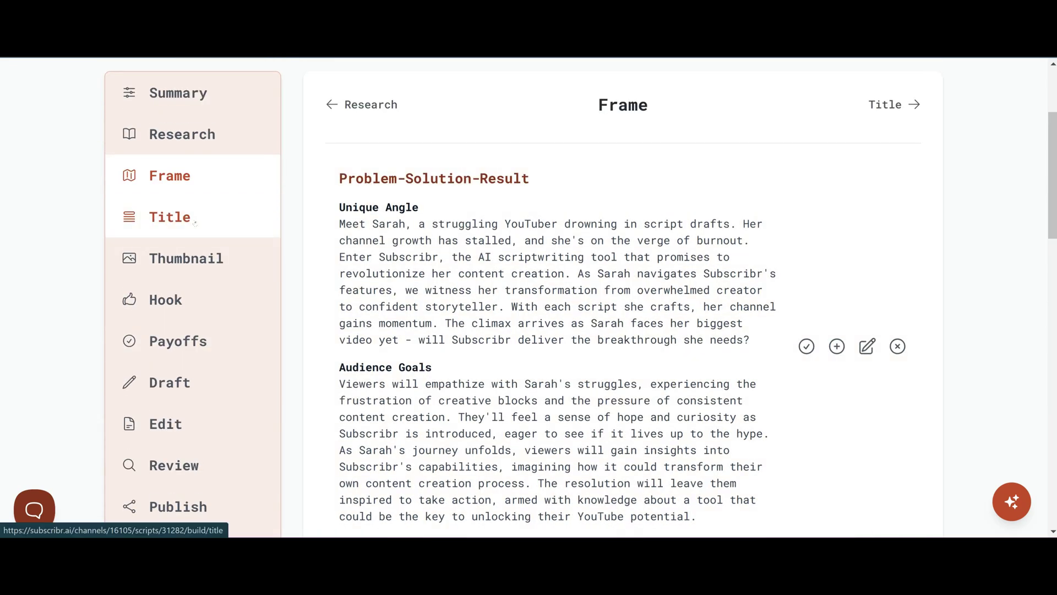
pyautogui.click(194, 219)
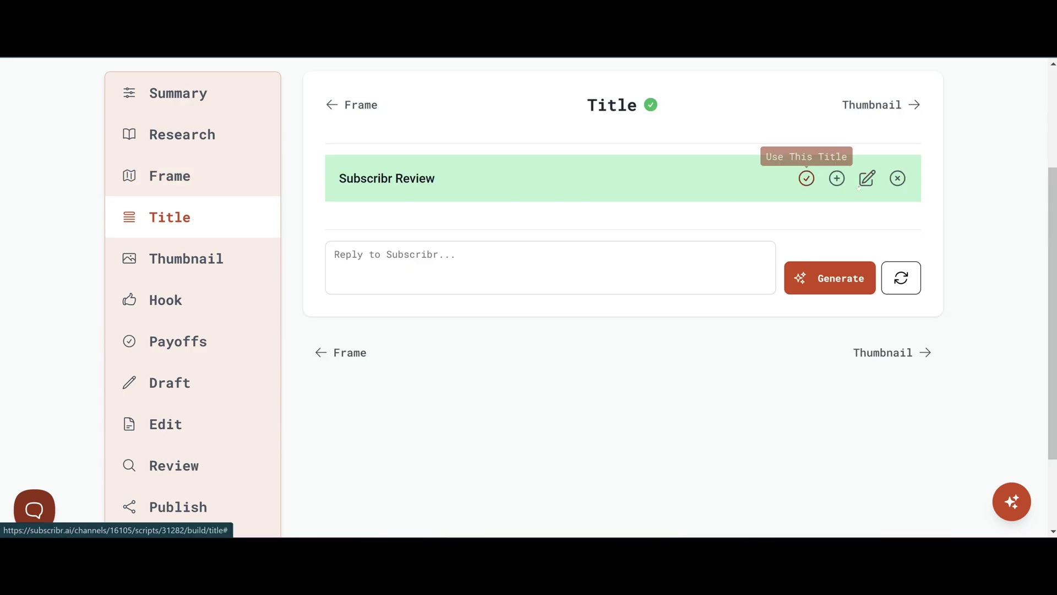
pyautogui.click(837, 178)
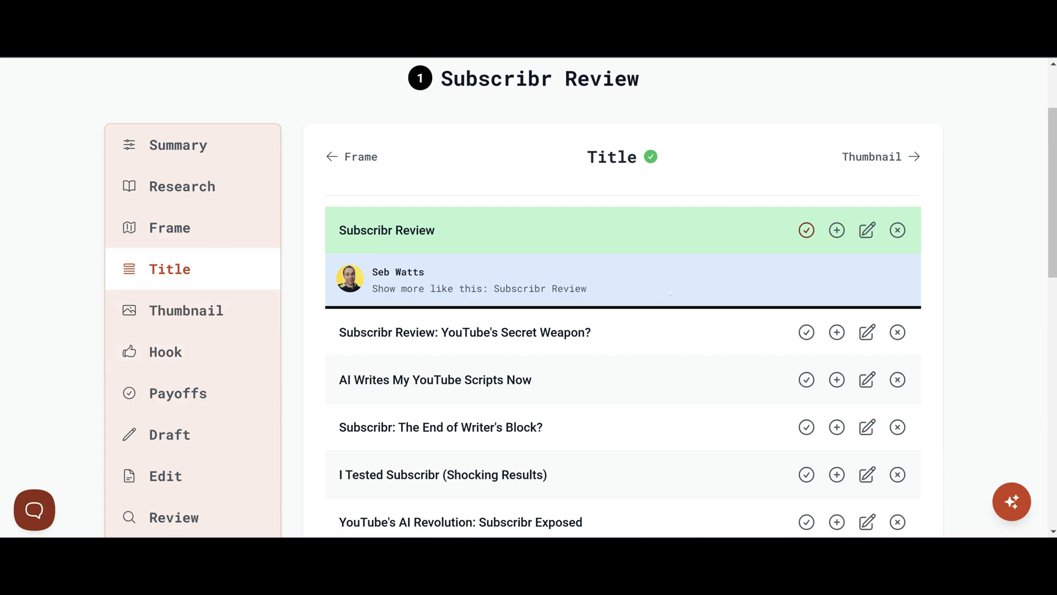
# Look through the generated title suggestions and use "Subscribr Review: YouTube's Secret Weapon?" as the script title
pyautogui.scroll(-6, 670, 294)
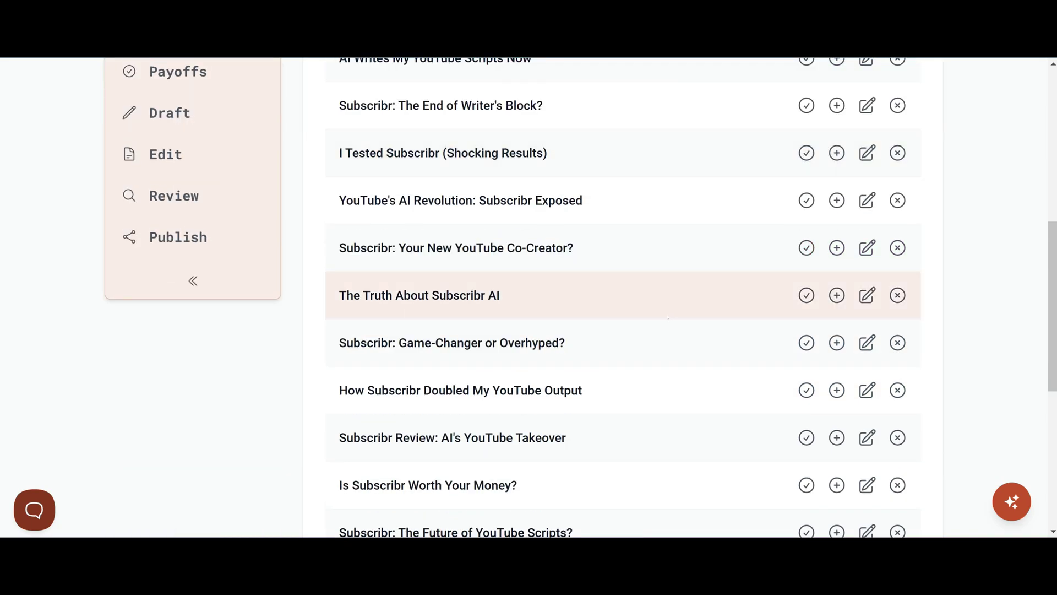
pyautogui.scroll(-3, 668, 318)
pyautogui.scroll(-3, 643, 378)
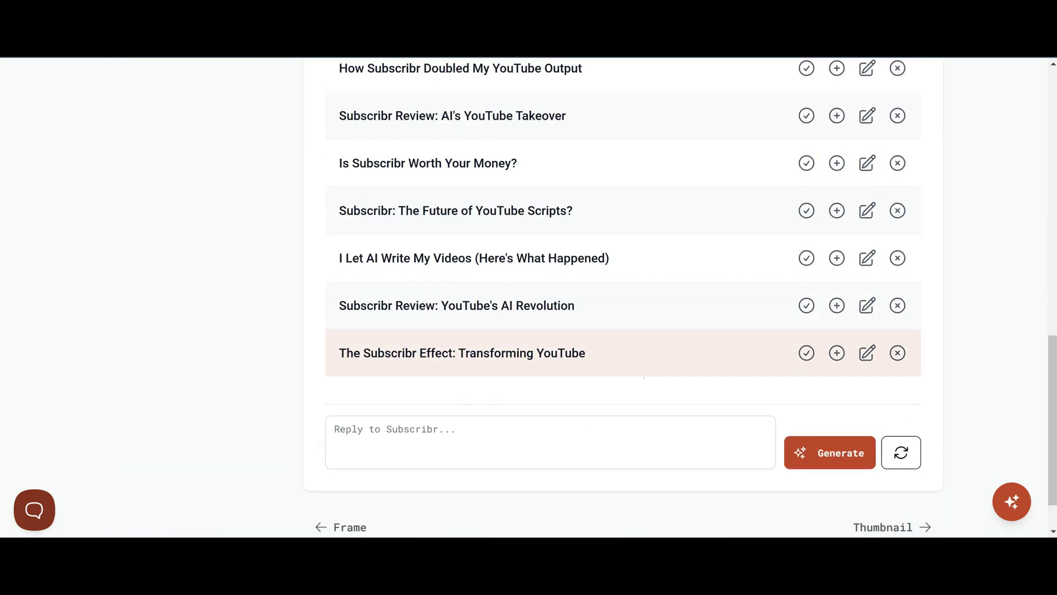
pyautogui.scroll(3, 644, 378)
pyautogui.scroll(3, 646, 375)
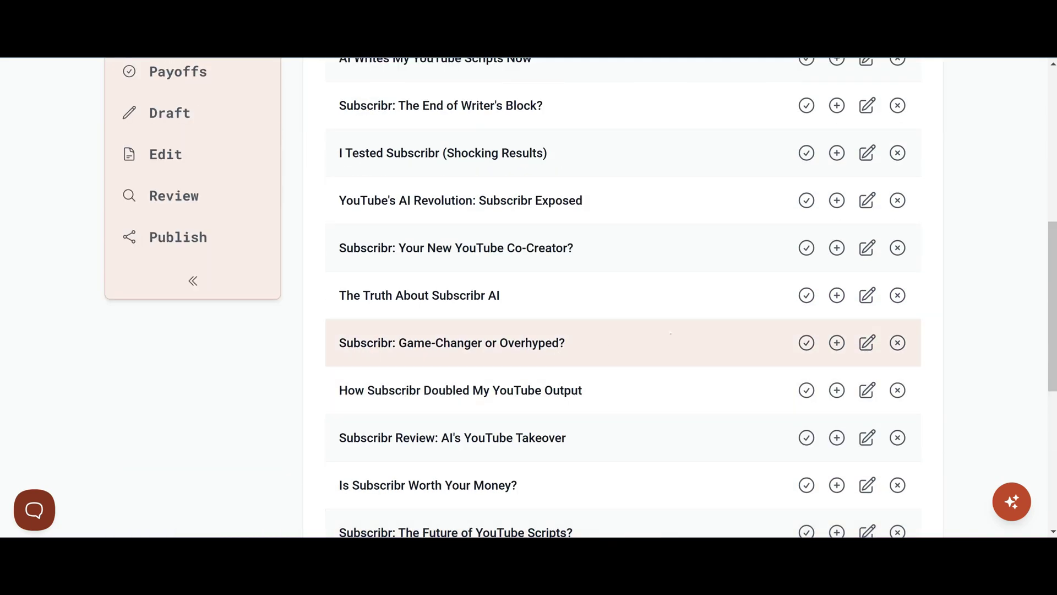
pyautogui.scroll(3, 621, 311)
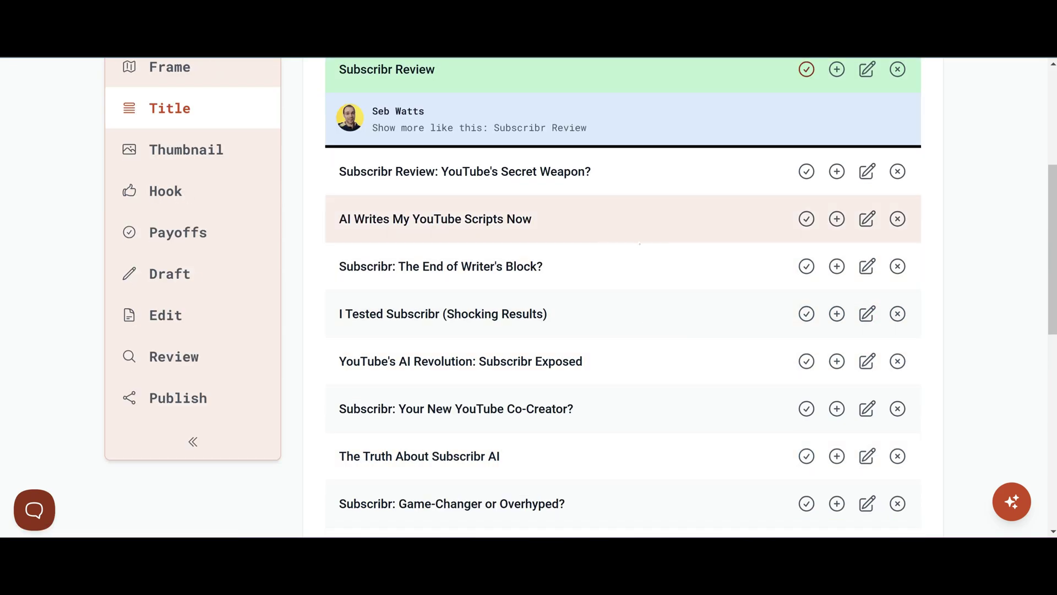
pyautogui.scroll(3, 640, 244)
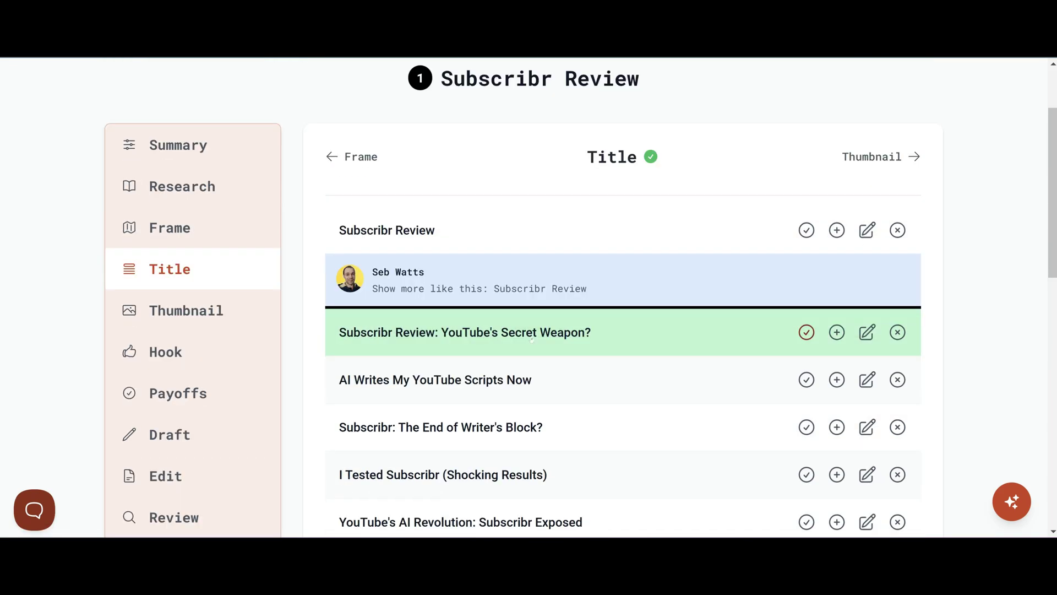
# In the Thumbnail section, generate ideas and use the split image of an overwhelmed entrepreneur and a relaxed, productive one using Subscribr
pyautogui.click(209, 323)
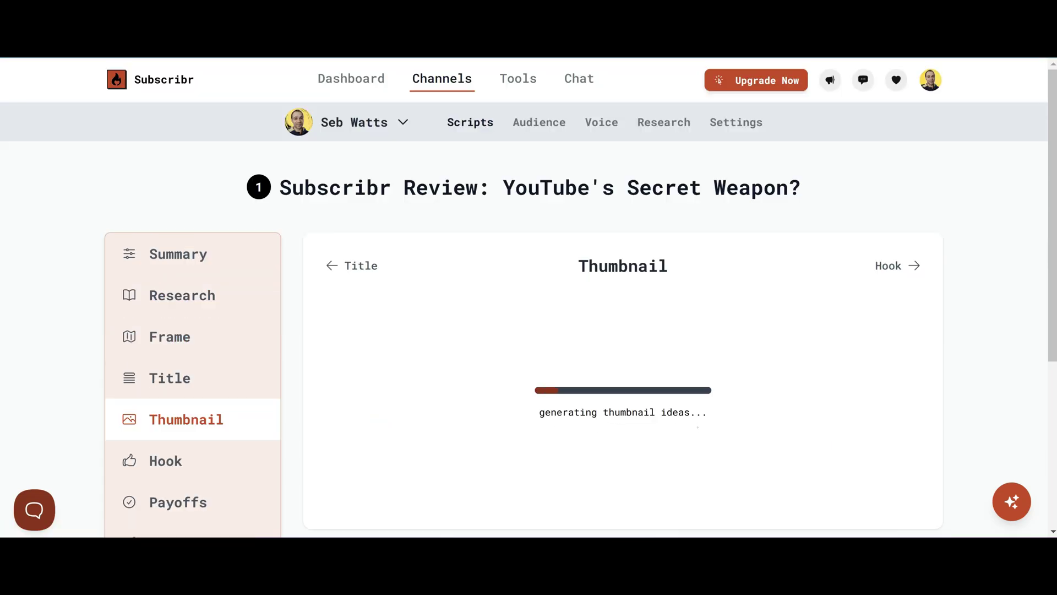
pyautogui.scroll(-3, 727, 393)
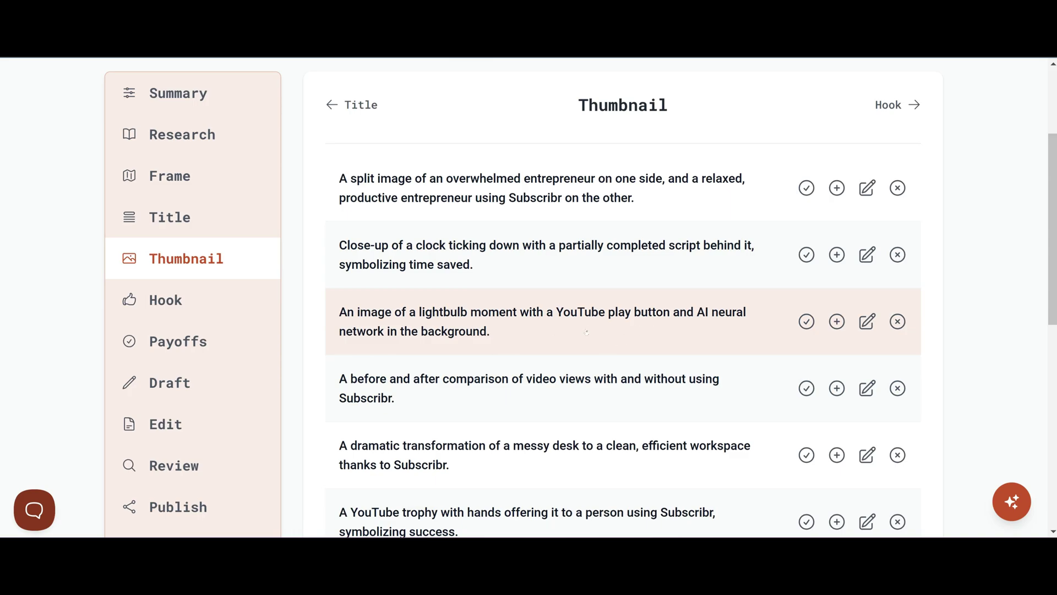
pyautogui.scroll(-3, 638, 348)
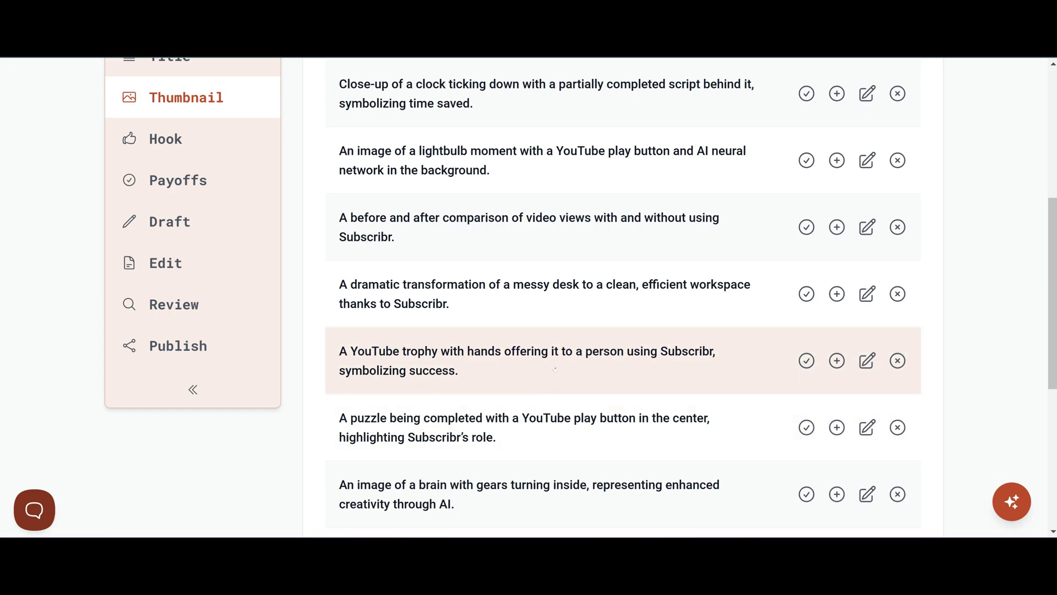
pyautogui.scroll(3, 555, 369)
pyautogui.click(807, 188)
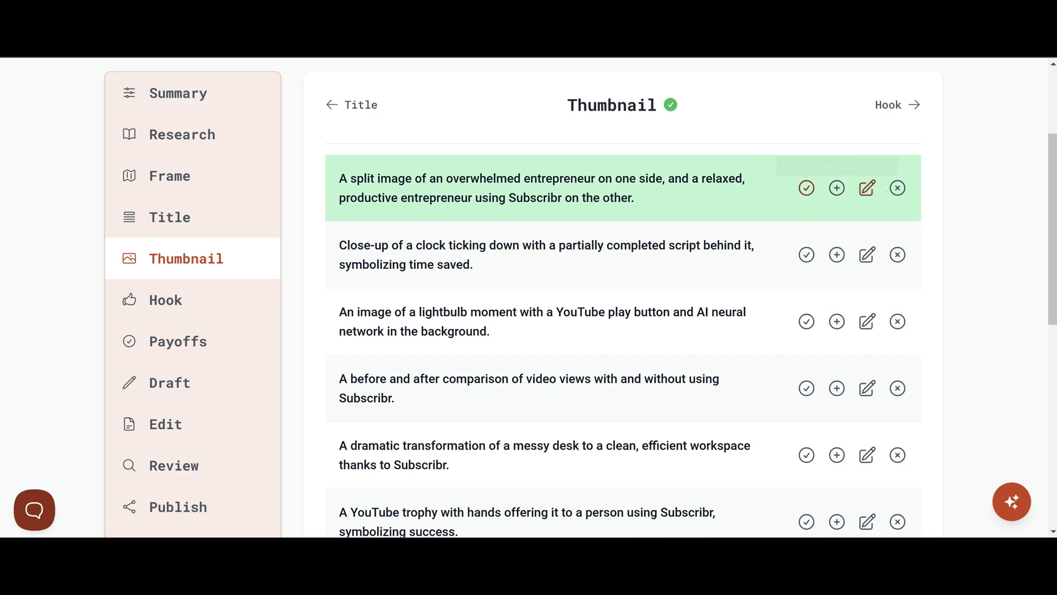
# In the Hook section, read the generated hooks and use the Shocking Statement hook that opens with "5 minutes. That's how long it took me"
pyautogui.click(225, 303)
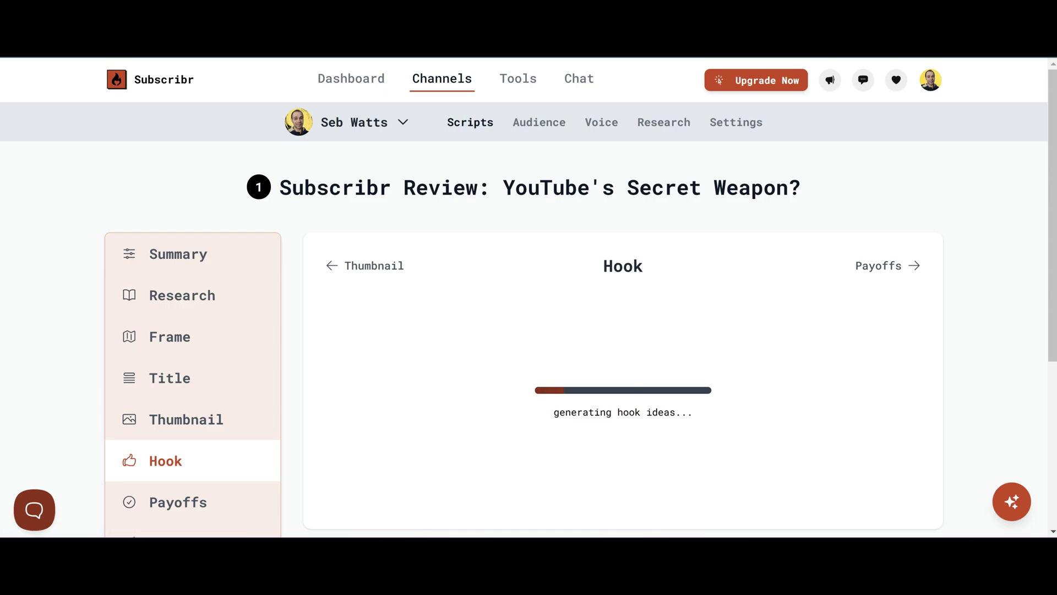
pyautogui.scroll(-3, 655, 428)
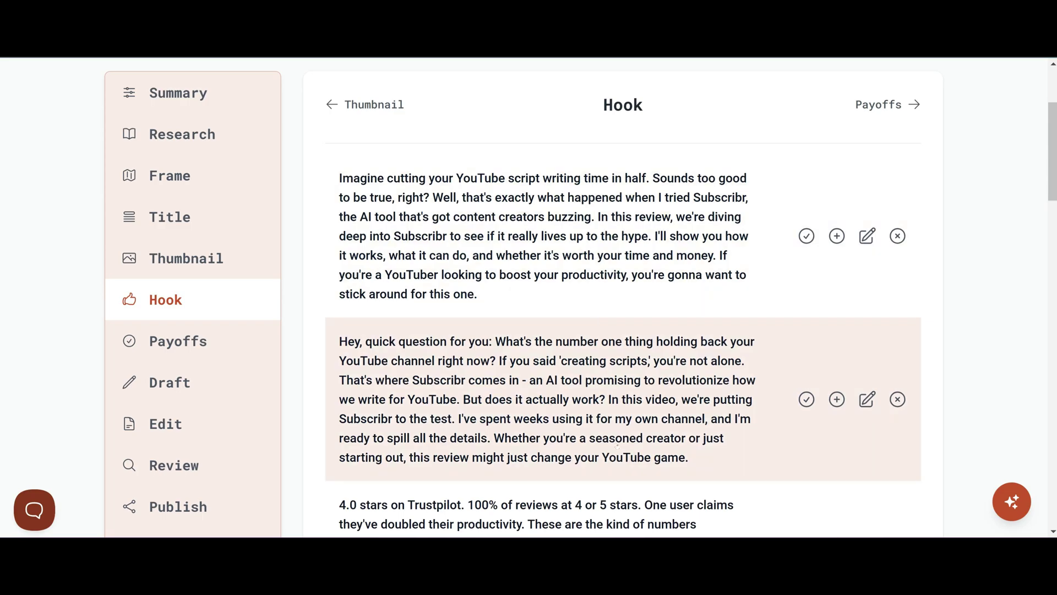
pyautogui.scroll(-3, 617, 446)
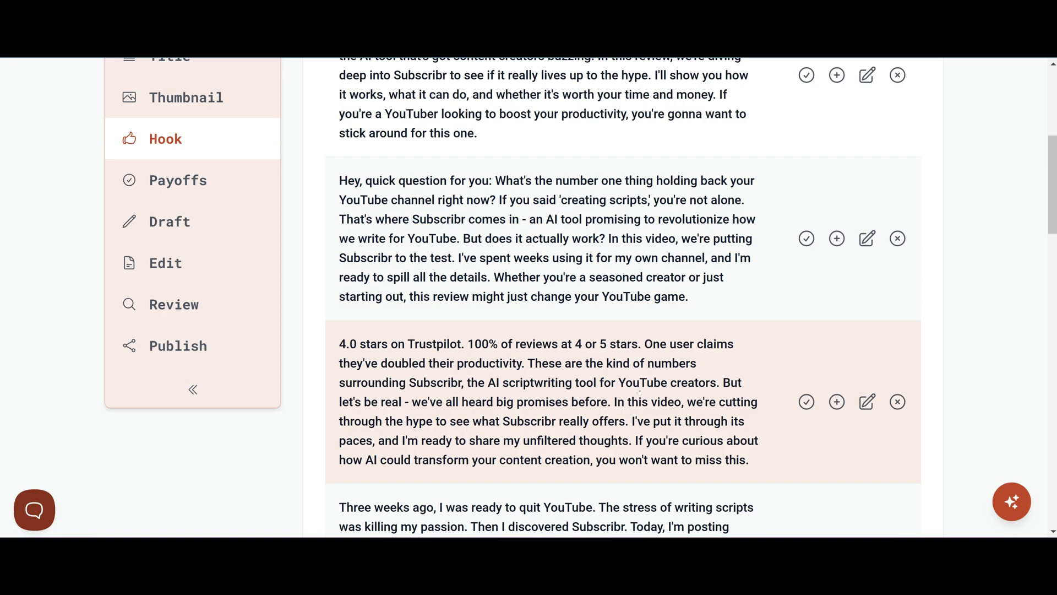
pyautogui.scroll(-20, 696, 396)
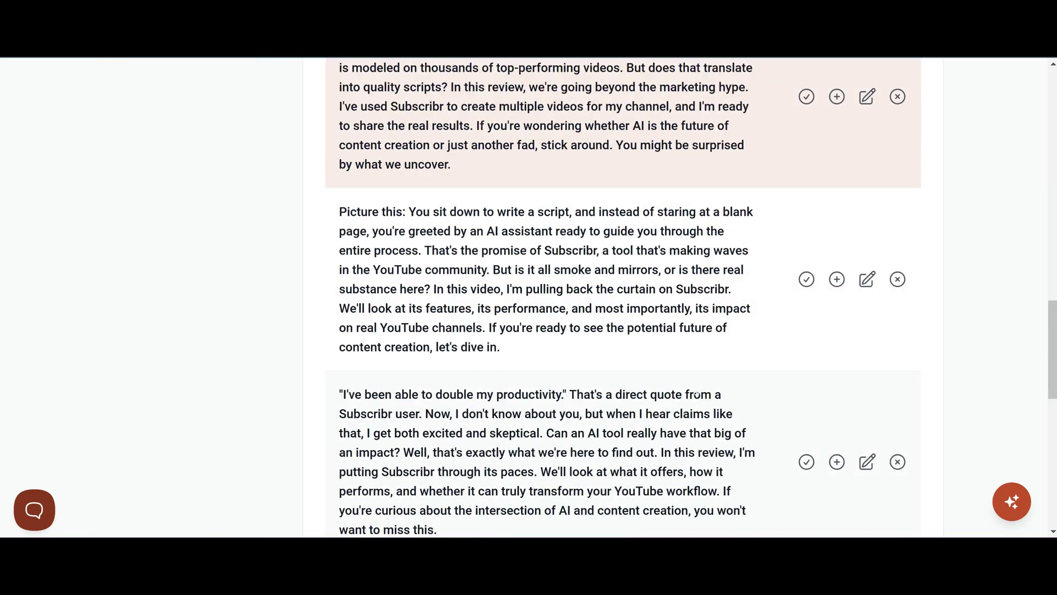
pyautogui.scroll(-5, 696, 396)
pyautogui.scroll(3, 654, 412)
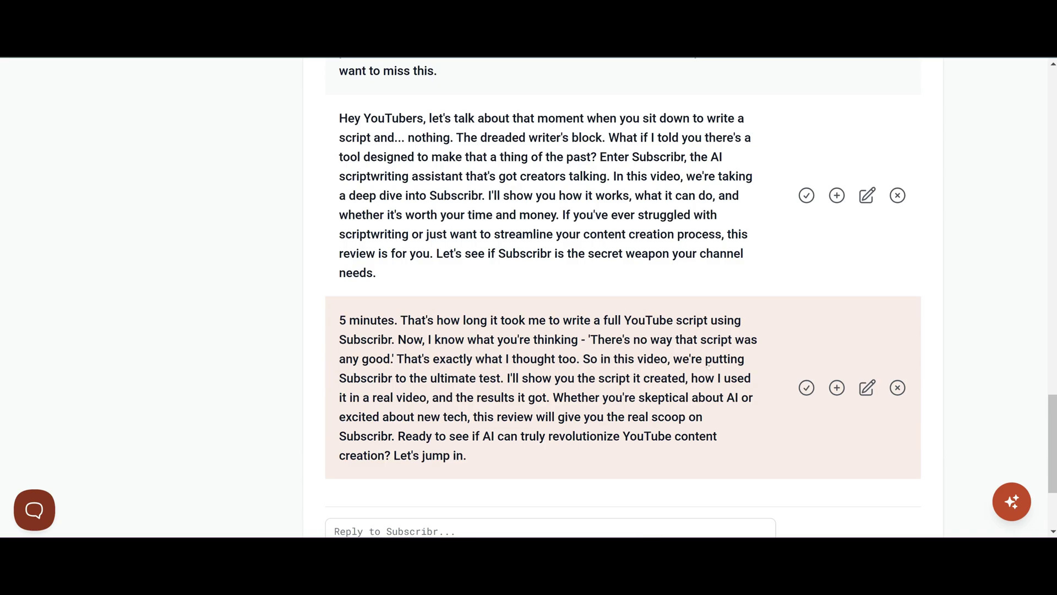
pyautogui.scroll(14, 457, 427)
pyautogui.scroll(-14, 457, 427)
pyautogui.moveTo(419, 368); pyautogui.dragTo(413, 379)
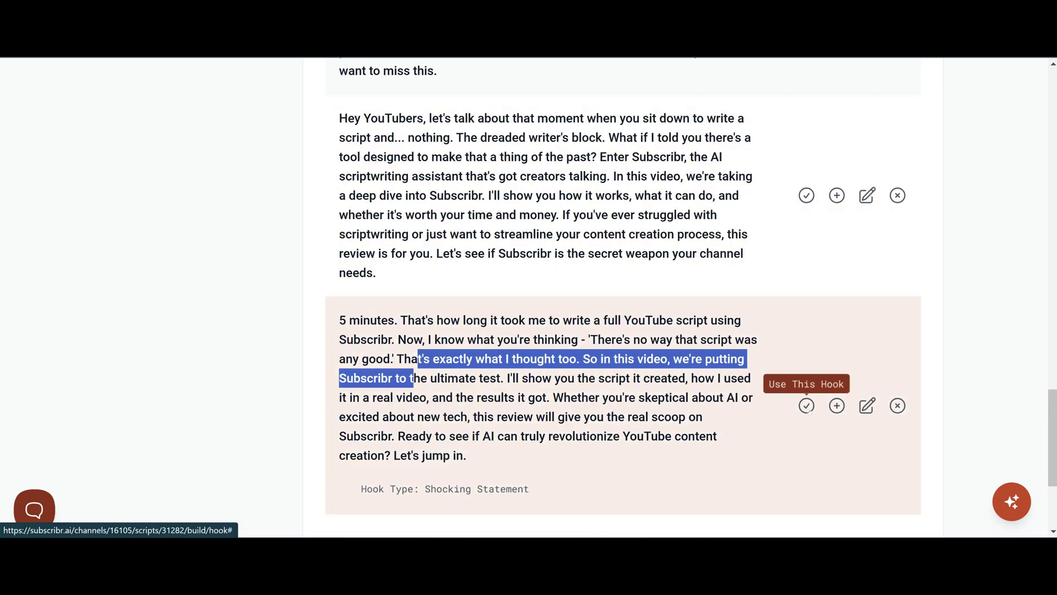
pyautogui.click(807, 405)
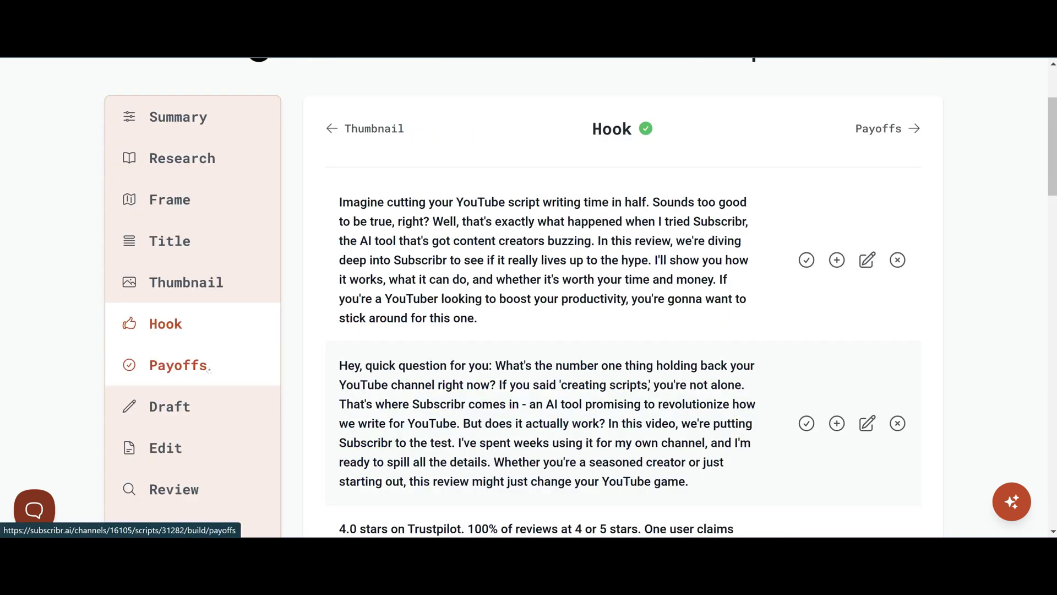
# In the Payoffs section, select what Subscribr is and how it works, doubling YouTube productivity, and its AI compared to manual scriptwriting
pyautogui.click(193, 366)
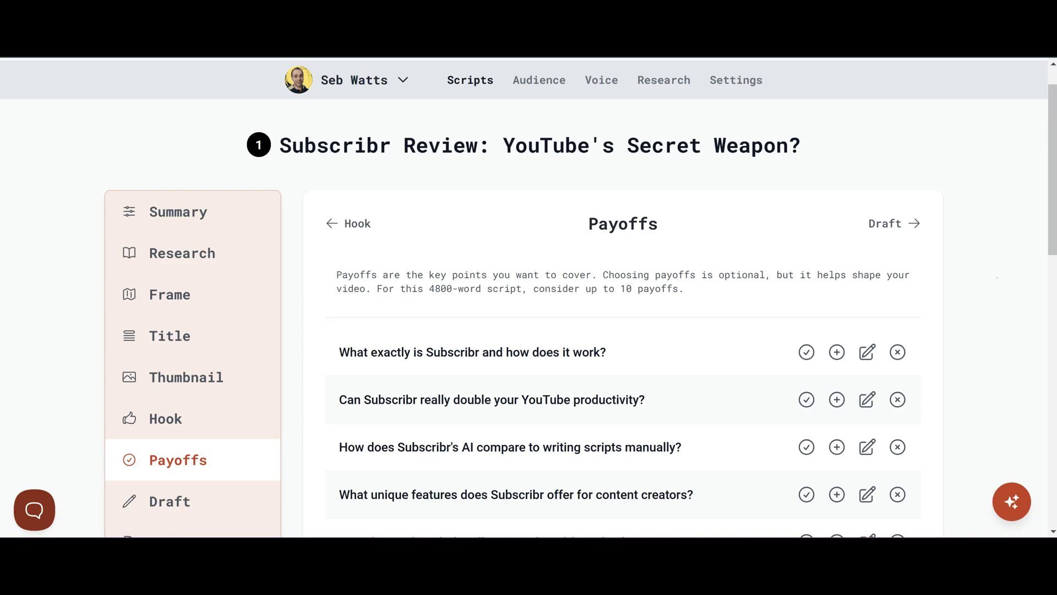
pyautogui.scroll(-10, 622, 298)
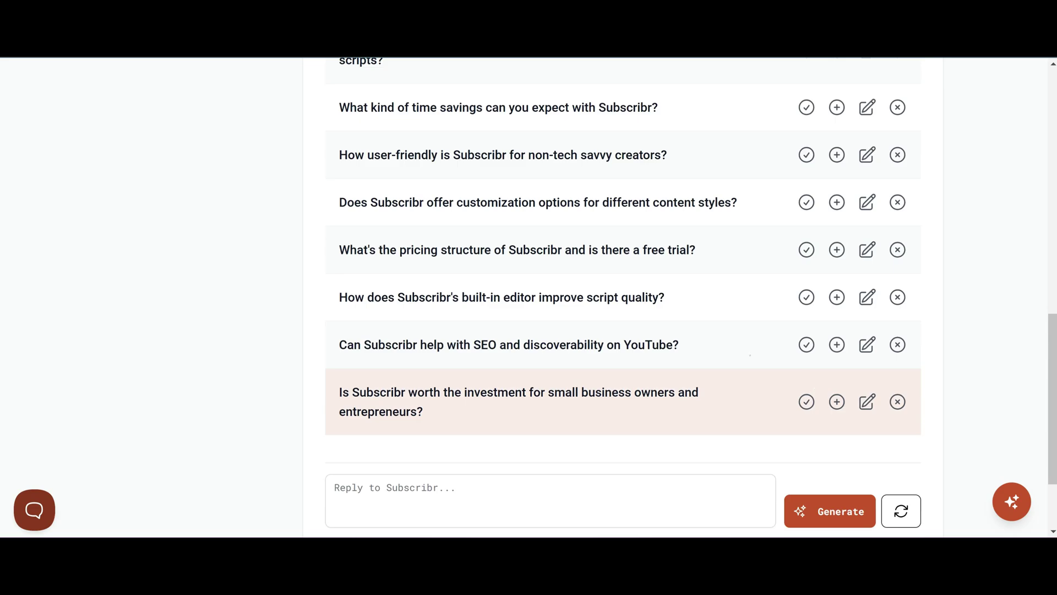
pyautogui.scroll(10, 750, 355)
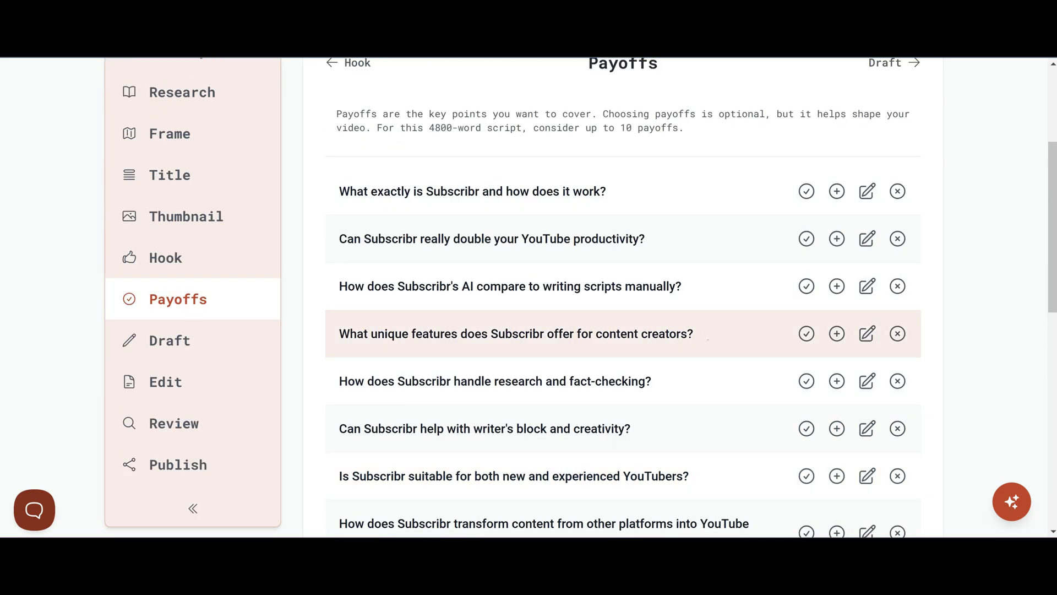
pyautogui.click(807, 191)
pyautogui.click(807, 238)
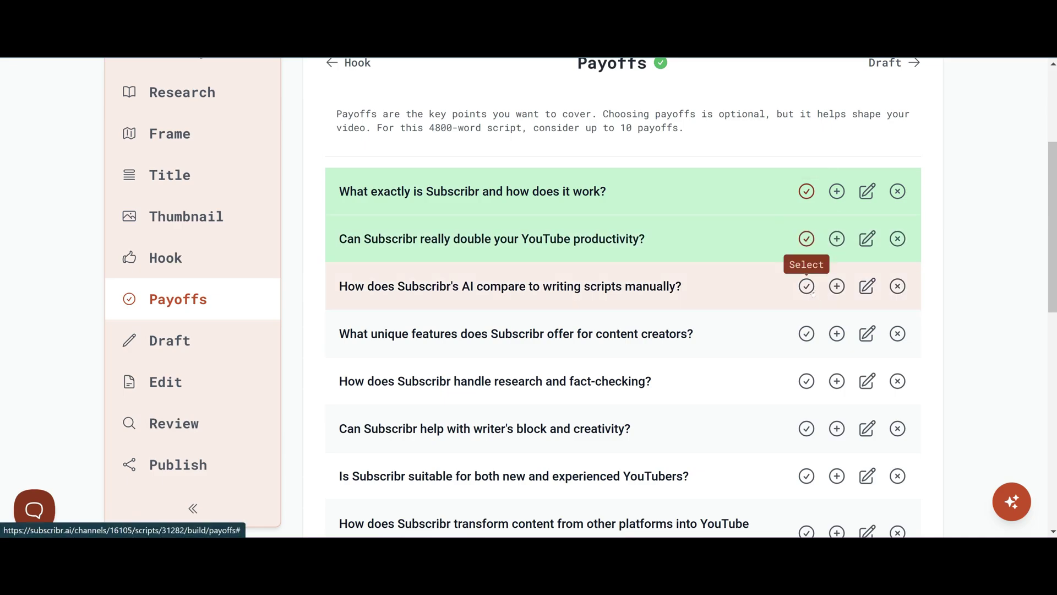
pyautogui.click(807, 286)
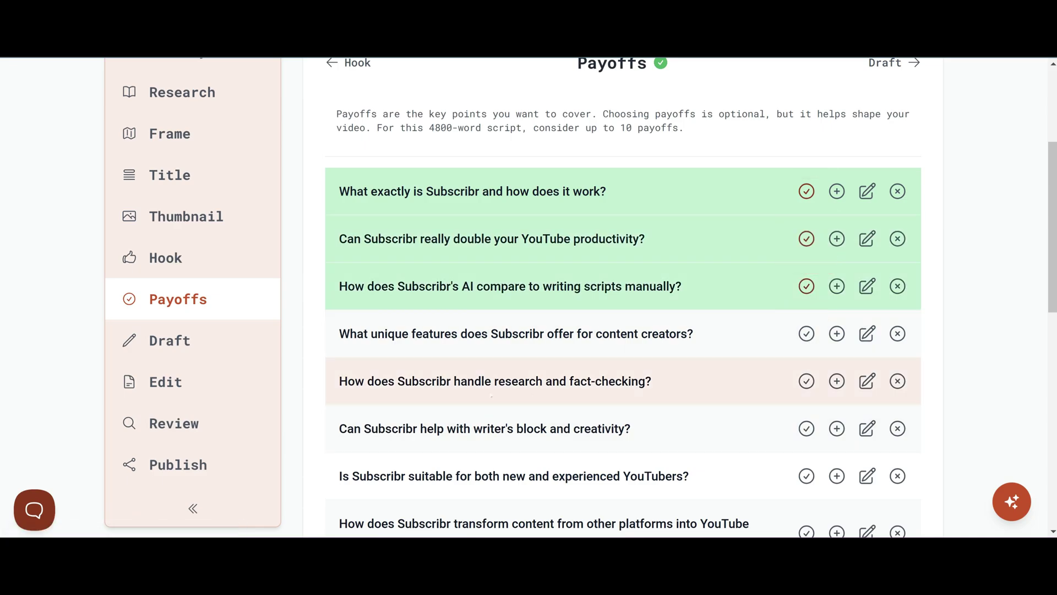
# Also select the payoffs on research and fact-checking, new and experienced YouTubers, transforming other platforms' content, time savings, pricing and investment worth
pyautogui.click(806, 381)
pyautogui.scroll(-3, 806, 385)
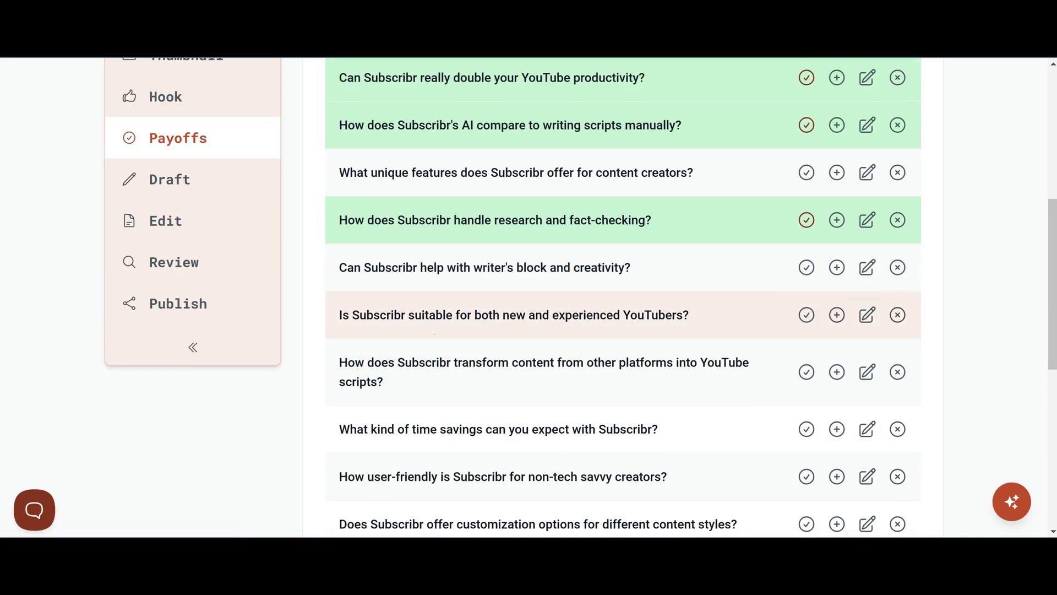
pyautogui.click(807, 315)
pyautogui.scroll(-3, 807, 330)
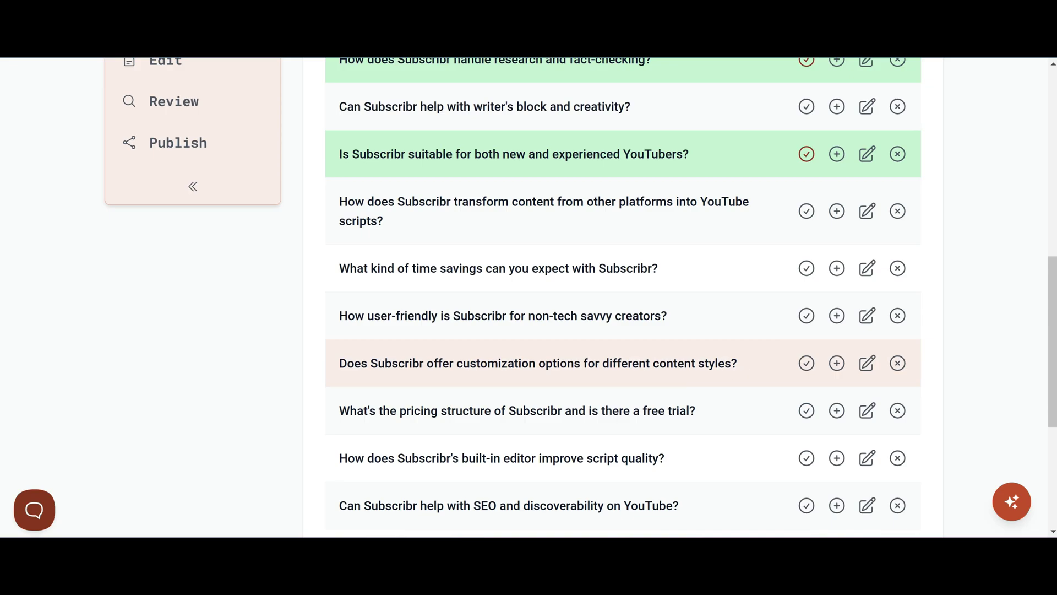
pyautogui.scroll(-3, 807, 380)
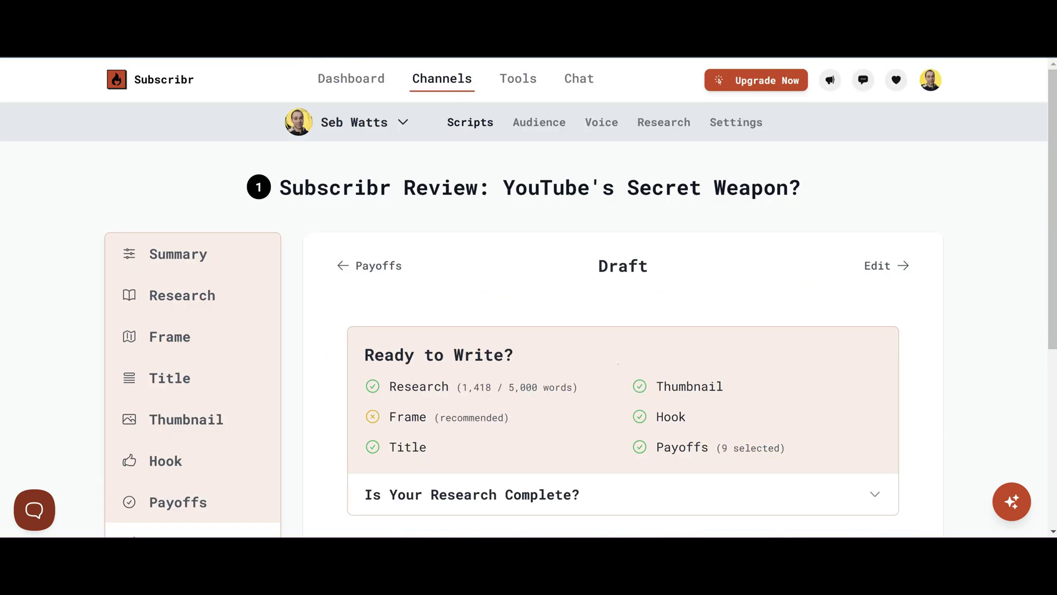
# In the Draft section, review the Ready to Write checklist and run the optional feedback check on the provided research
pyautogui.scroll(-3, 622, 330)
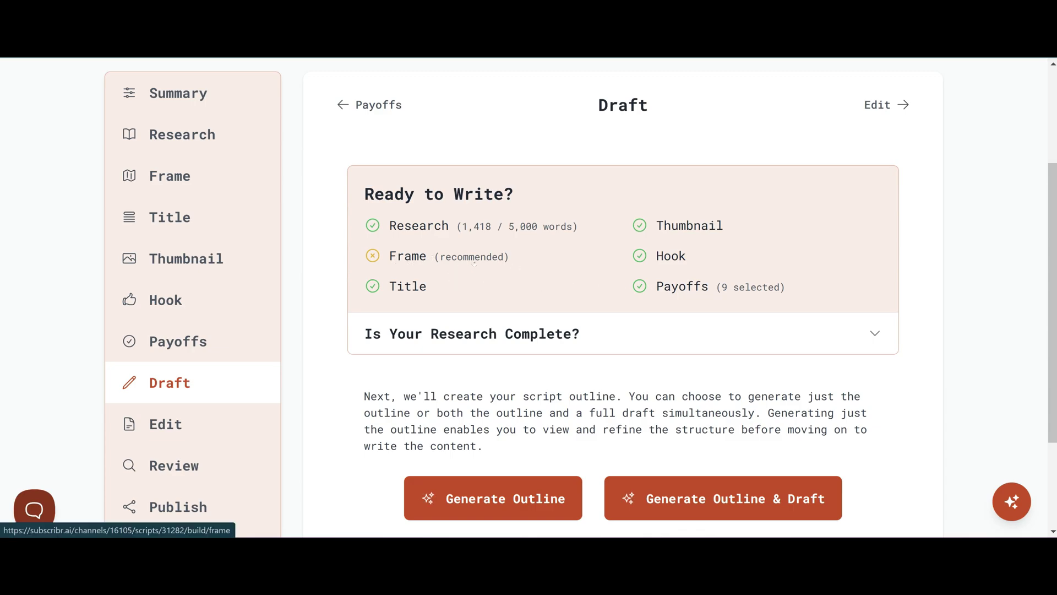
pyautogui.moveTo(573, 333); pyautogui.dragTo(578, 334)
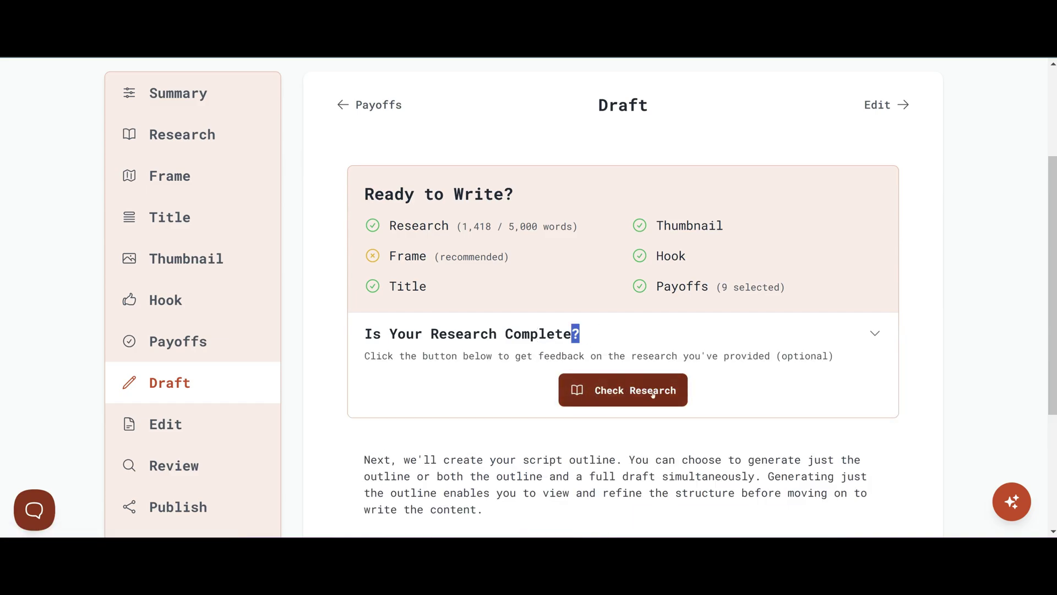
pyautogui.scroll(-3, 602, 375)
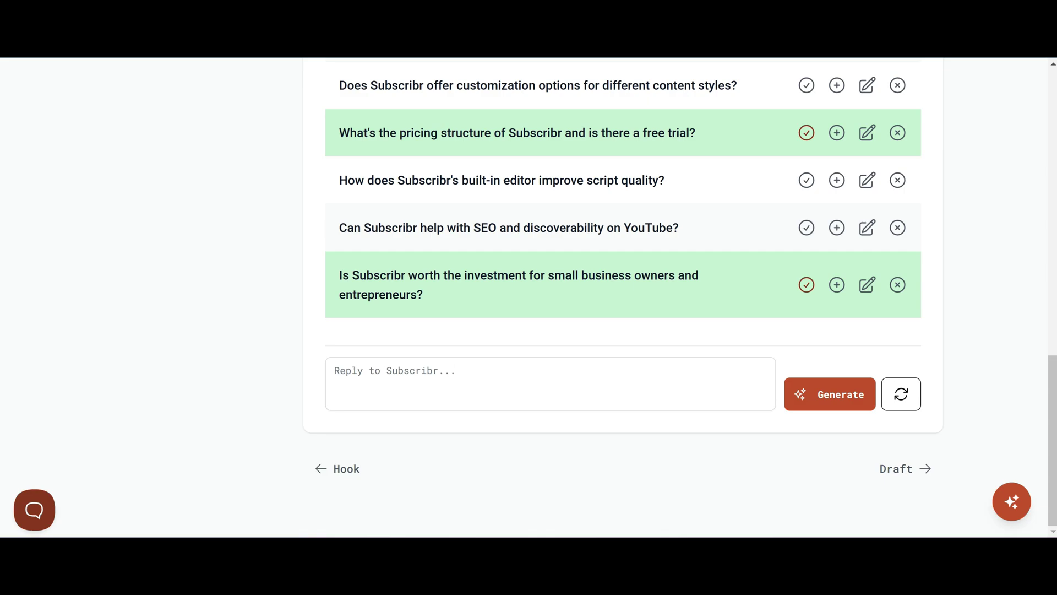
# Look over the reply, generate and regenerate options and the selected payoffs in the Payoffs section, and return to the Draft section's research feedback
pyautogui.click(342, 375)
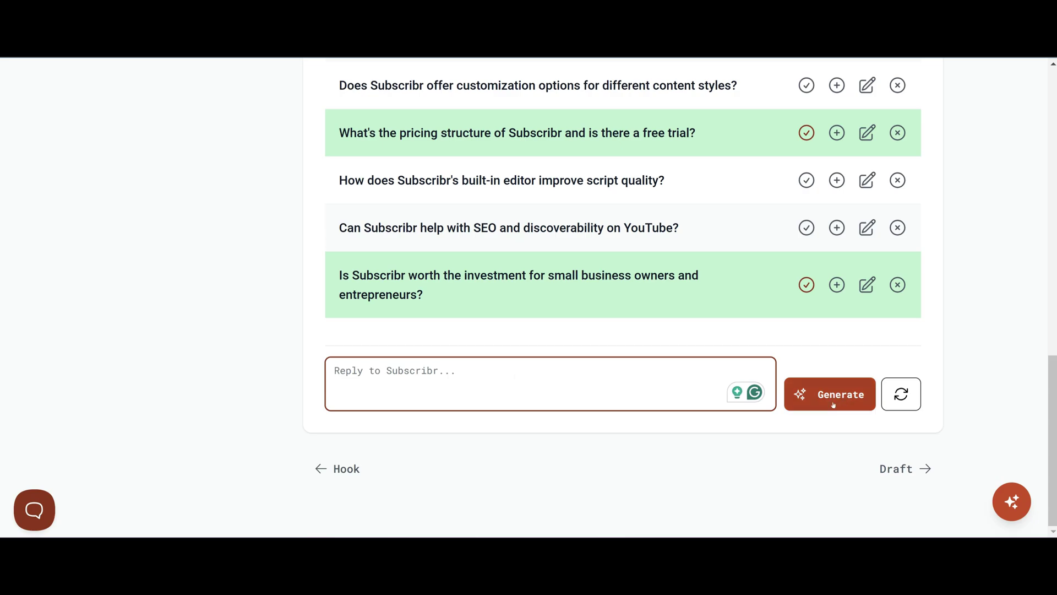
pyautogui.click(901, 393)
pyautogui.scroll(5, 543, 331)
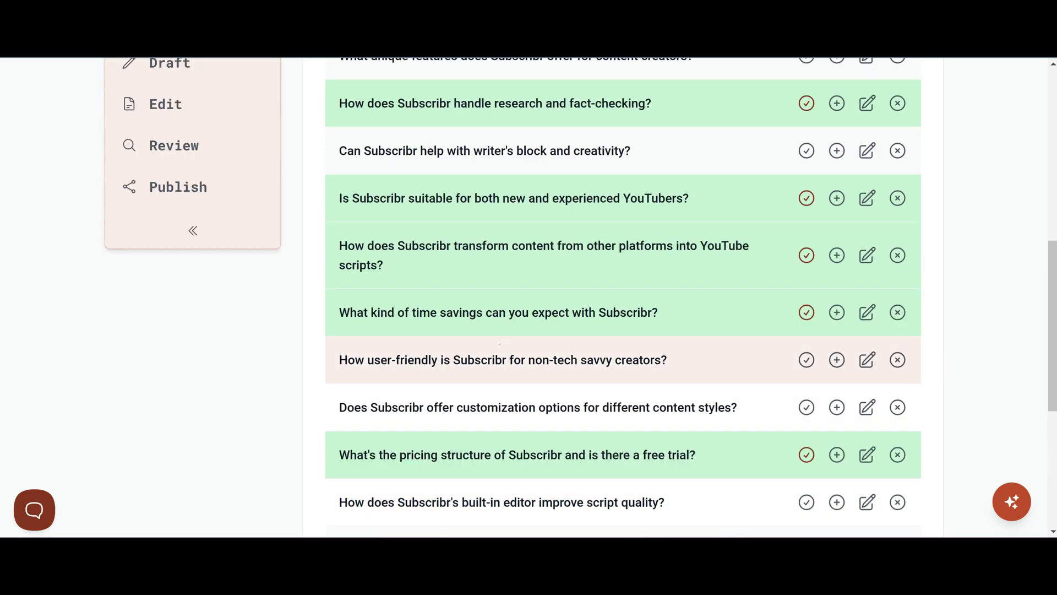
pyautogui.scroll(6, 544, 332)
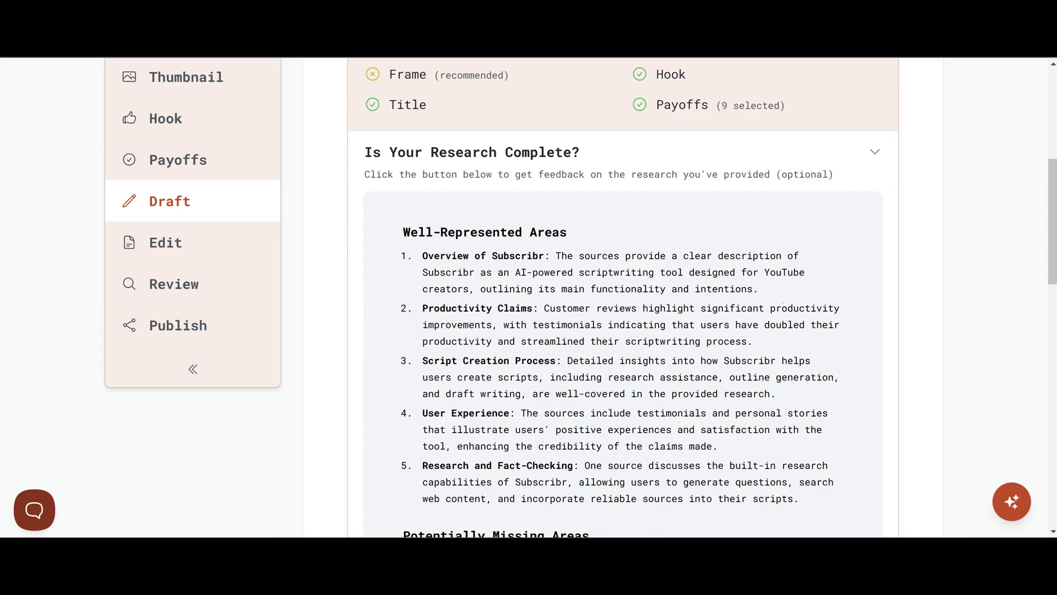
# Read the research feedback on well-represented and potentially missing areas, and generate only the script outline
pyautogui.scroll(-3, 623, 298)
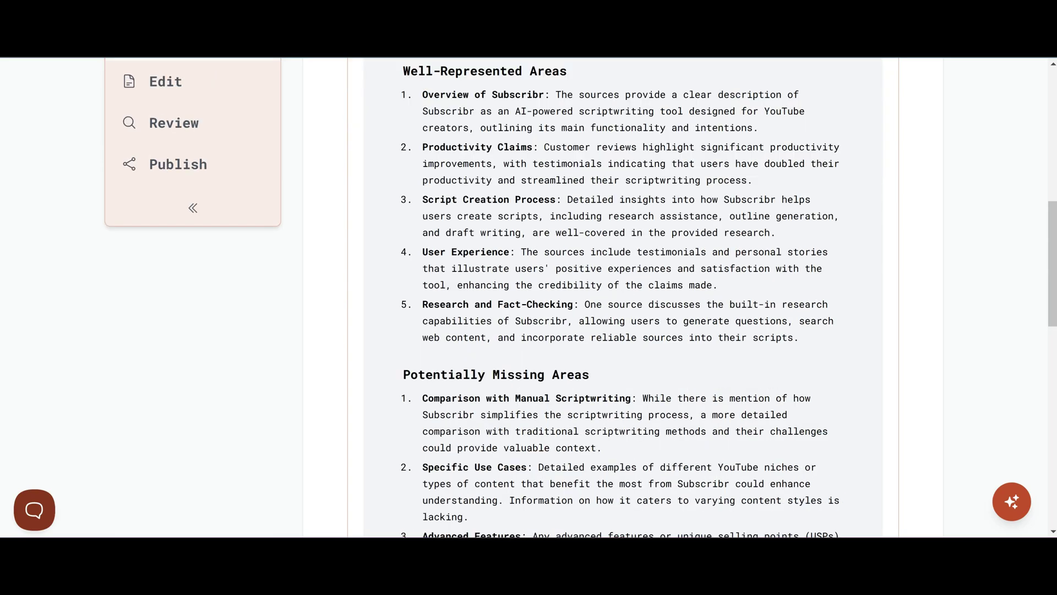
pyautogui.scroll(-2, 622, 297)
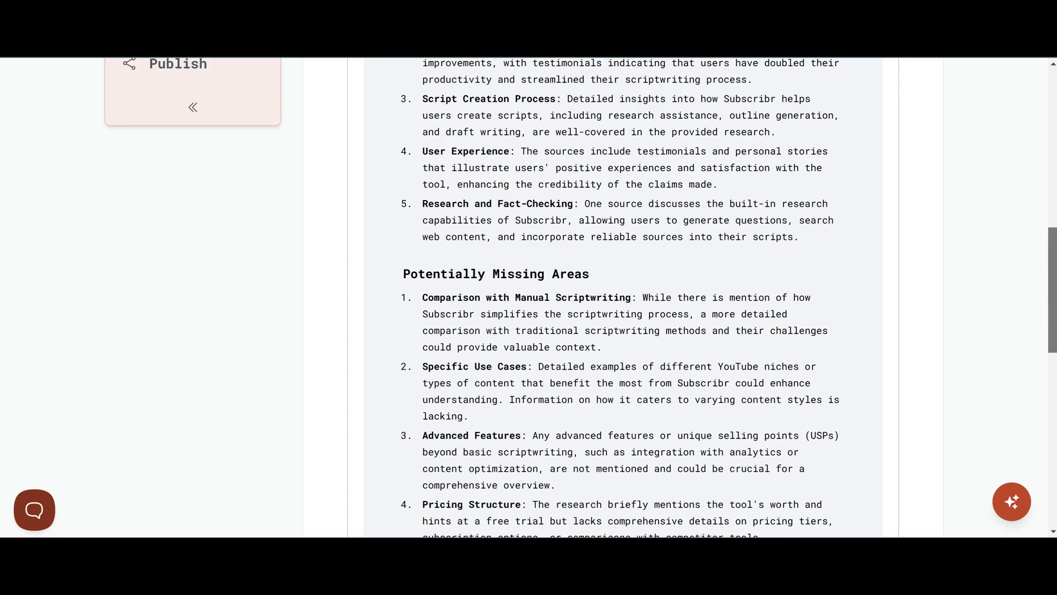
pyautogui.scroll(-5, 623, 298)
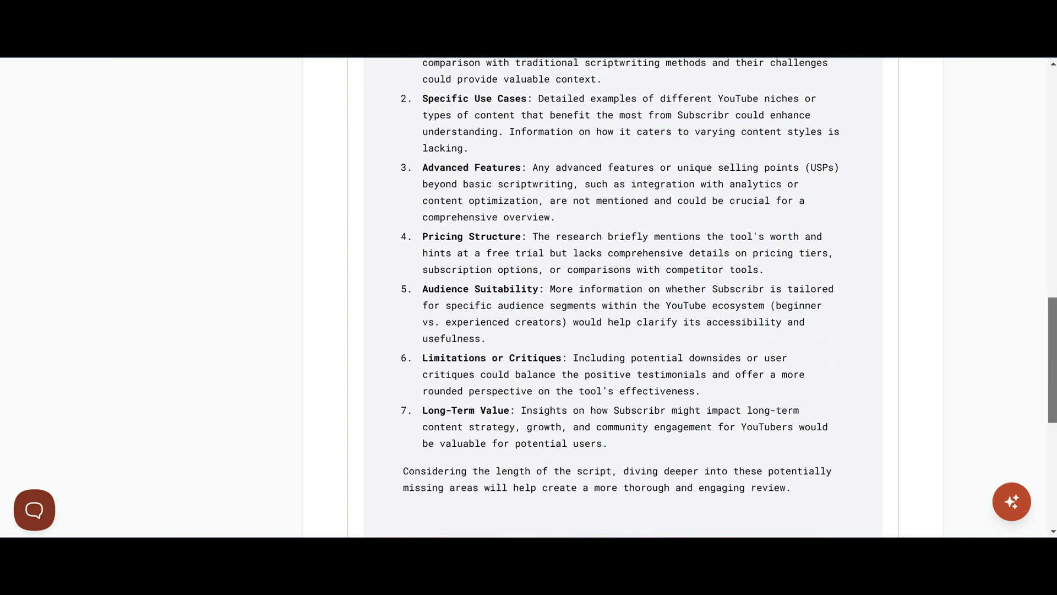
pyautogui.scroll(7, 622, 297)
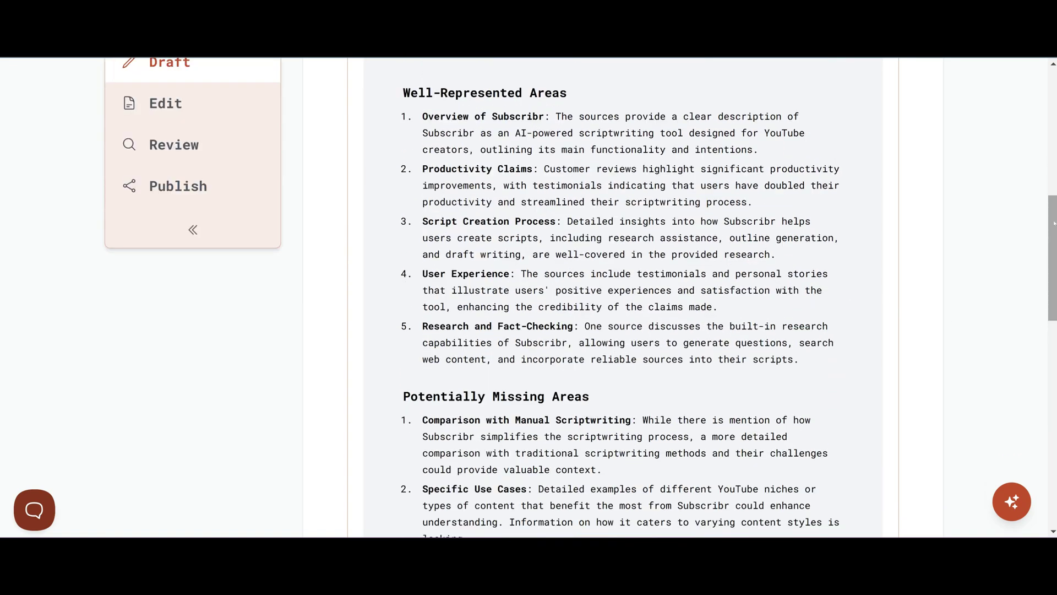
pyautogui.scroll(-1, 623, 297)
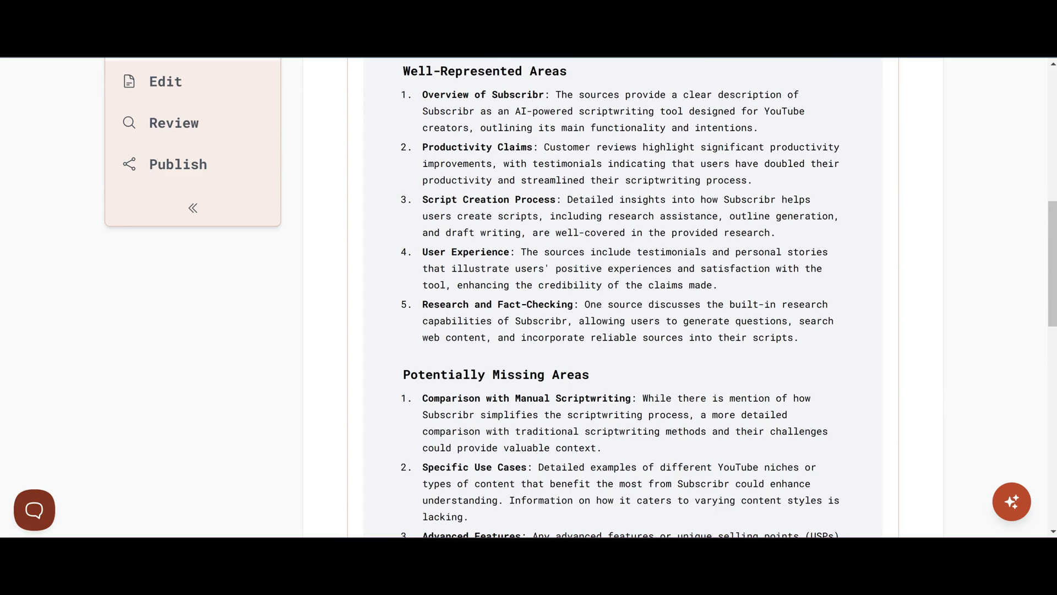
pyautogui.scroll(2, 623, 297)
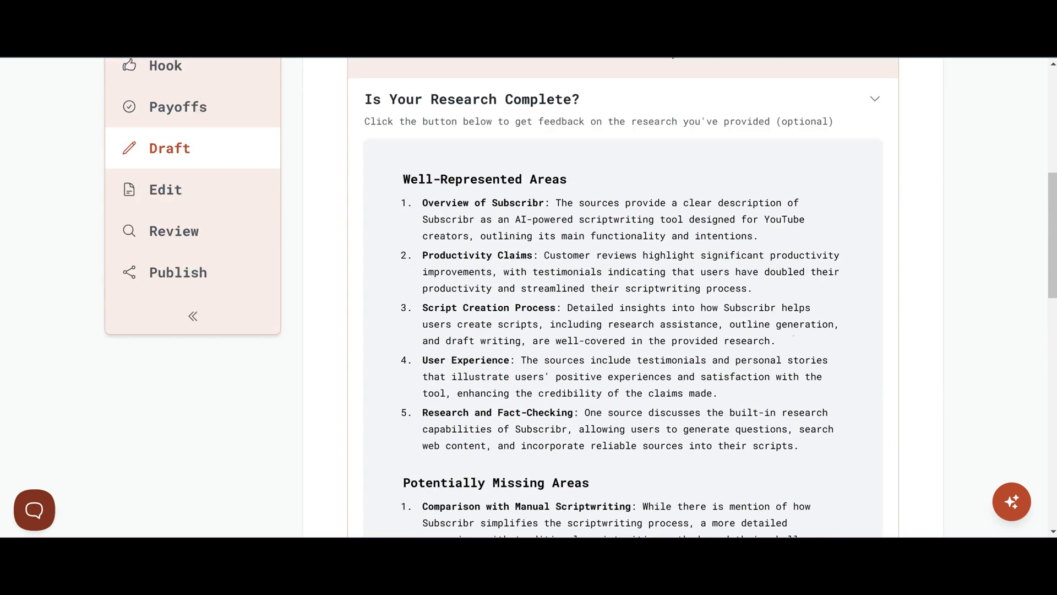
pyautogui.scroll(-13, 672, 368)
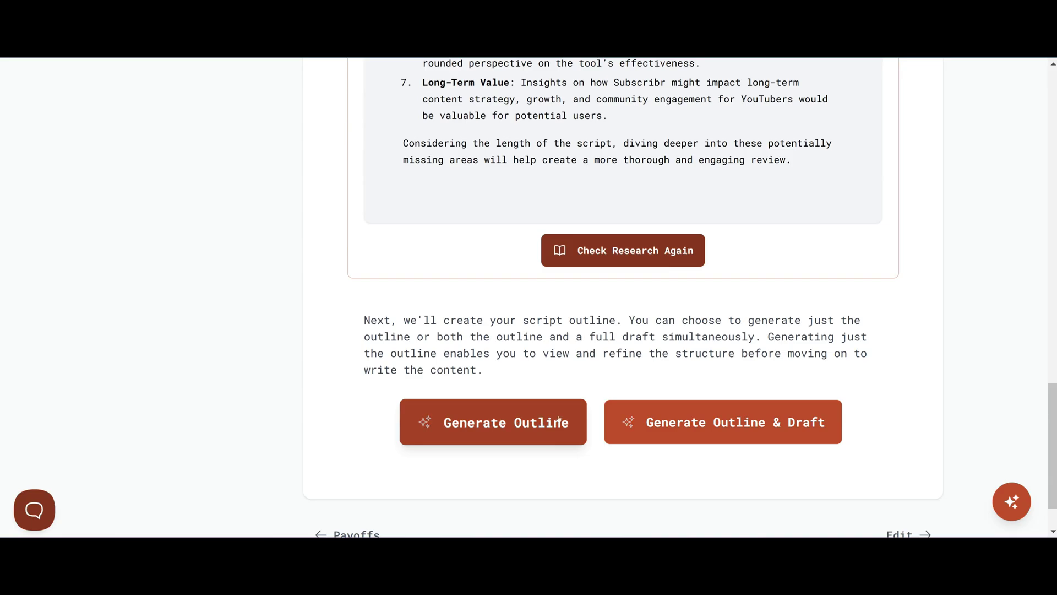
pyautogui.click(542, 435)
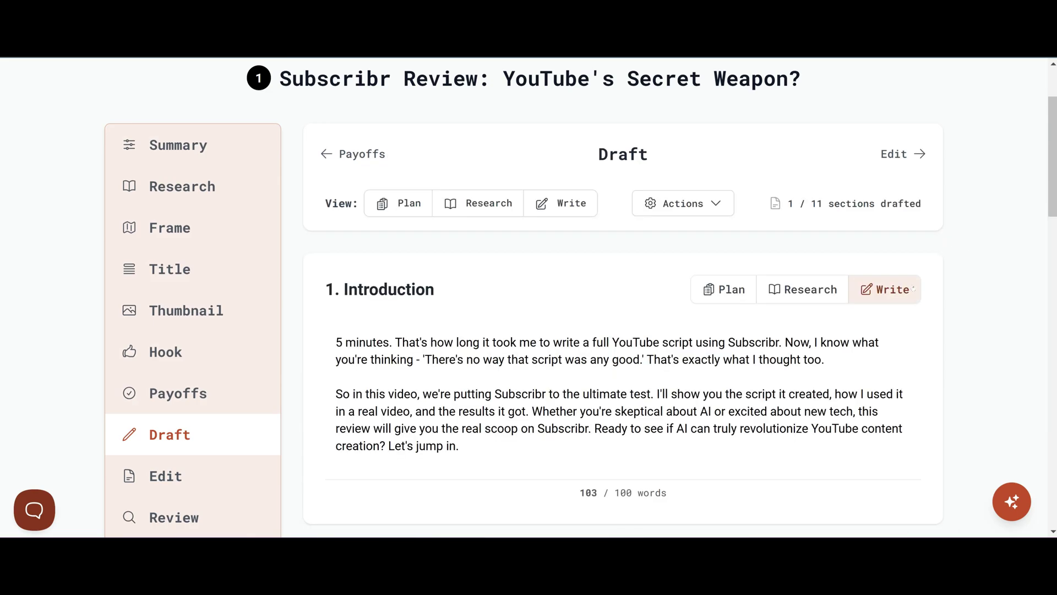
# Look through the outline's sections from Introduction to Conclusion and expand the Introduction to read its text
pyautogui.scroll(-15, 622, 297)
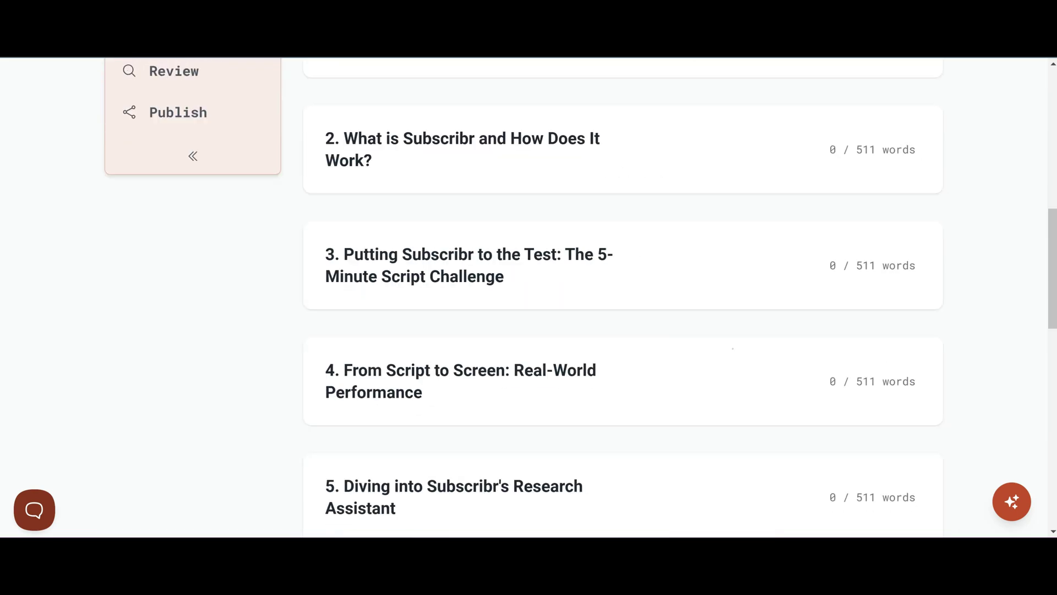
pyautogui.scroll(-8, 644, 378)
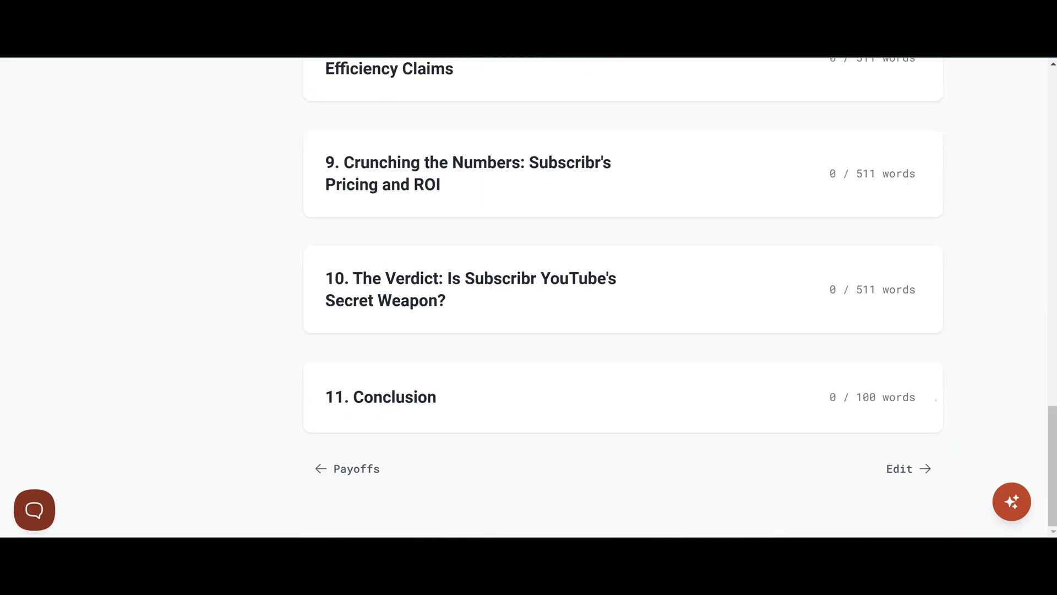
pyautogui.scroll(3, 622, 297)
pyautogui.scroll(15, 622, 297)
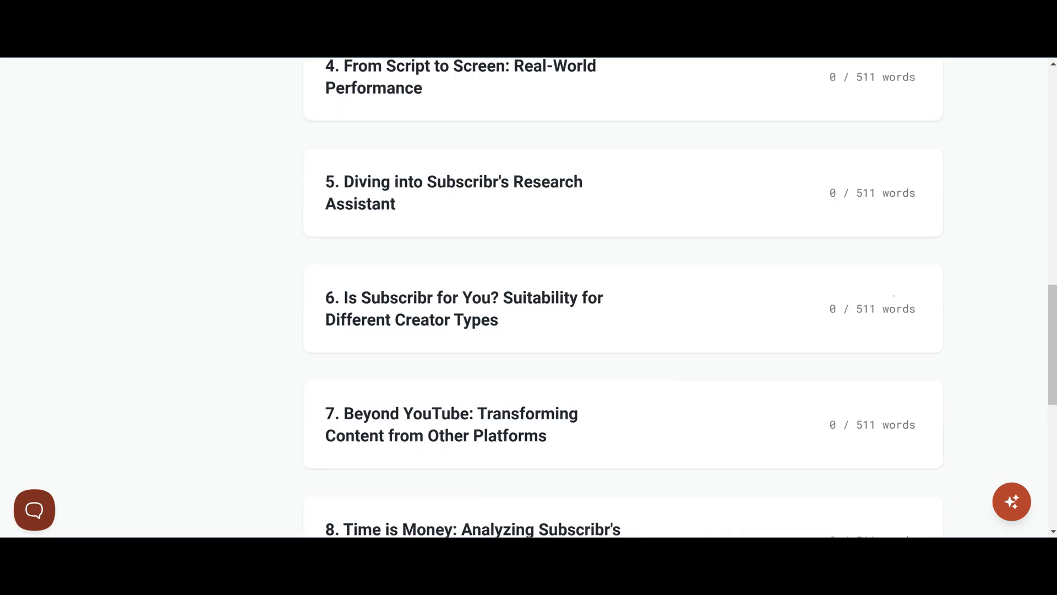
pyautogui.scroll(5, 623, 297)
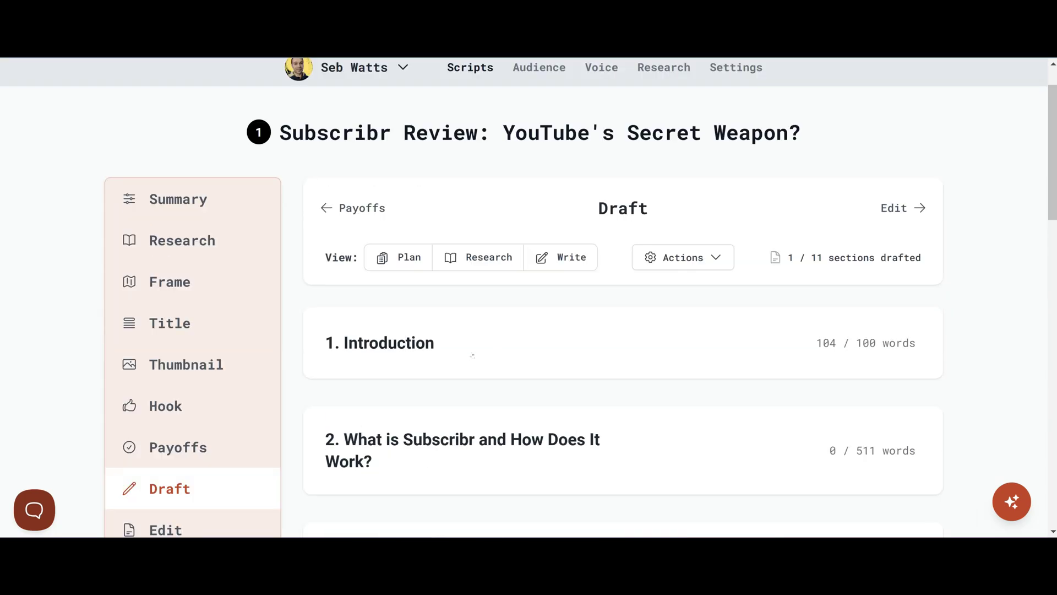
pyautogui.scroll(-3, 500, 370)
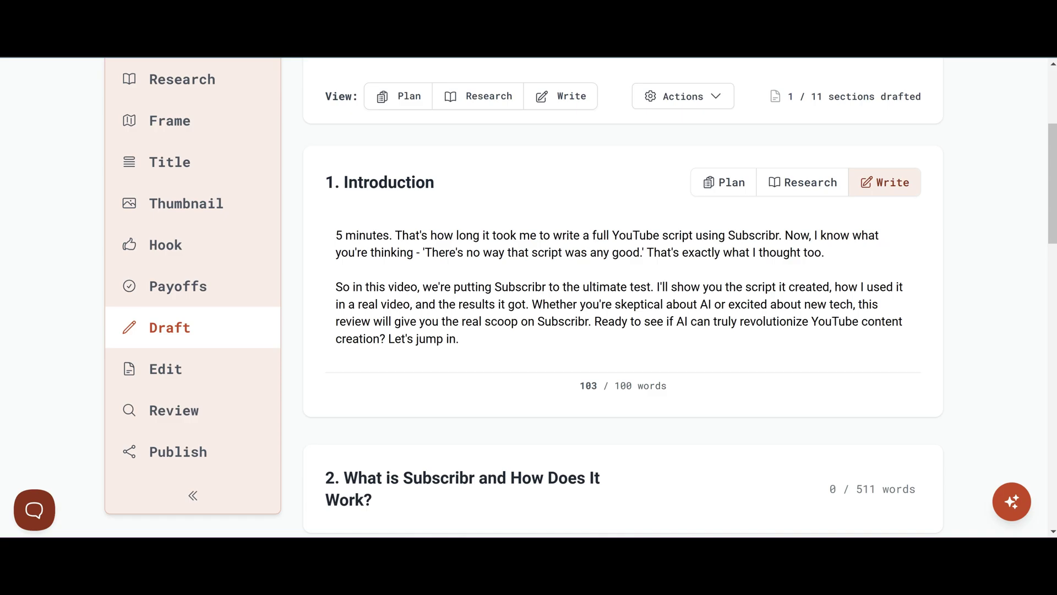
# Expand the section "What is Subscribr and How Does It Work?" and review its planned title, instructions, word count and voice
pyautogui.scroll(-3, 622, 297)
pyautogui.click(519, 326)
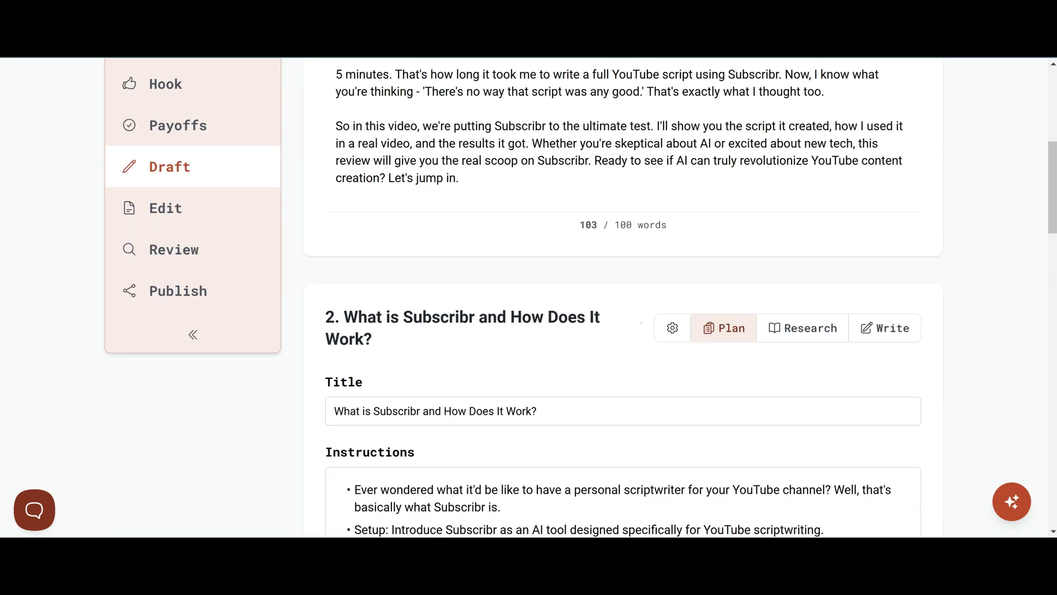
pyautogui.scroll(-3, 520, 326)
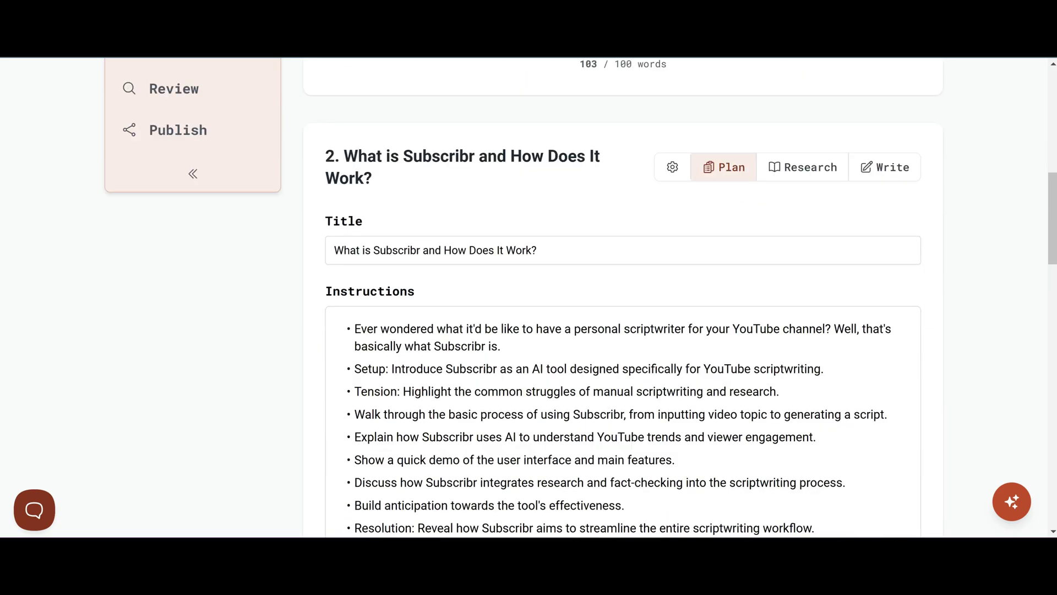
pyautogui.scroll(-3, 622, 297)
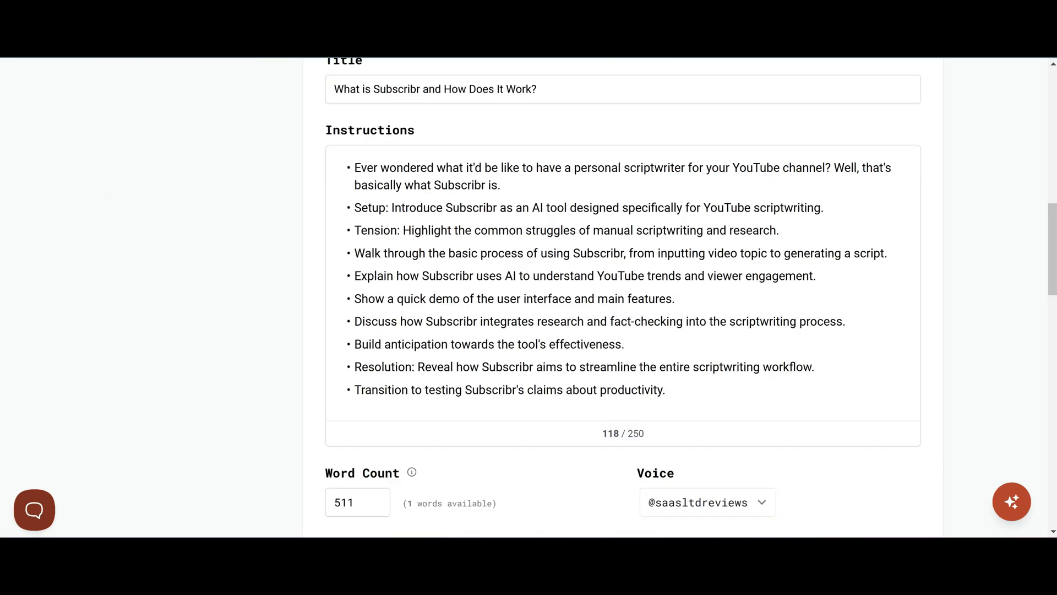
pyautogui.scroll(-6, 622, 297)
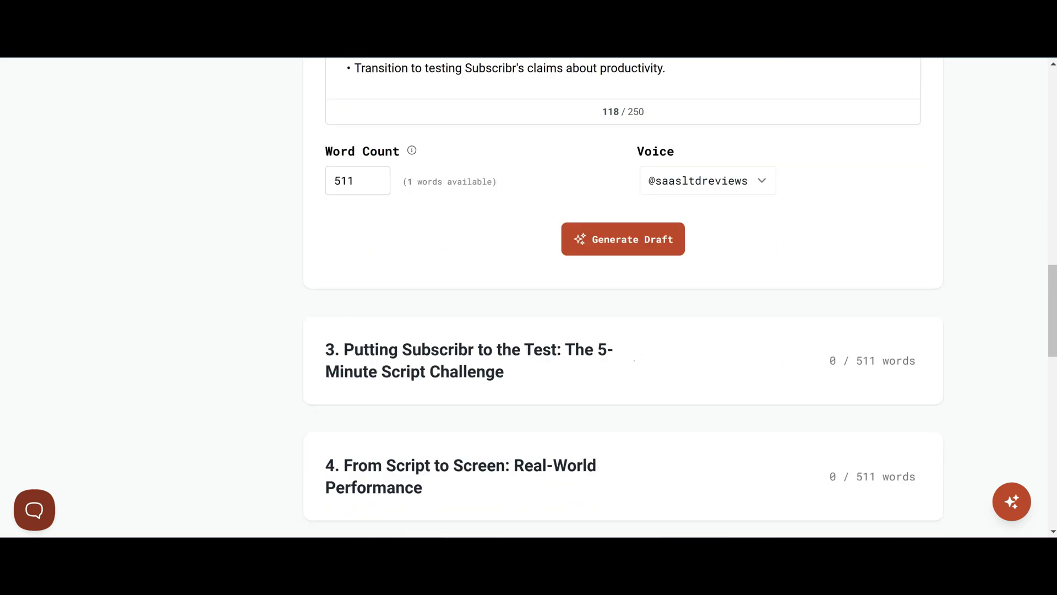
# Expand the section "Putting Subscribr to the Test: The 5-Minute Script Challenge" and review its planned instructions
pyautogui.click(571, 350)
pyautogui.scroll(-5, 571, 350)
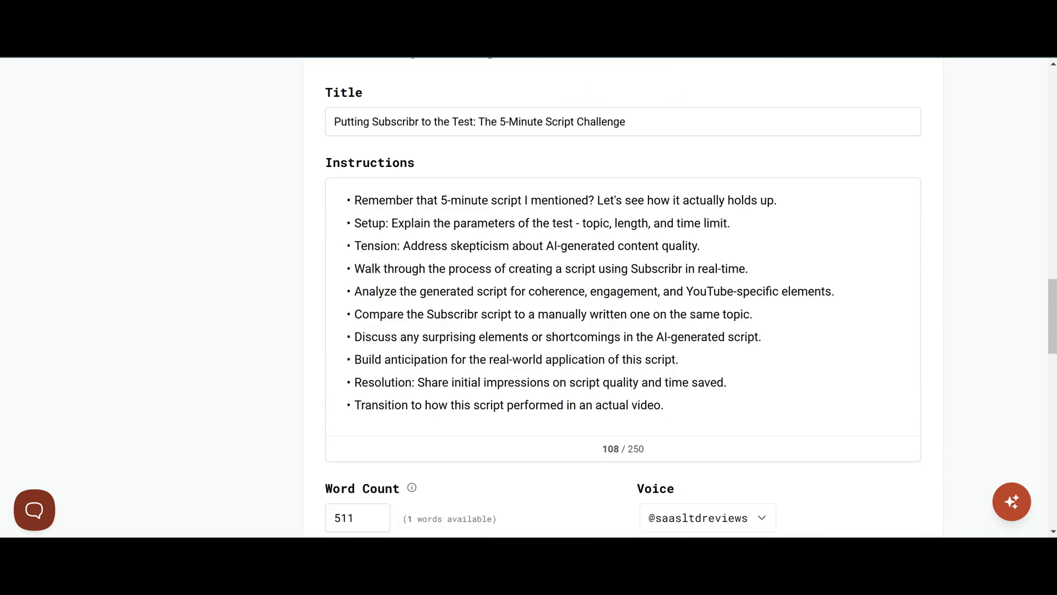
pyautogui.scroll(3, 622, 297)
pyautogui.scroll(-3, 622, 297)
pyautogui.scroll(-3, 622, 298)
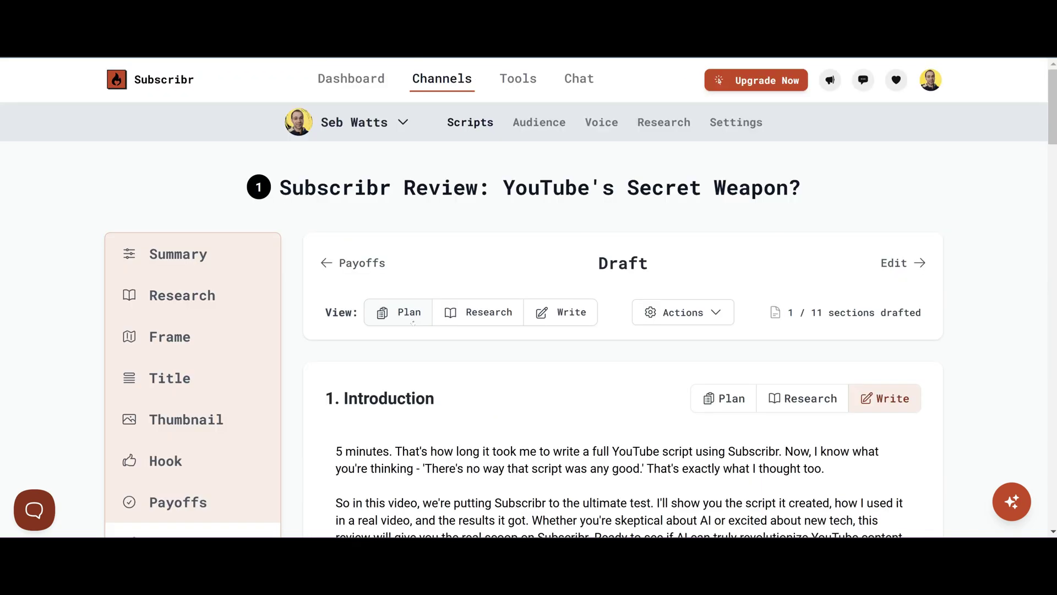
# Show the Plan view for all sections, look through the instructions, and switch all sections to the Write view
pyautogui.click(419, 315)
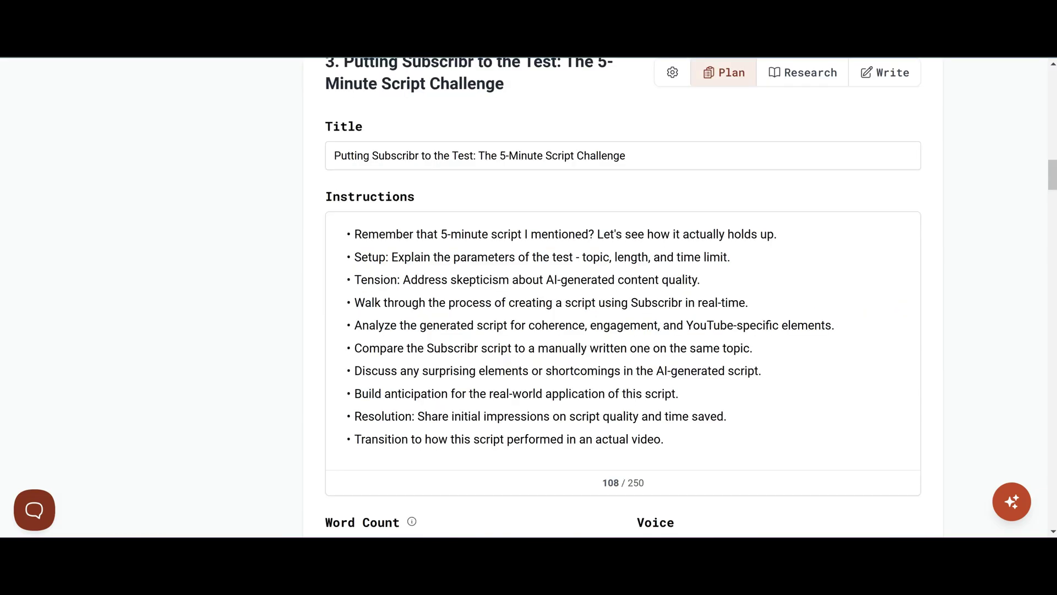
pyautogui.scroll(-5, 622, 297)
pyautogui.scroll(6, 622, 297)
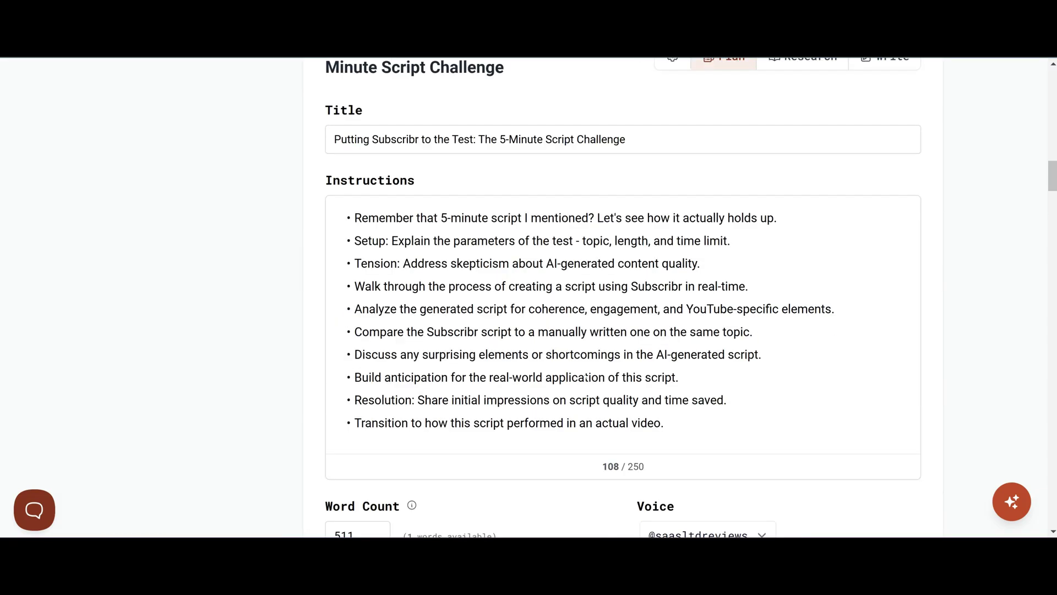
pyautogui.scroll(15, 622, 297)
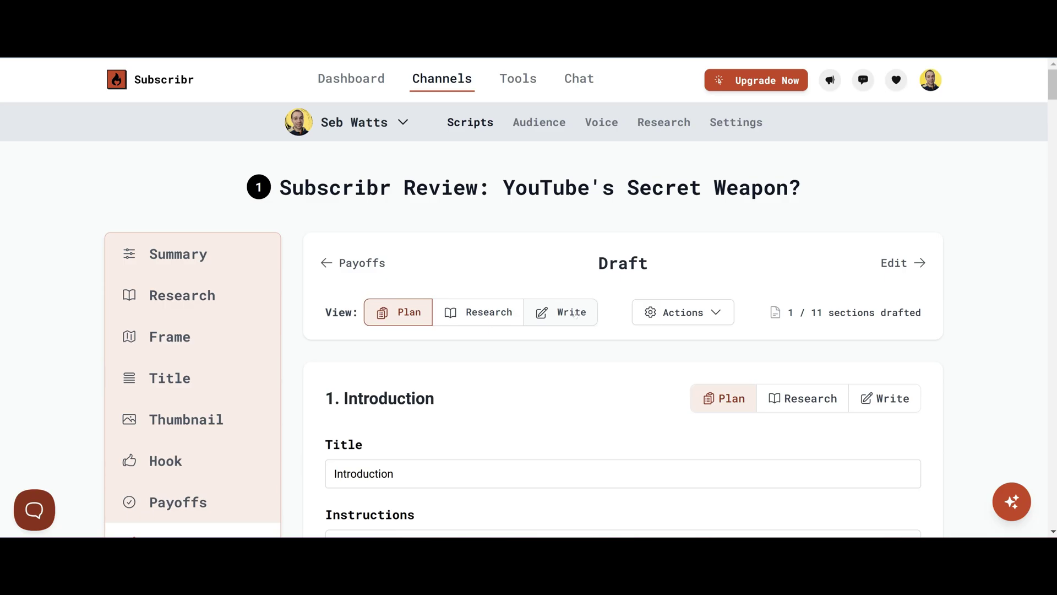
pyautogui.click(560, 313)
pyautogui.scroll(-3, 622, 298)
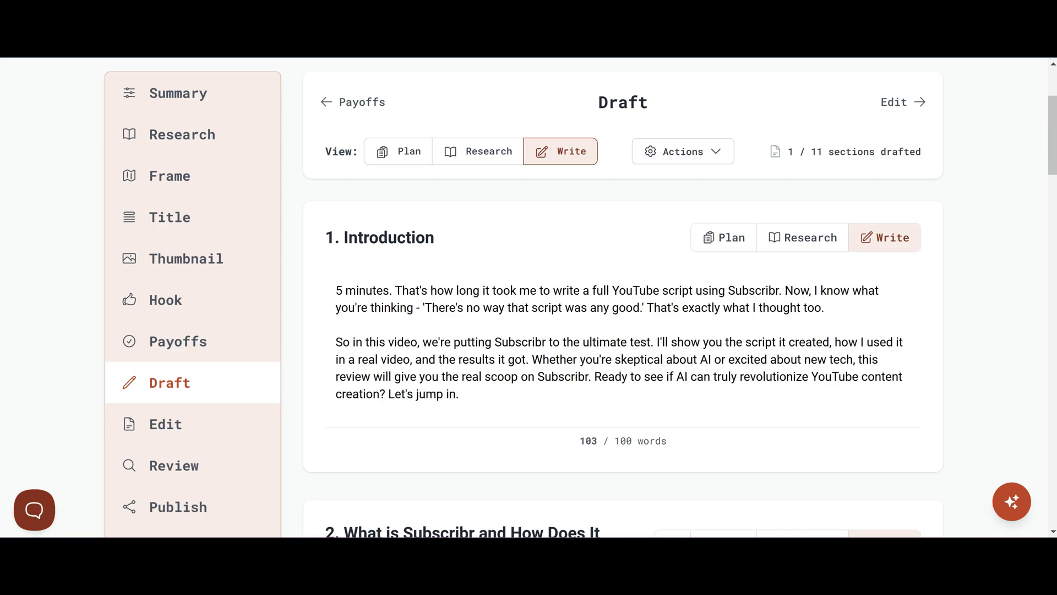
# Review the available draft actions and the unwritten sections, and generate the full draft of the script
pyautogui.click(683, 151)
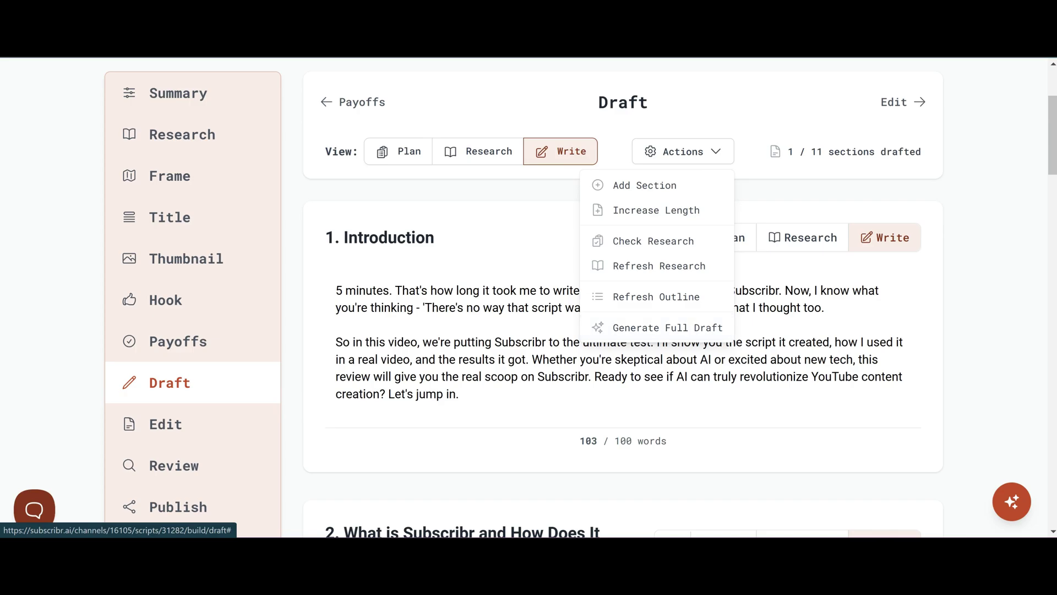
pyautogui.click(904, 394)
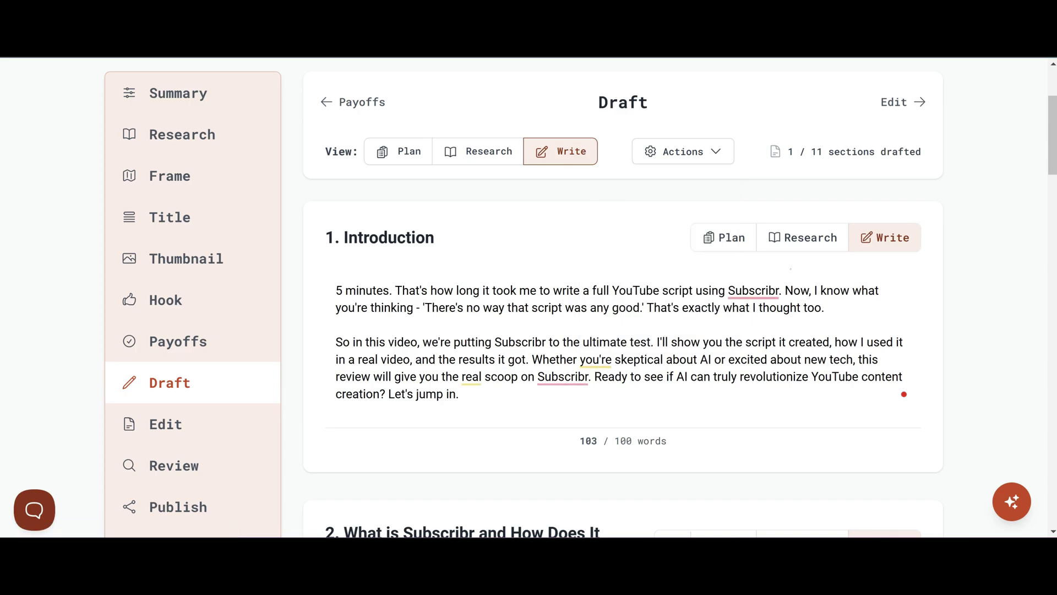
pyautogui.scroll(-20, 533, 243)
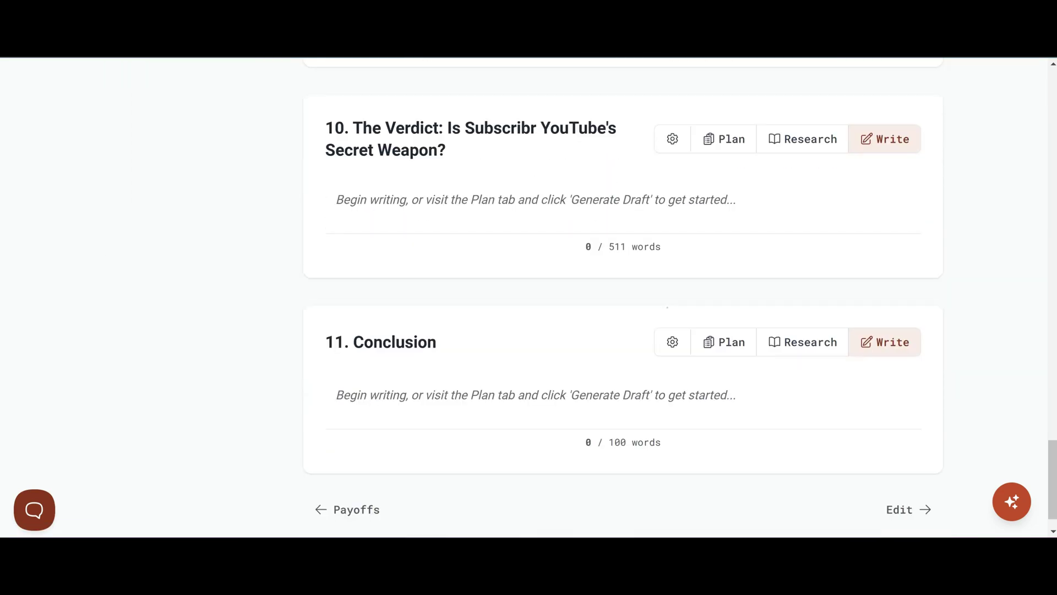
pyautogui.scroll(20, 671, 312)
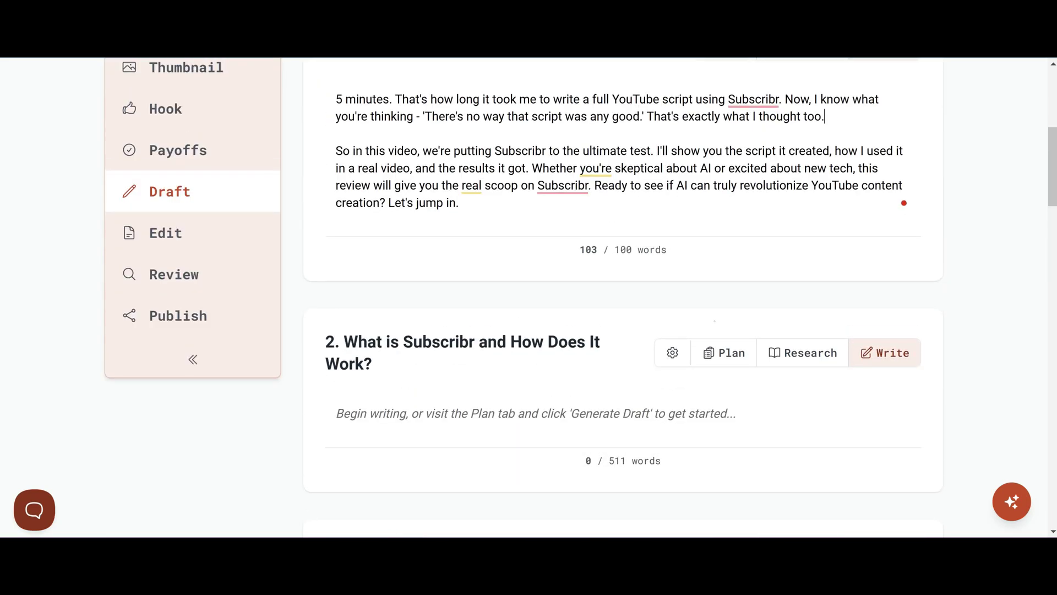
pyautogui.click(719, 314)
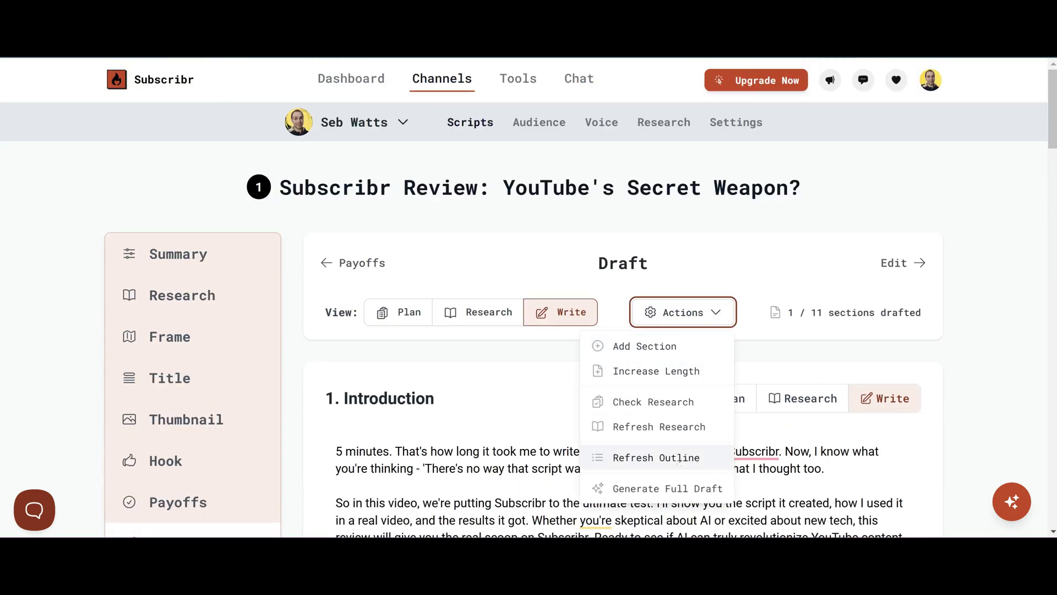
pyautogui.click(687, 489)
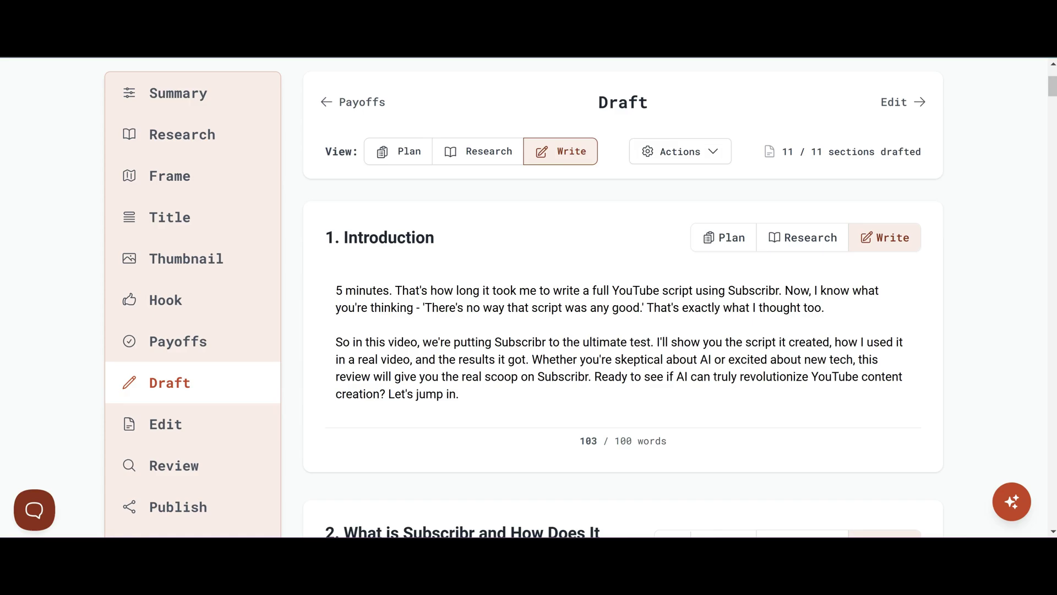
# Look through the generated full draft across its sections and return to read the explanation of how Subscribr works
pyautogui.scroll(-20, 623, 297)
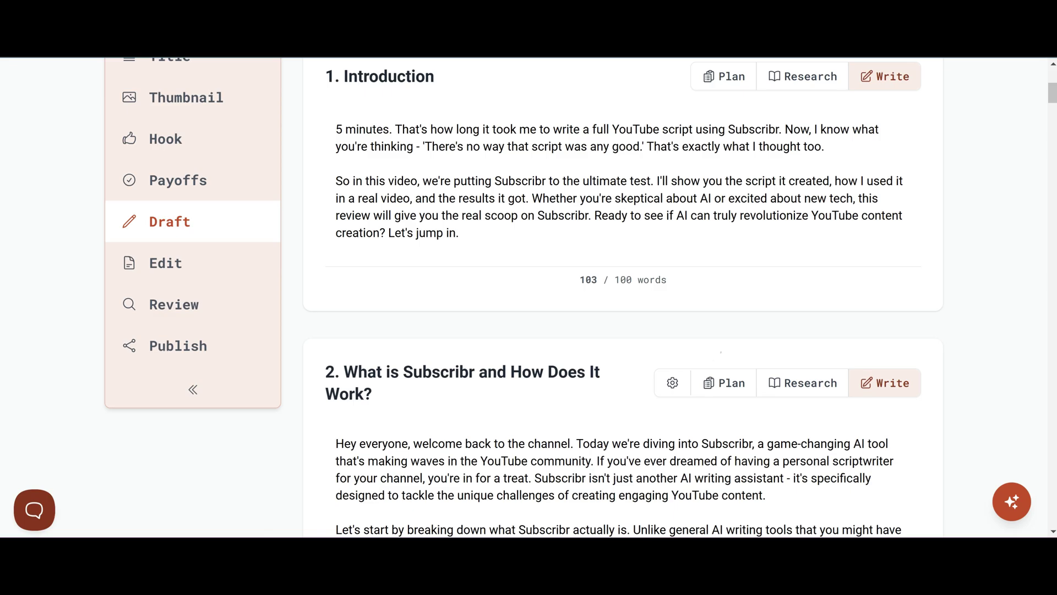
pyautogui.scroll(-20, 622, 297)
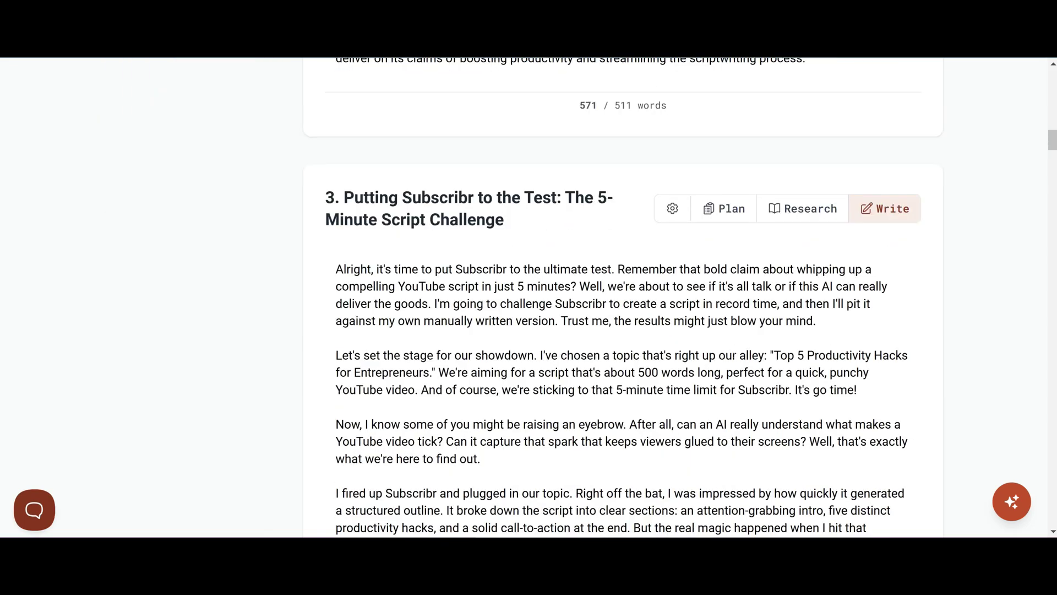
pyautogui.scroll(-20, 623, 298)
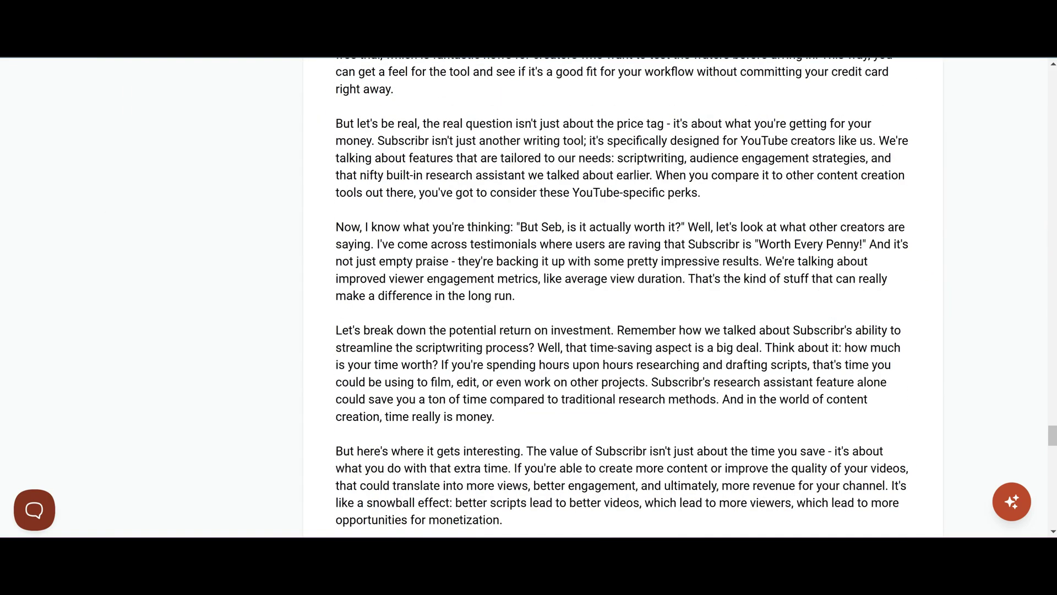
pyautogui.scroll(20, 623, 298)
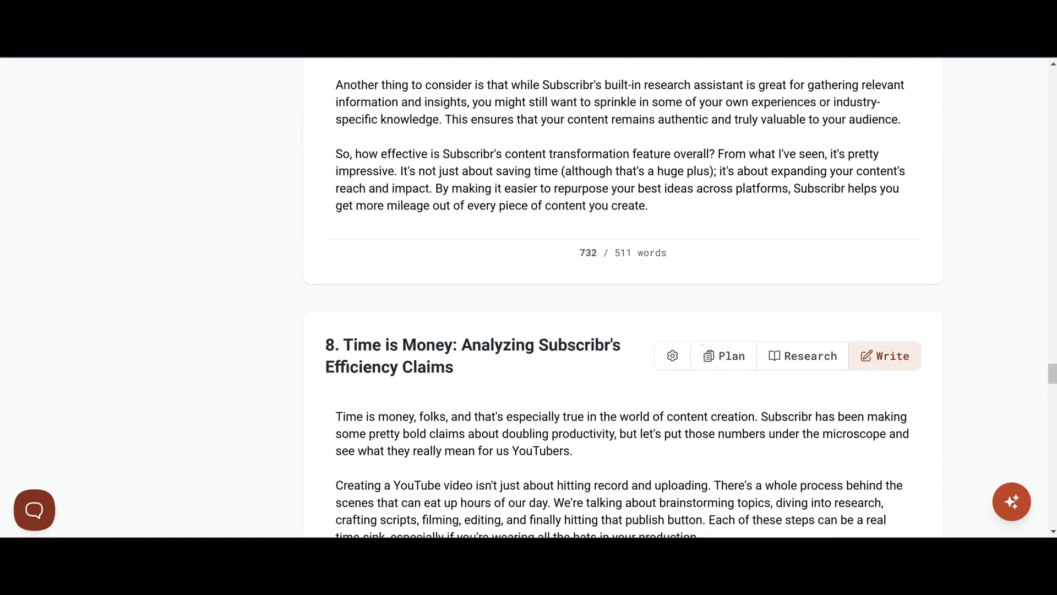
pyautogui.scroll(20, 623, 298)
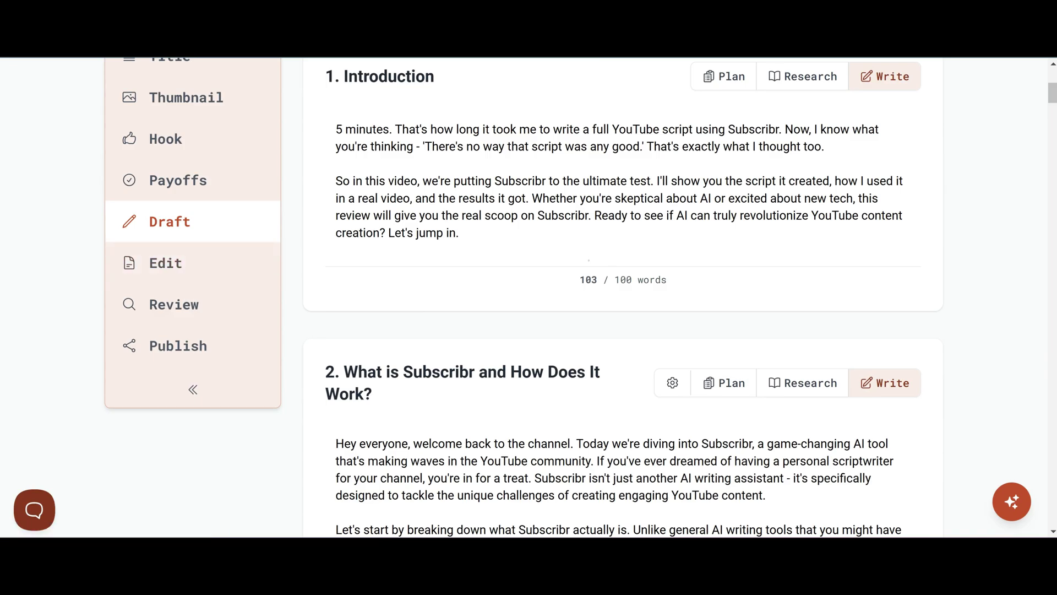
pyautogui.scroll(-8, 623, 297)
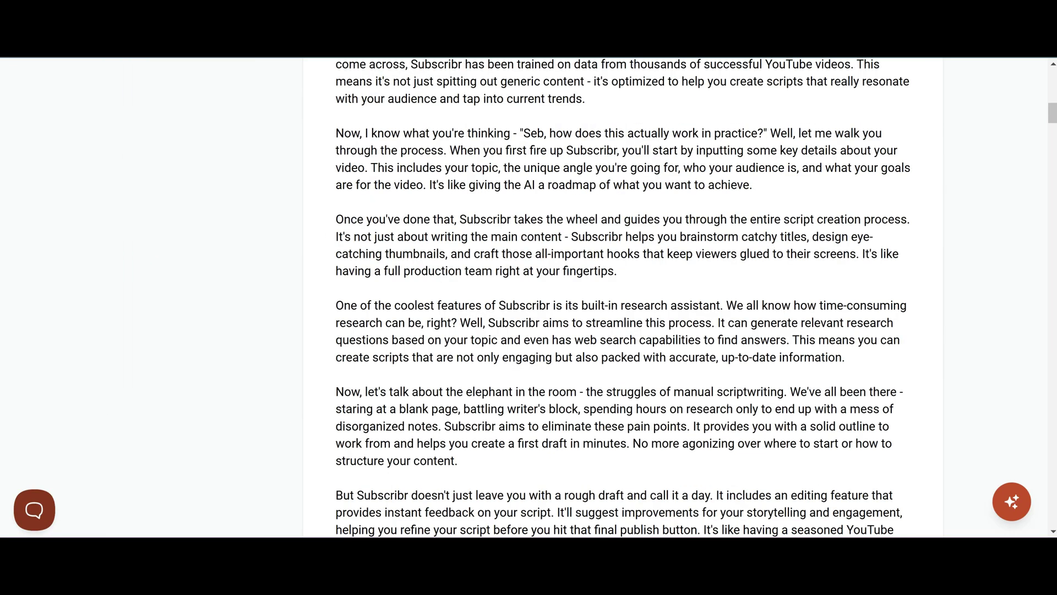
# Read through the generated draft from the Introduction to section 6 on suitability for different creator types
pyautogui.scroll(3, 623, 297)
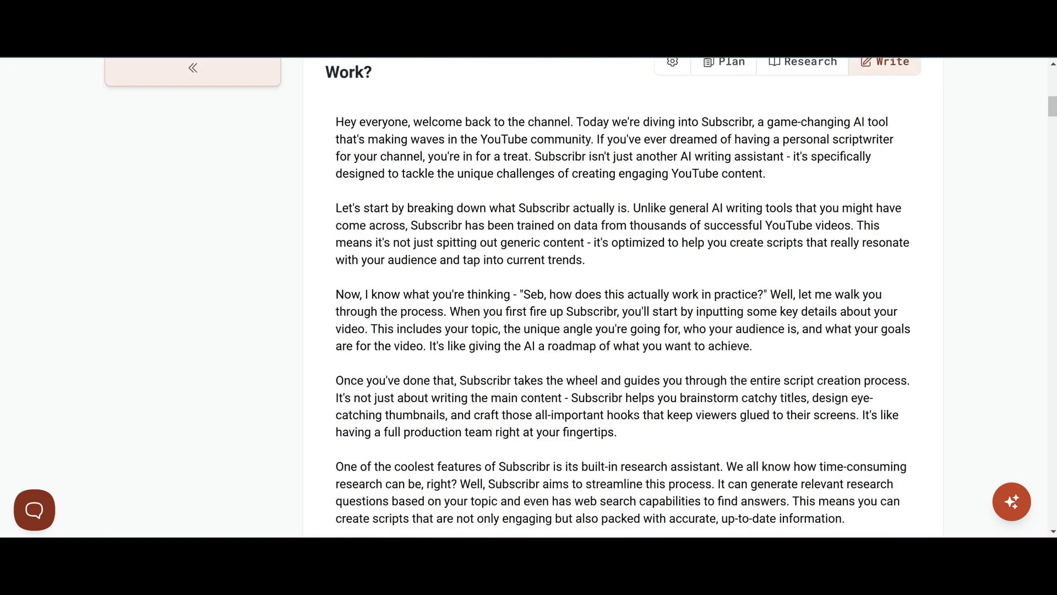
pyautogui.scroll(3, 622, 297)
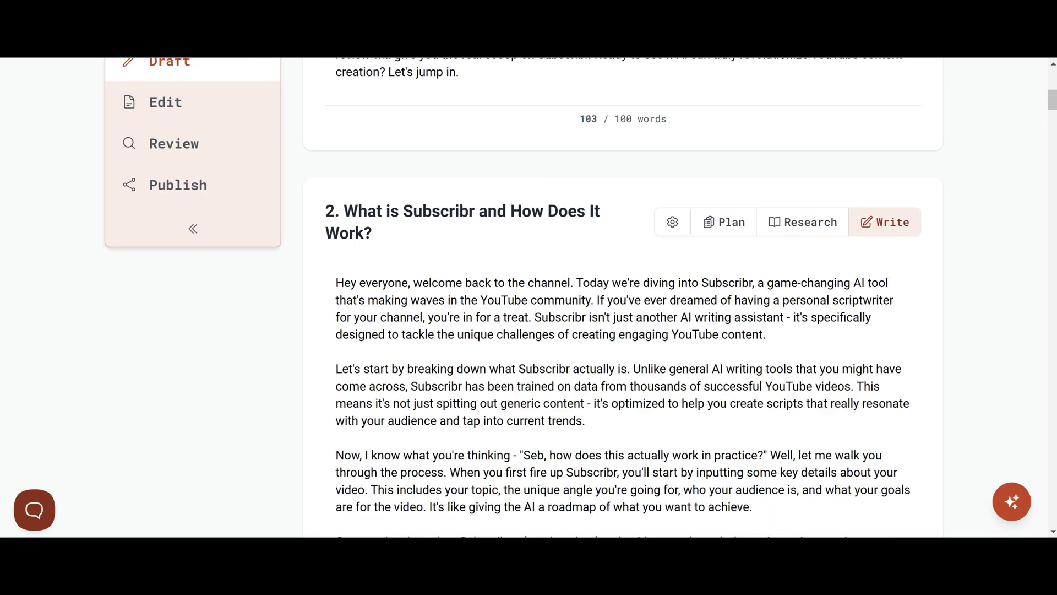
pyautogui.scroll(9, 622, 298)
pyautogui.scroll(-3, 623, 298)
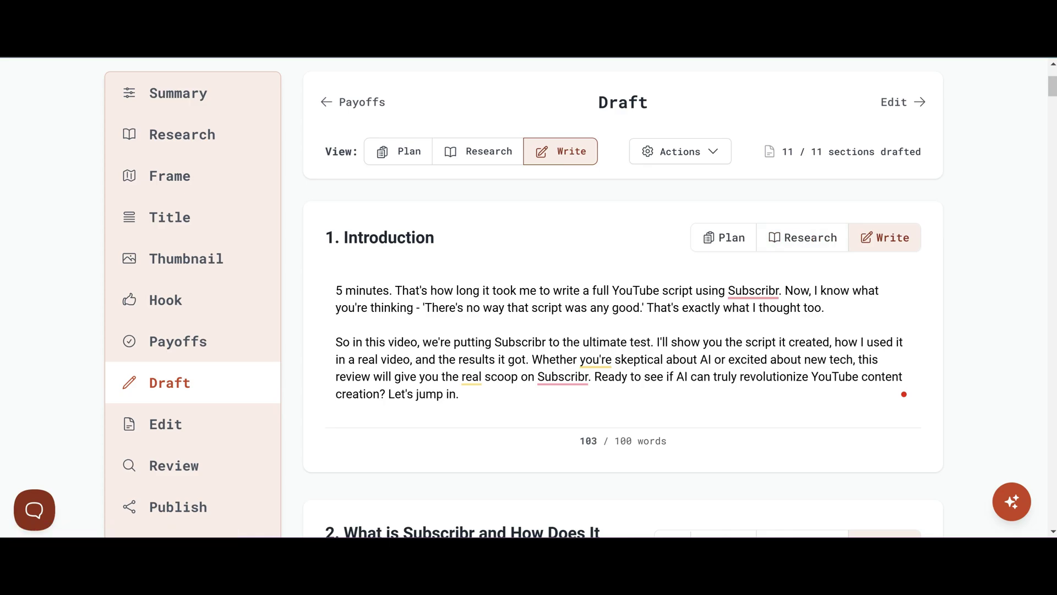
pyautogui.scroll(-20, 622, 297)
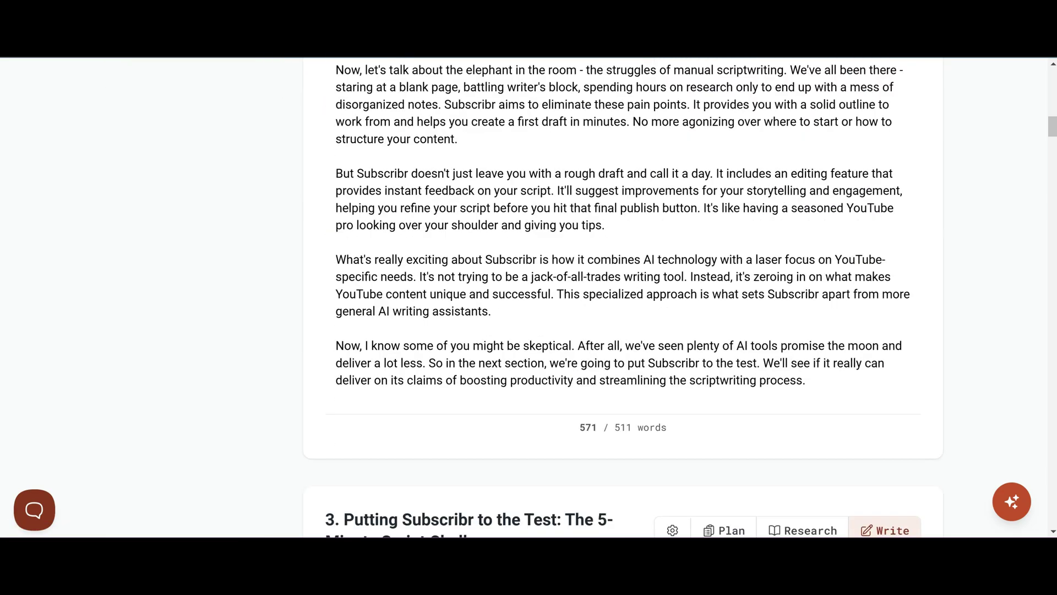
pyautogui.scroll(-3, 622, 298)
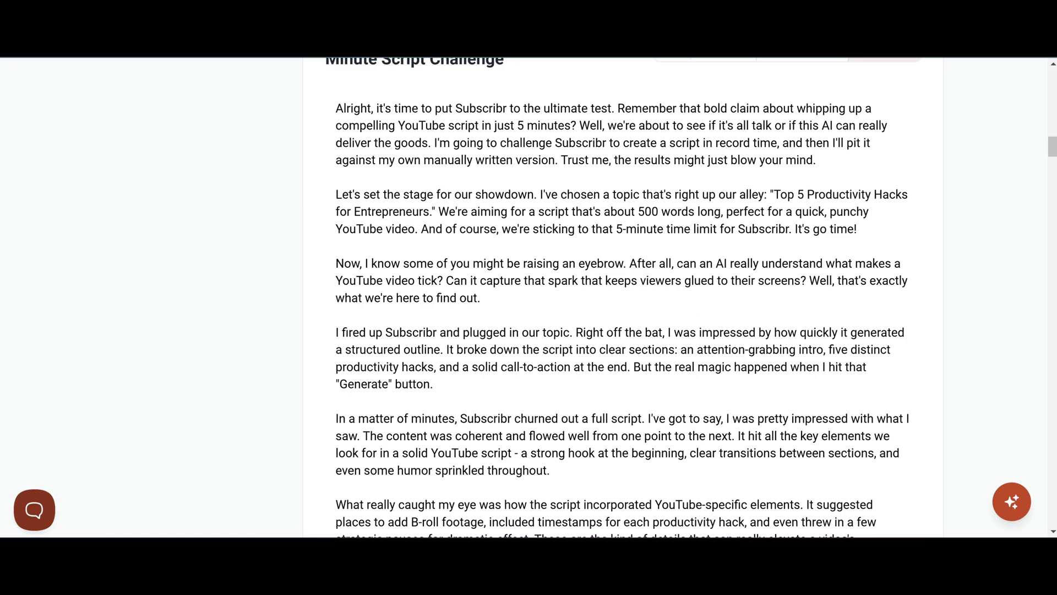
pyautogui.scroll(-15, 622, 297)
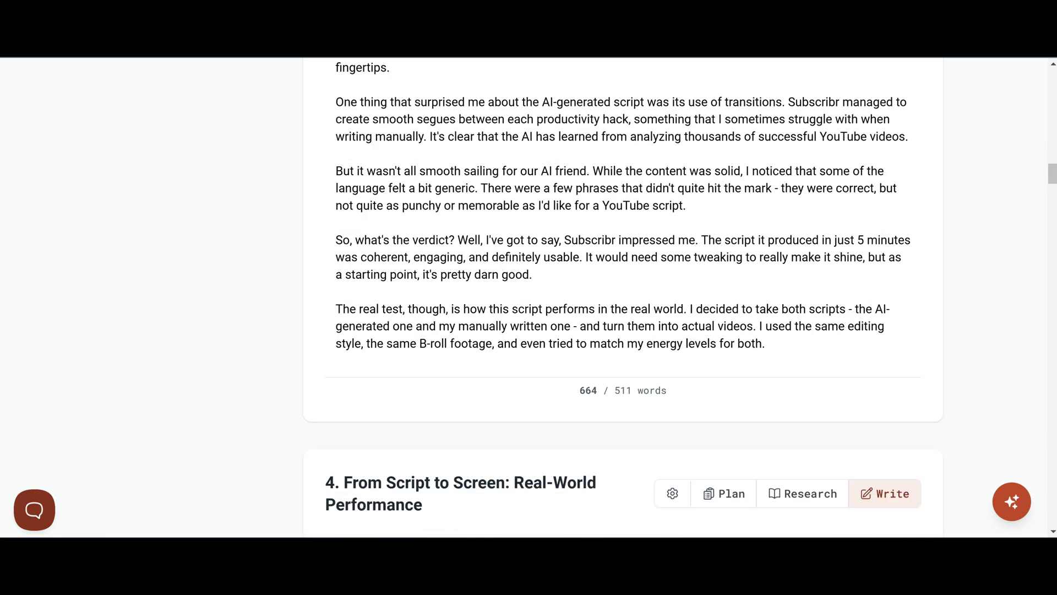
pyautogui.scroll(-3, 659, 346)
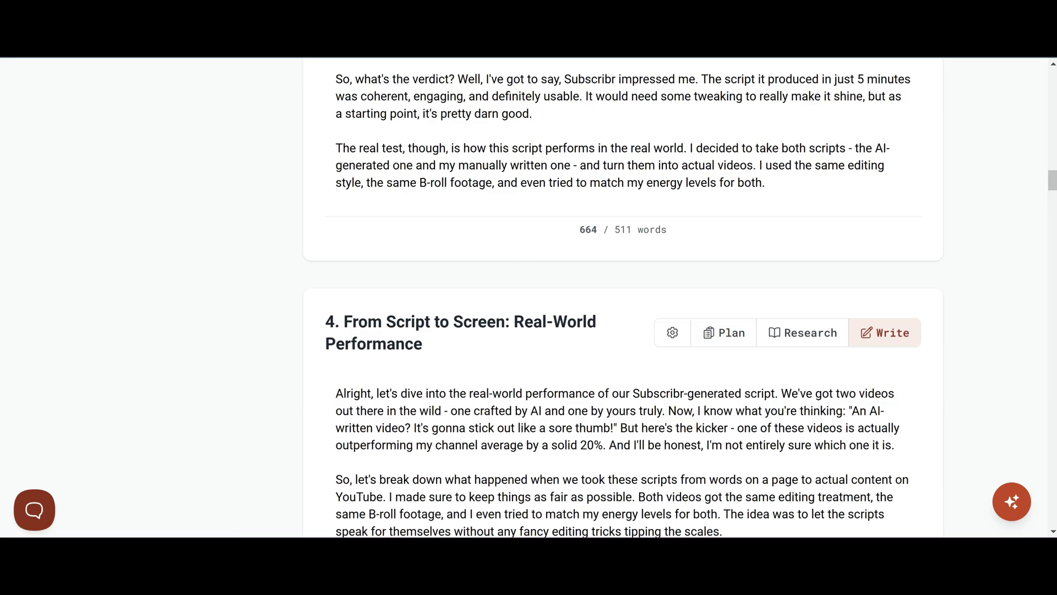
pyautogui.scroll(-6, 622, 298)
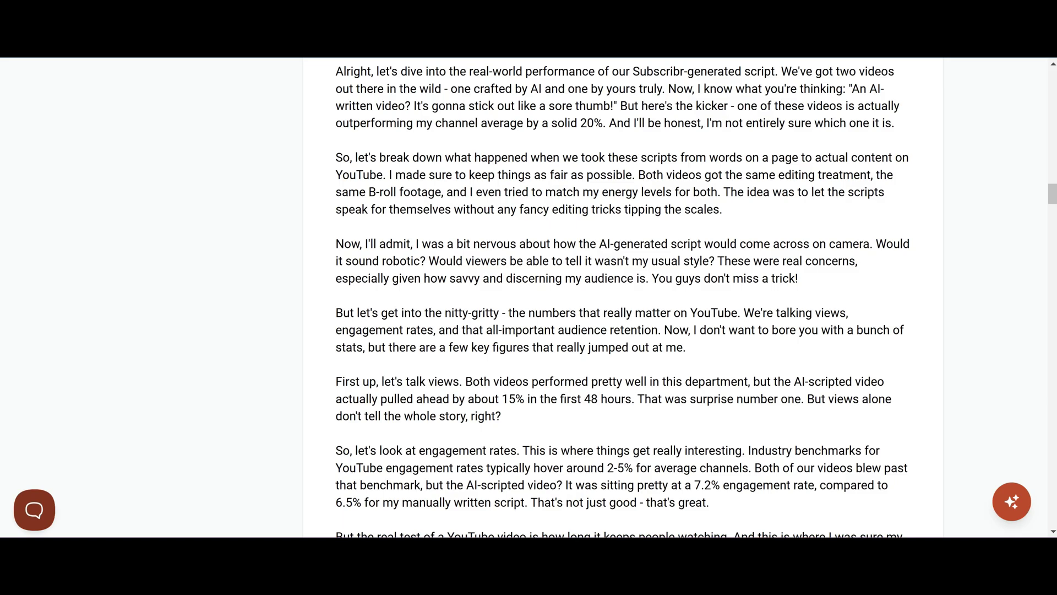
pyautogui.scroll(-10, 622, 298)
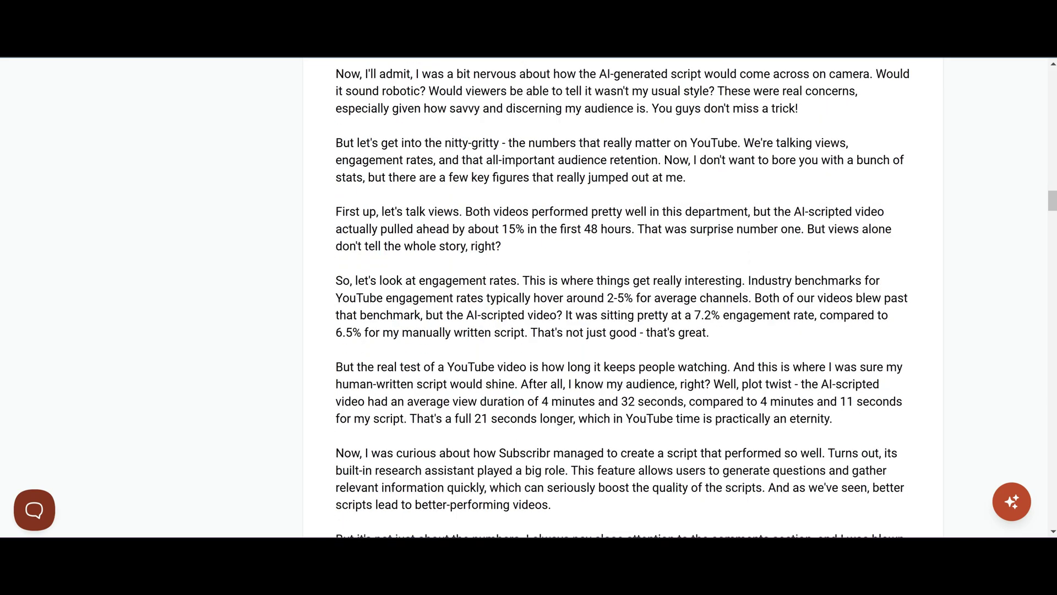
pyautogui.scroll(-9, 622, 297)
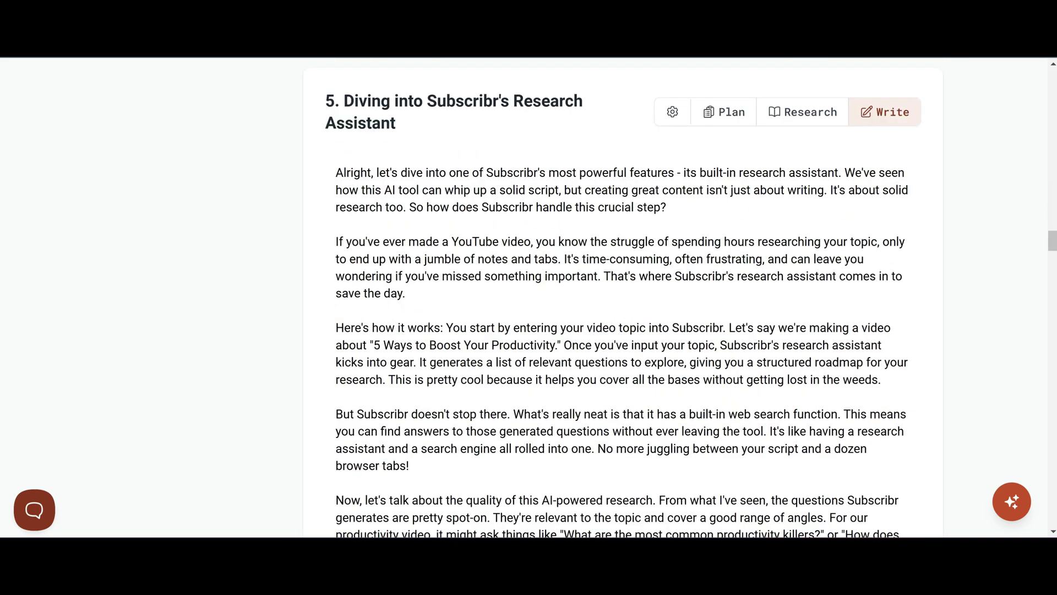
pyautogui.scroll(-12, 622, 298)
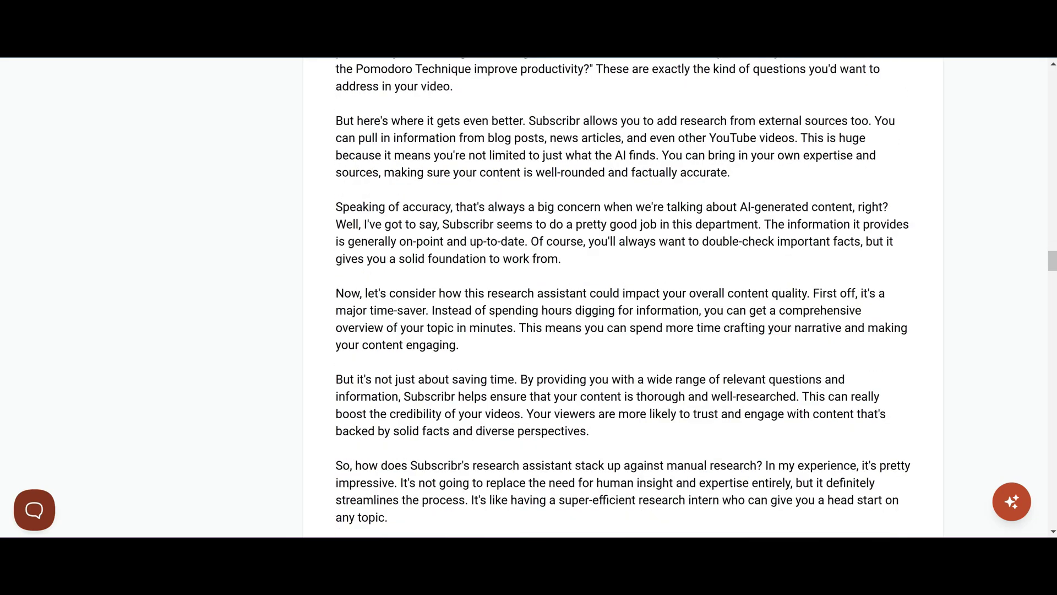
pyautogui.scroll(-6, 622, 298)
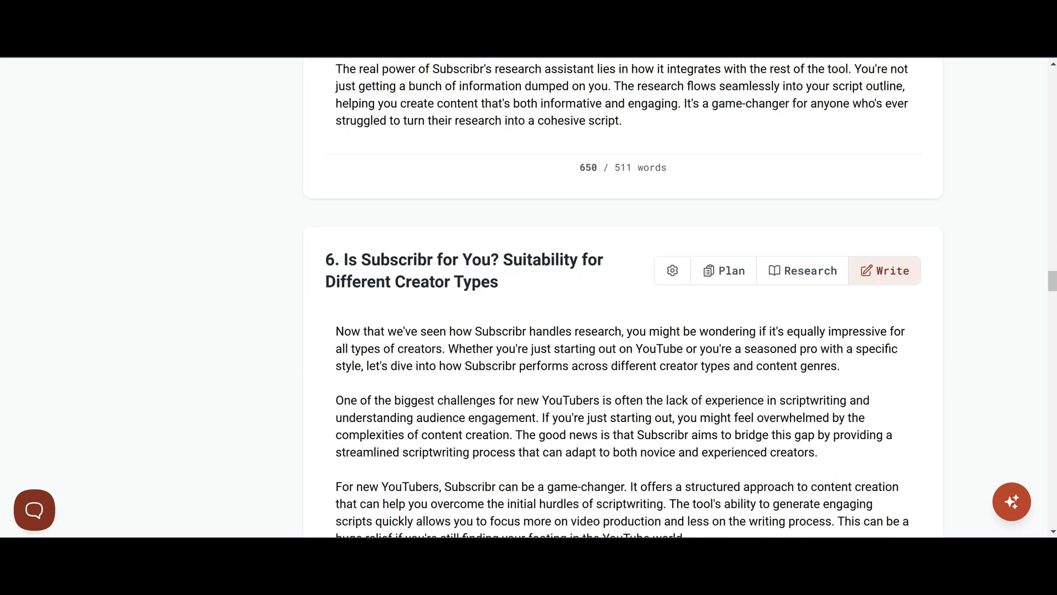
# Show the move and delete options of section 6, "Is Subscribr for You? Suitability for Different Creator Types", and go on to the Edit stage
pyautogui.click(673, 263)
pyautogui.click(508, 417)
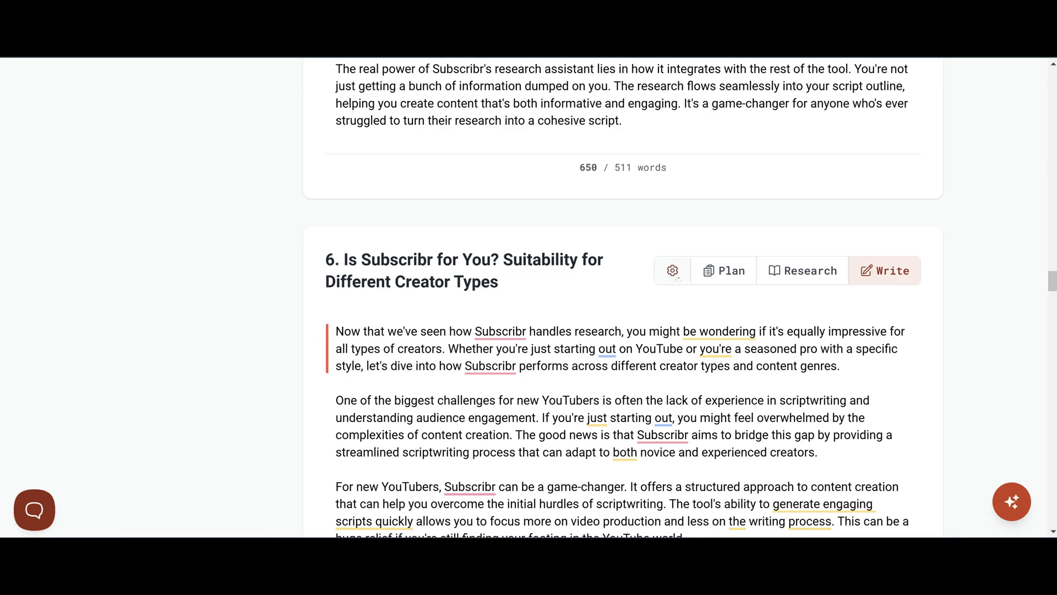
pyautogui.click(673, 271)
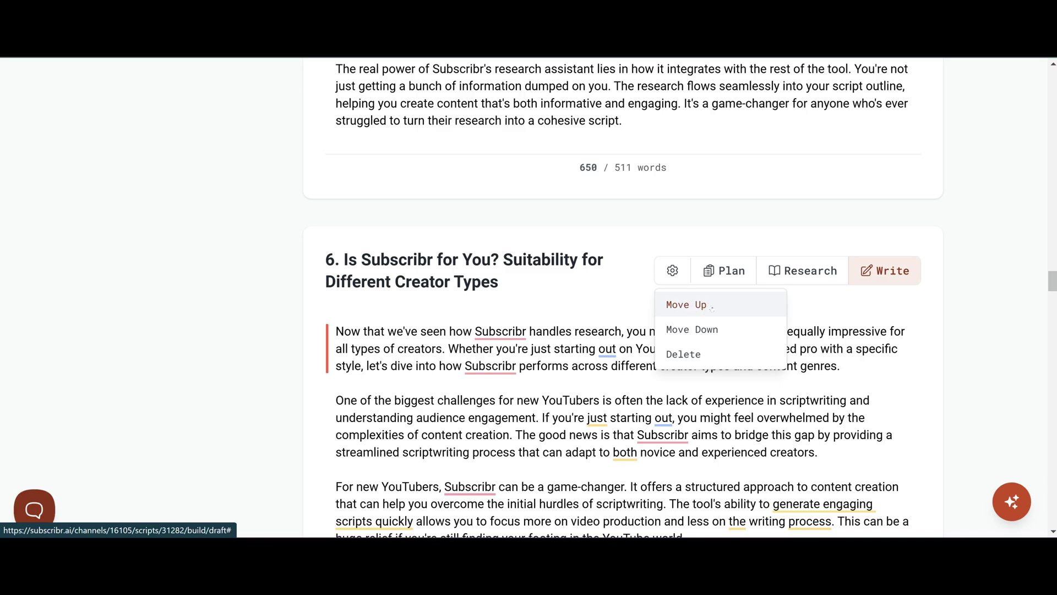
pyautogui.moveTo(336, 400); pyautogui.dragTo(601, 400)
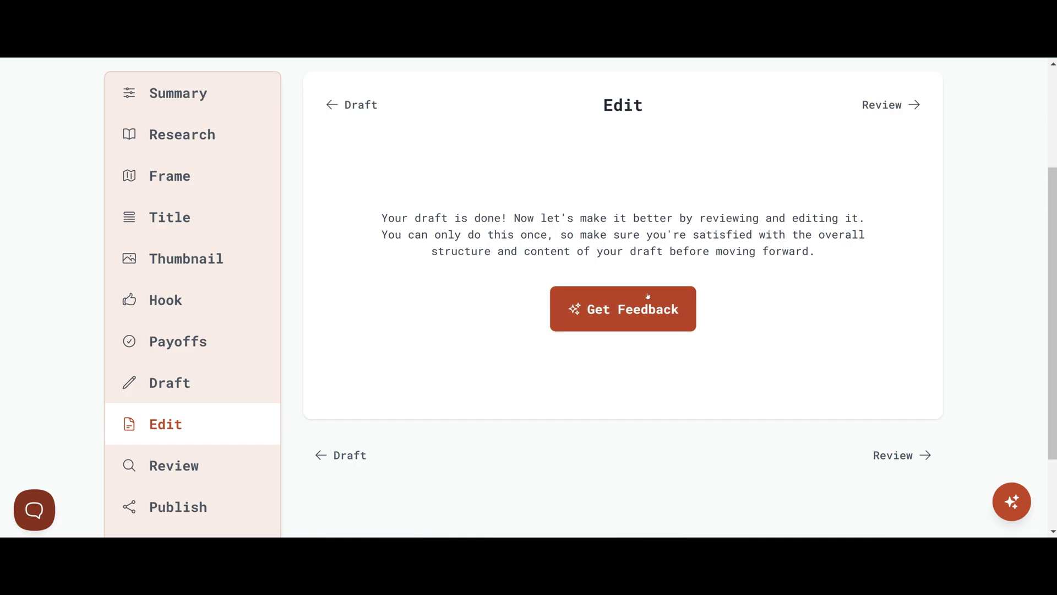
# Get AI feedback on the finished draft and read the overall suggestions and those for the Introduction
pyautogui.click(648, 329)
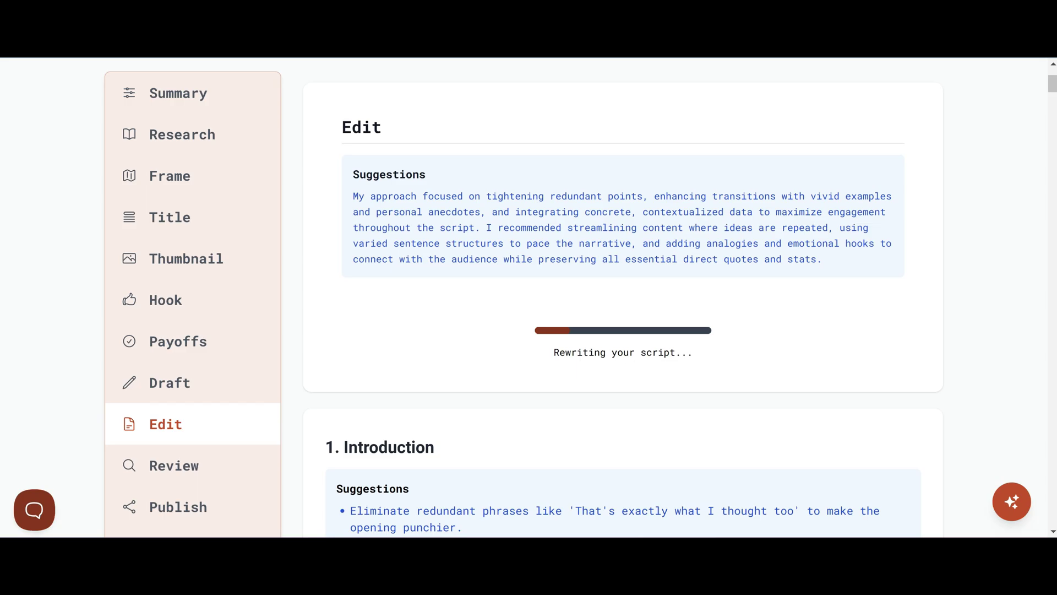
pyautogui.scroll(-6, 623, 297)
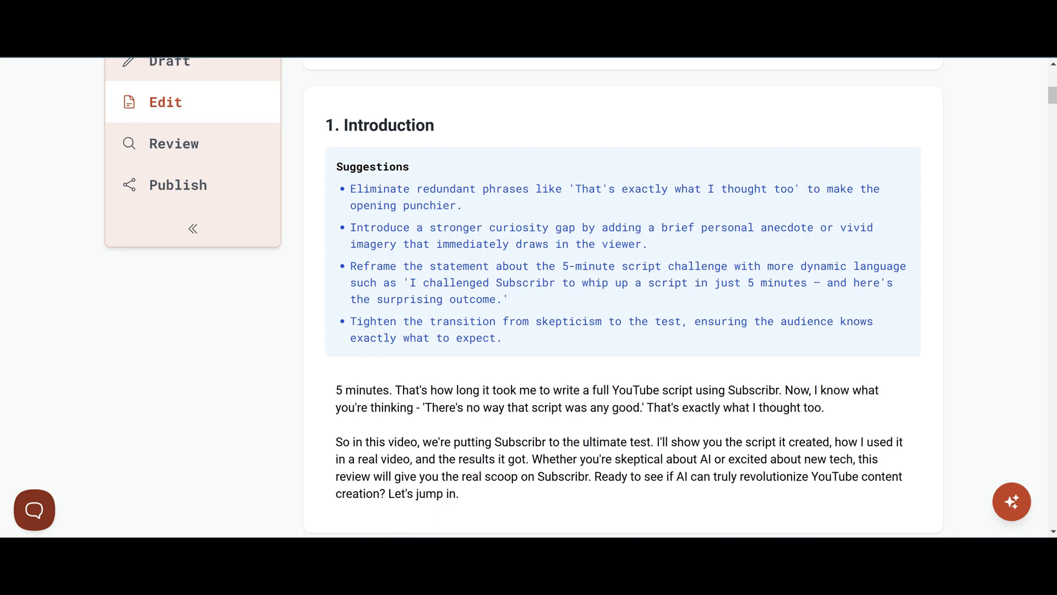
pyautogui.scroll(-18, 623, 297)
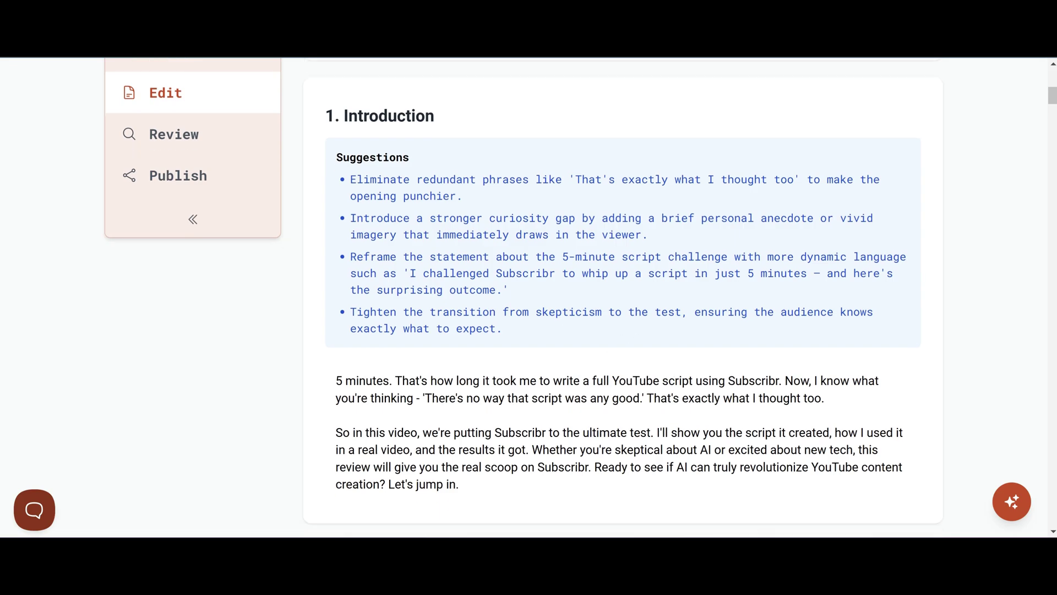
pyautogui.scroll(-11, 622, 297)
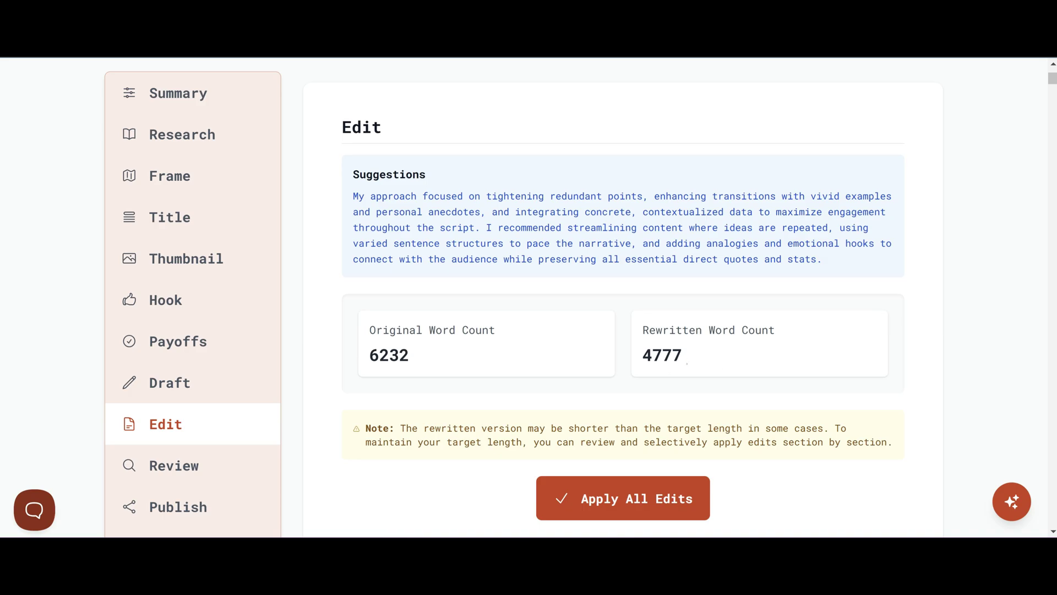
# Compare the original and rewritten text of the Introduction and accept the rewritten version
pyautogui.scroll(-5, 622, 298)
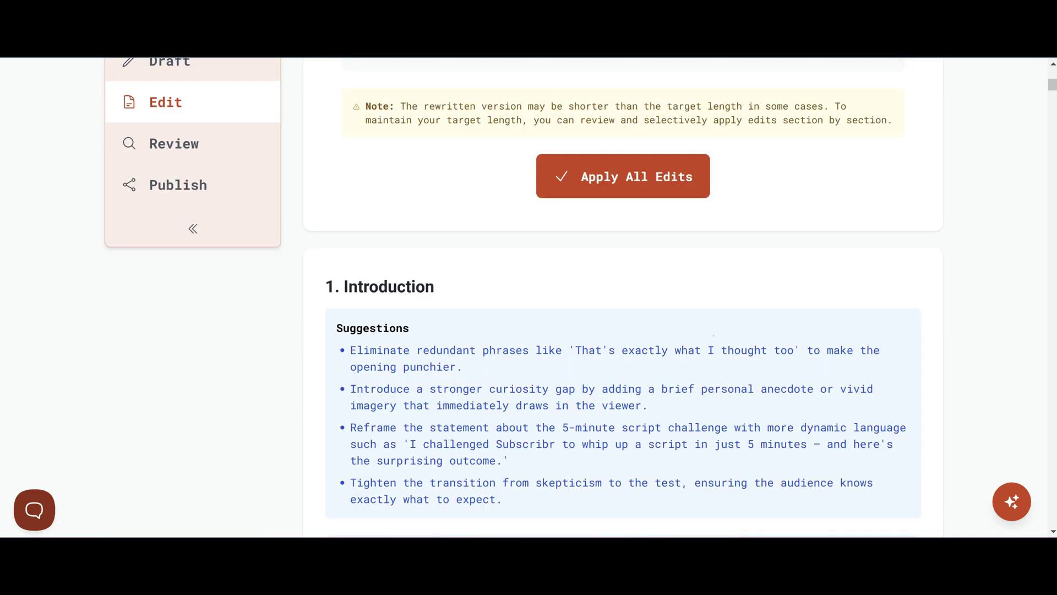
pyautogui.scroll(-5, 714, 335)
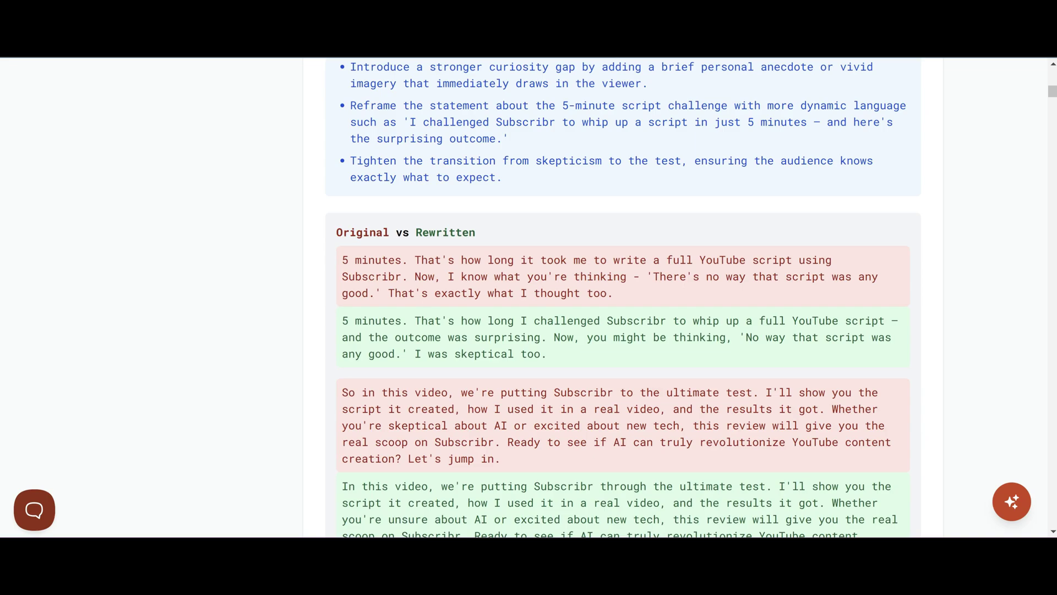
pyautogui.scroll(-3, 622, 298)
pyautogui.scroll(3, 622, 297)
pyautogui.scroll(-3, 622, 297)
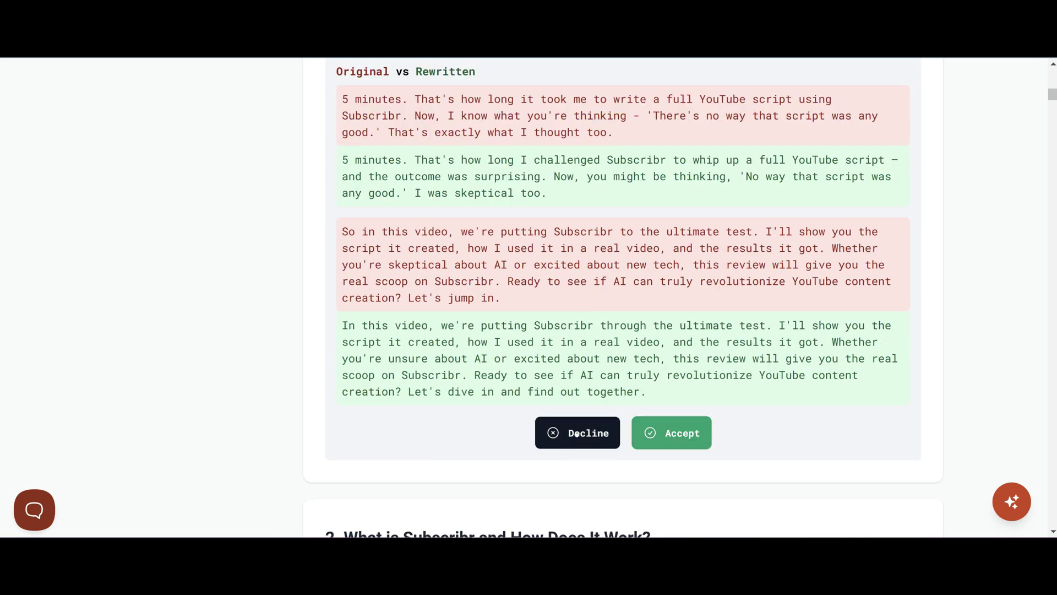
pyautogui.click(682, 437)
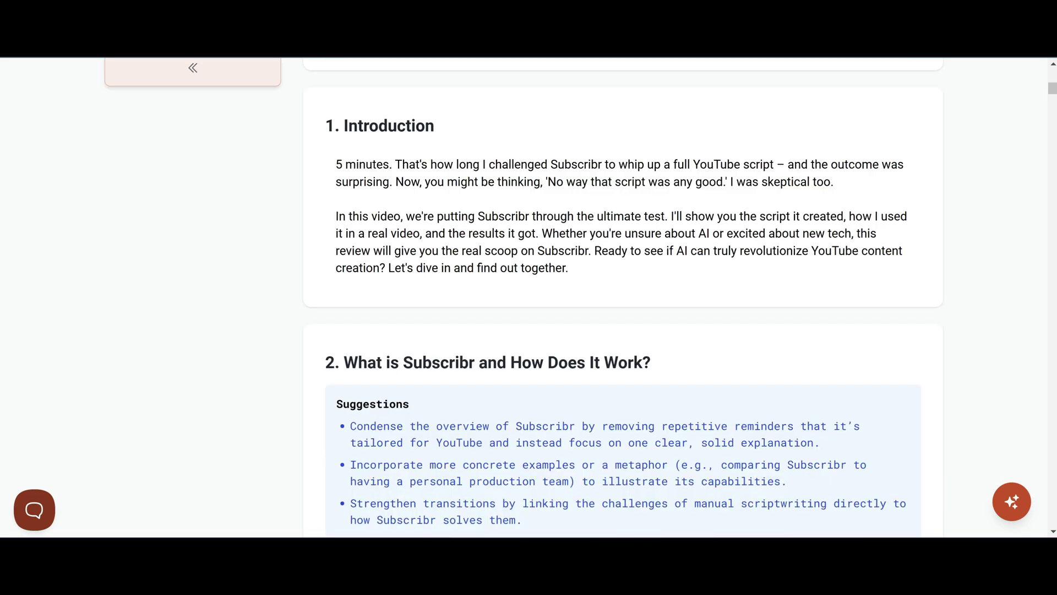
# Accept the rewrite of "What is Subscribr and How Does It Work?" and look through the suggested edits of the following sections
pyautogui.scroll(-15, 623, 298)
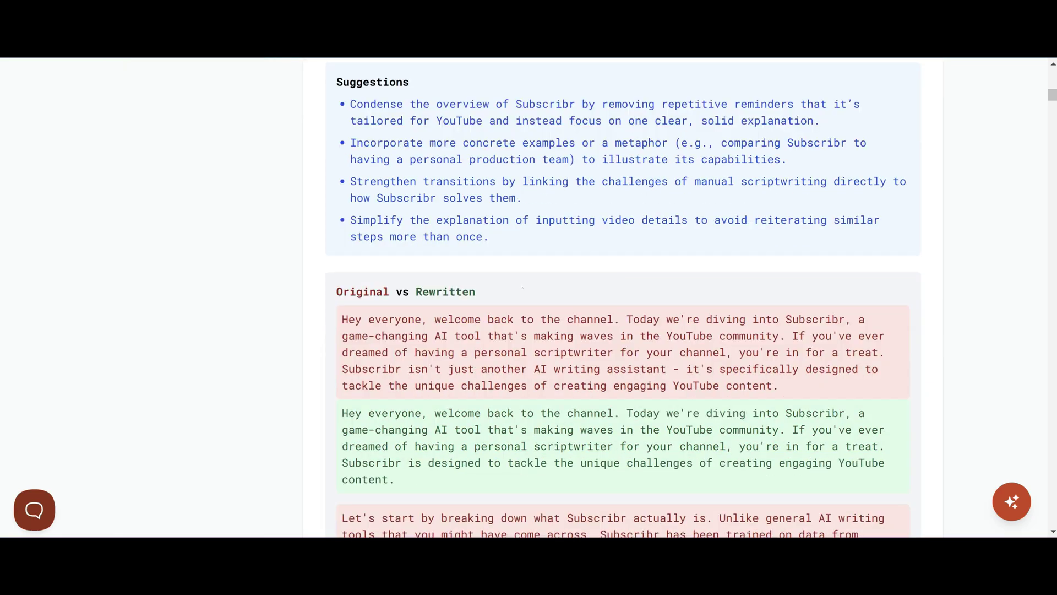
pyautogui.scroll(-15, 623, 297)
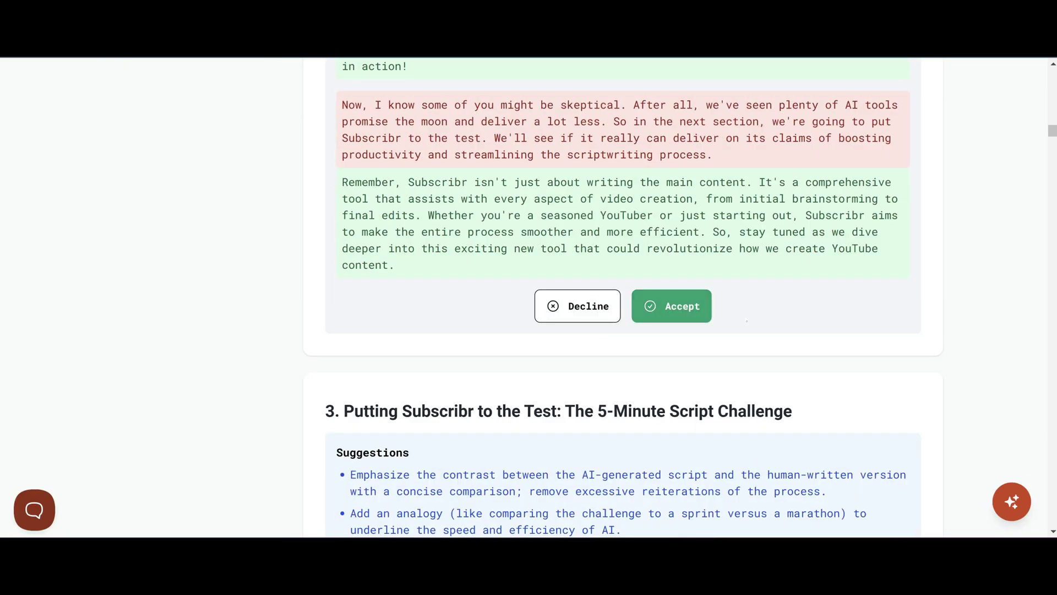
pyautogui.click(682, 313)
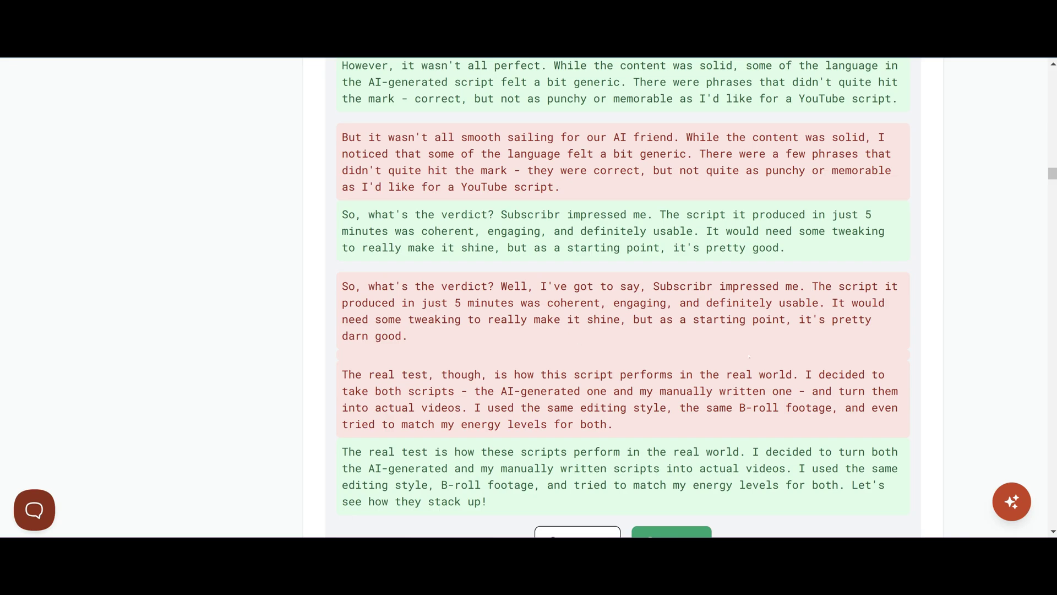
pyautogui.scroll(-10, 623, 297)
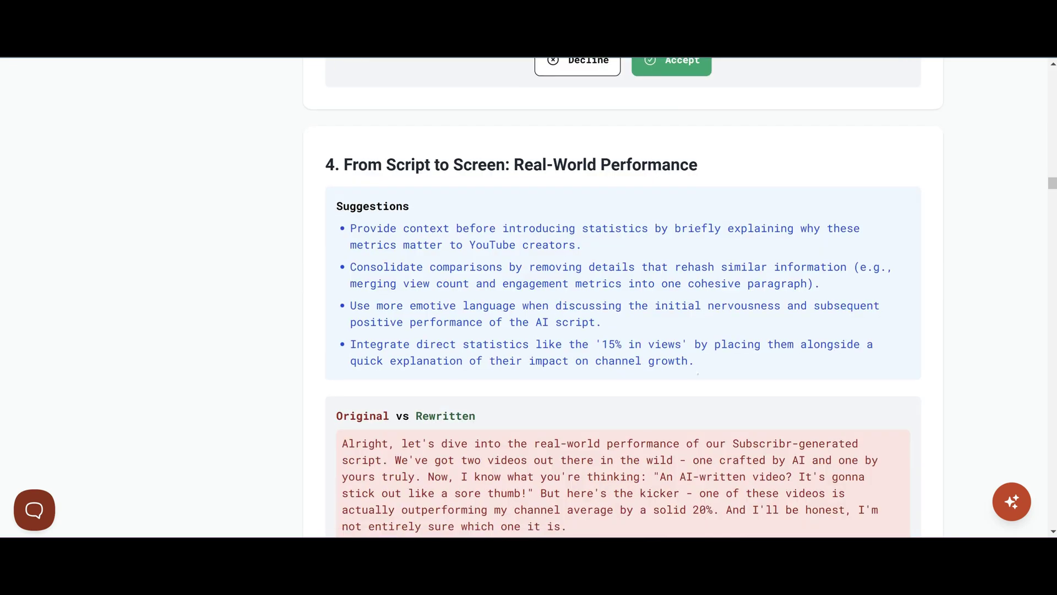
pyautogui.scroll(-5, 623, 297)
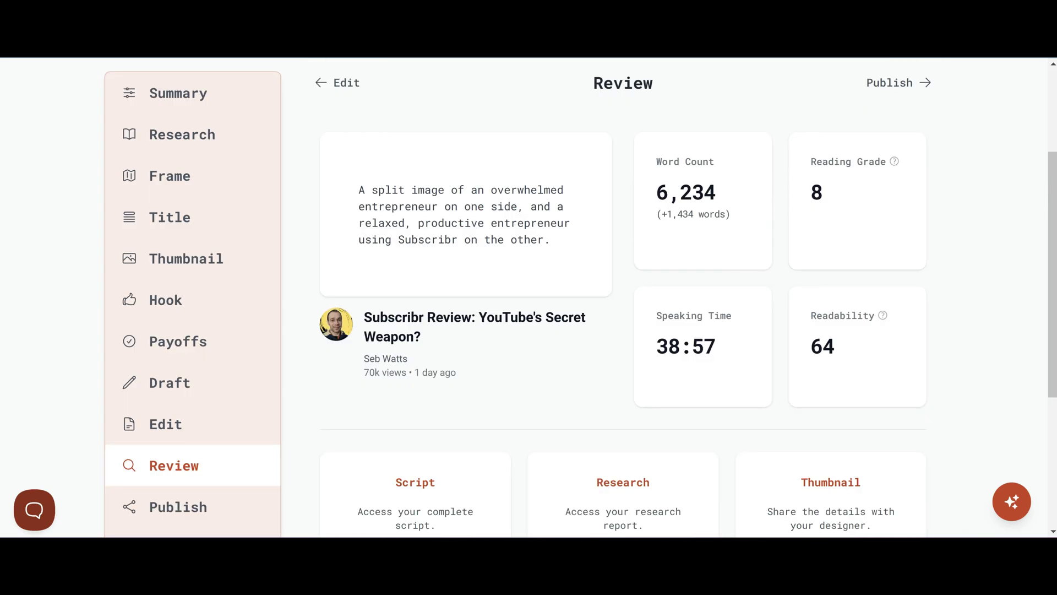
# Examine the script statistics in the Review stage, including the explanations of Reading Grade and Readability
pyautogui.scroll(3, 623, 297)
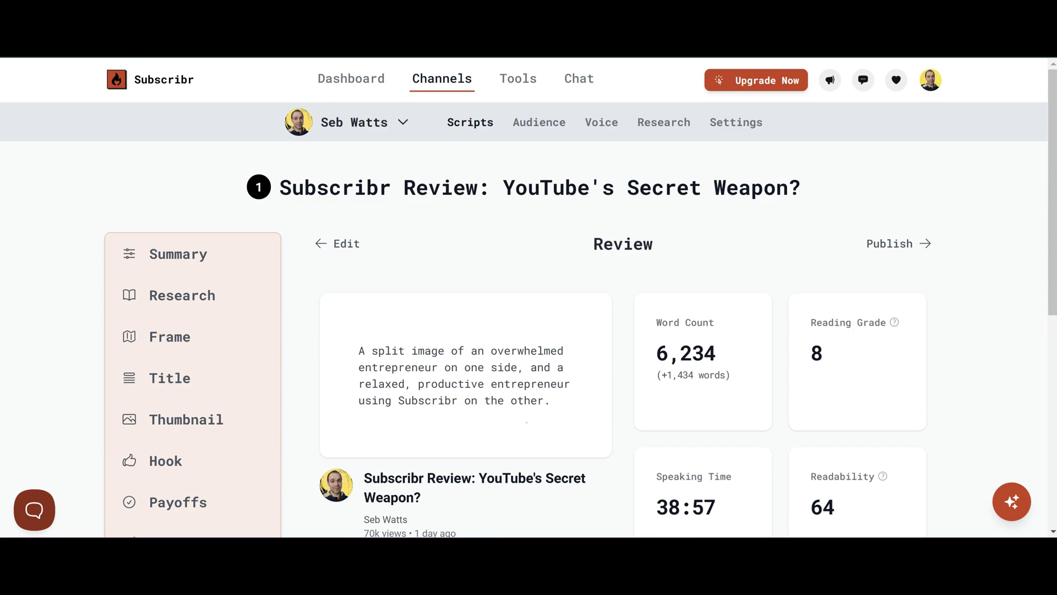
pyautogui.moveTo(894, 322)
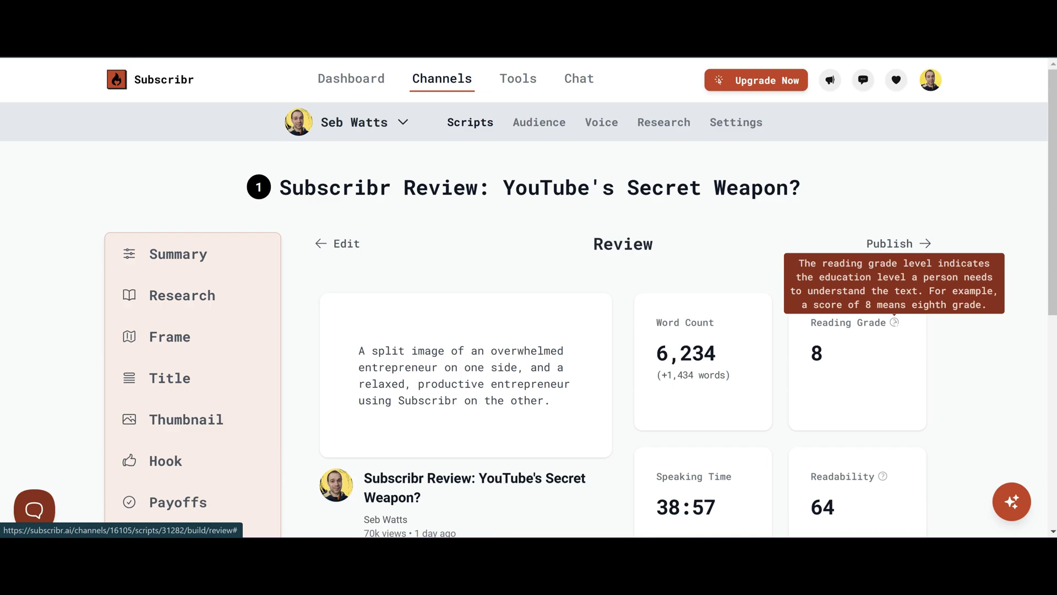
pyautogui.scroll(-3, 894, 323)
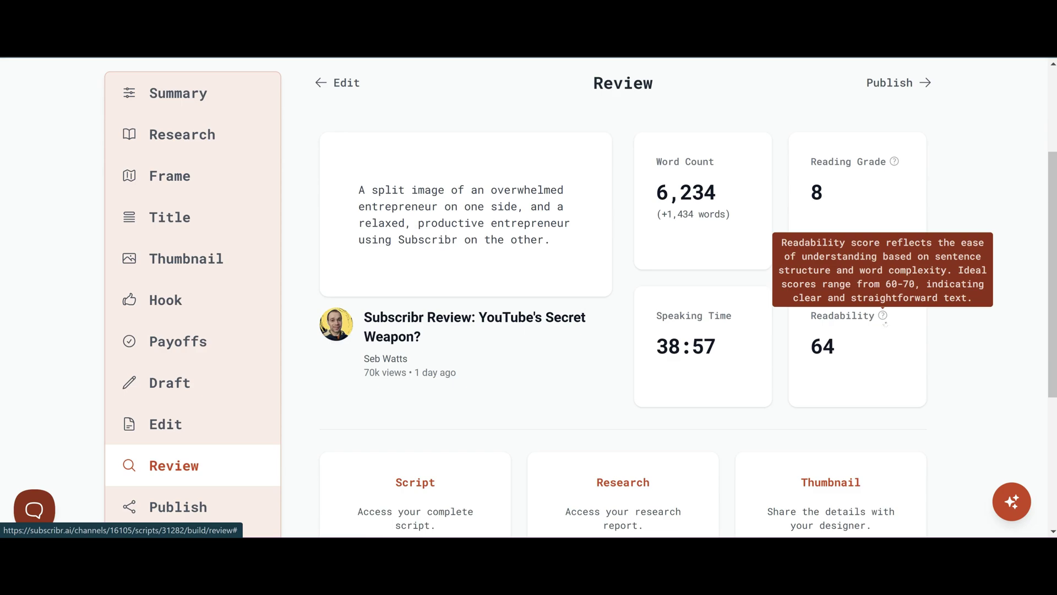
# Check the script, research and thumbnail sharing options, view the thumbnail brief, and continue to the Publish stage
pyautogui.scroll(-5, 622, 297)
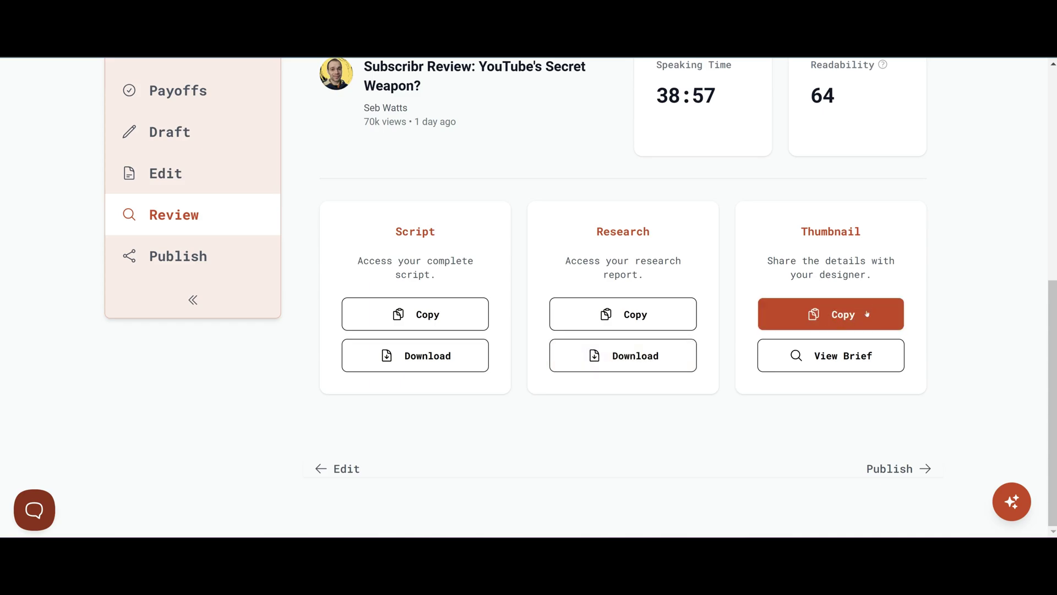
pyautogui.click(806, 356)
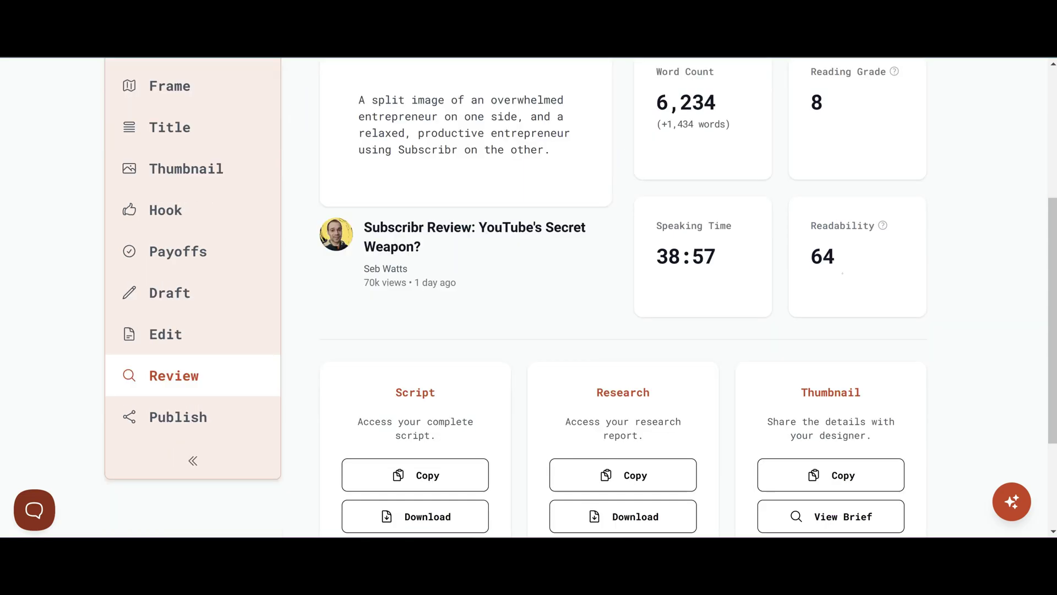
pyautogui.scroll(3, 267, 290)
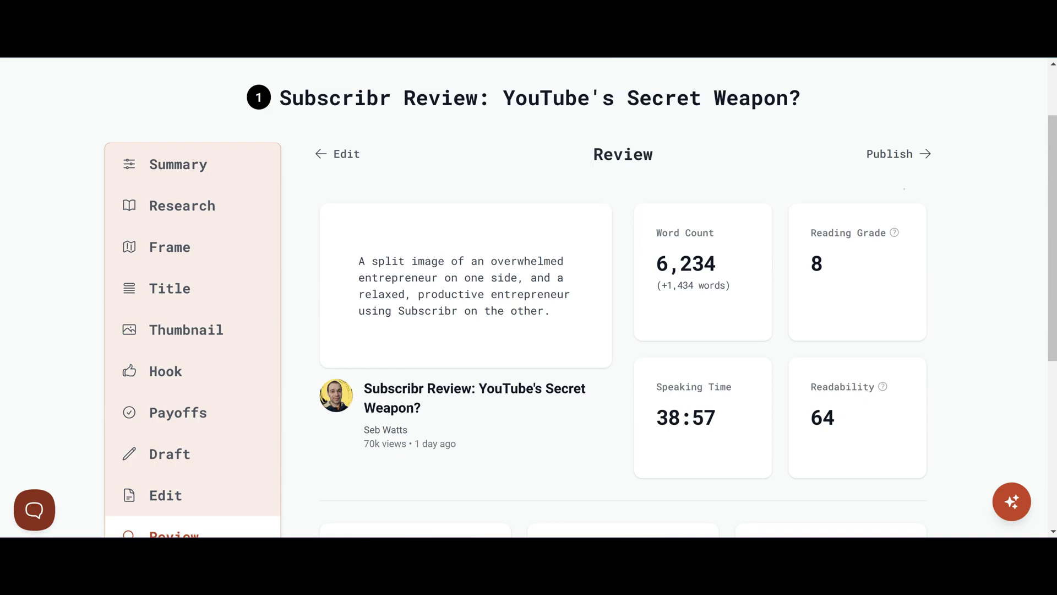
pyautogui.click(905, 165)
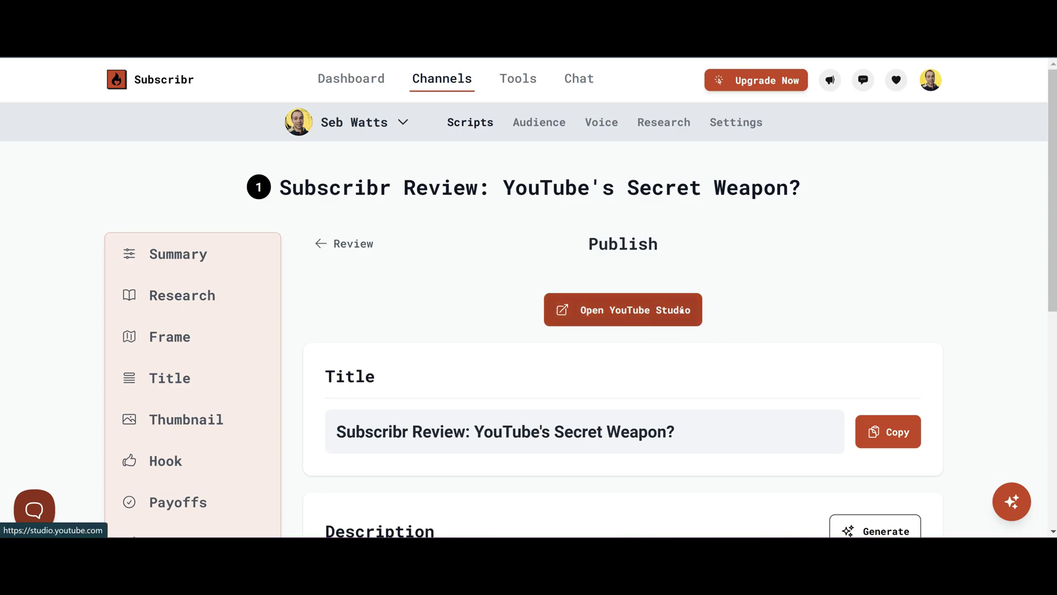
# Generate the video description on the Publish page and read the Informative, Narrative and SEO-focused versions
pyautogui.scroll(-3, 683, 310)
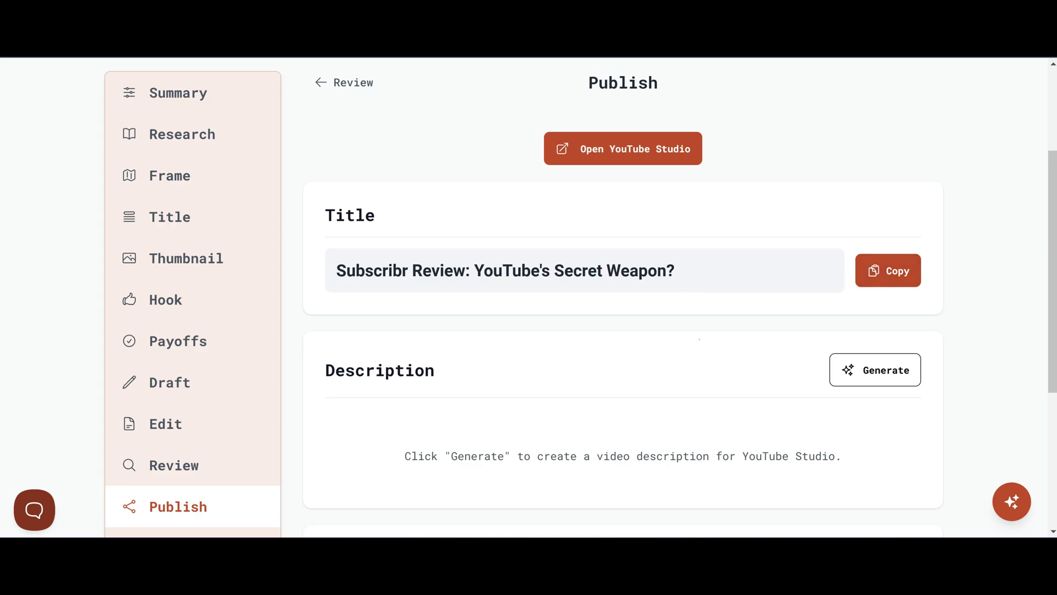
pyautogui.scroll(-3, 623, 297)
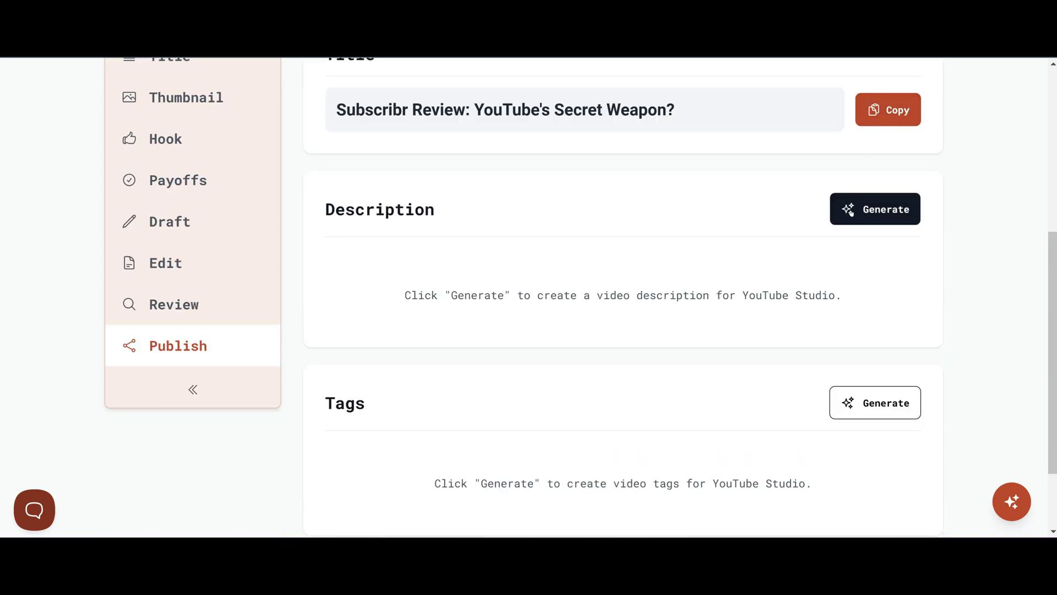
pyautogui.click(883, 210)
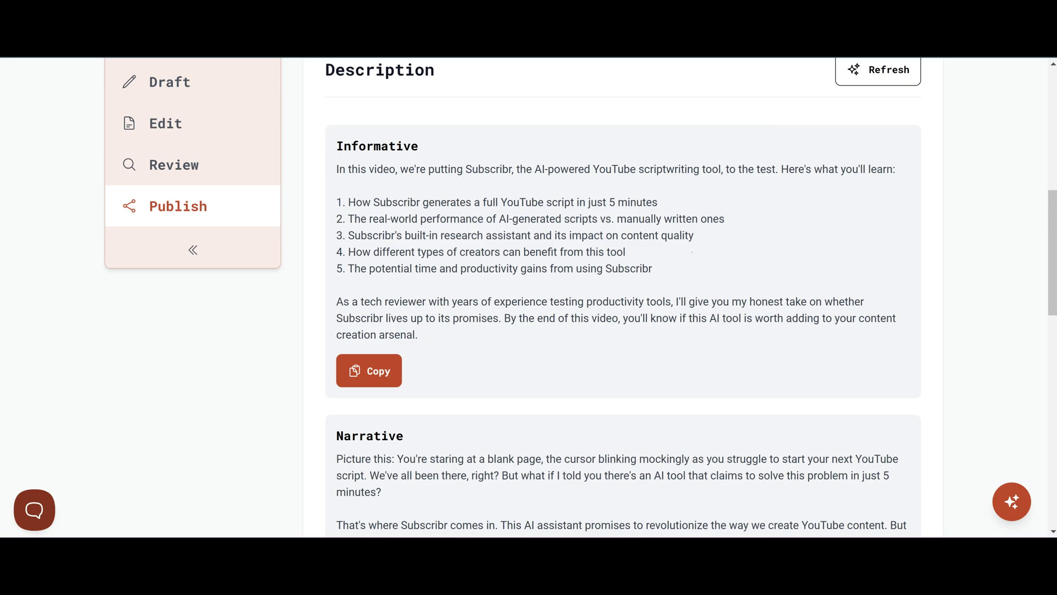
pyautogui.scroll(-3, 622, 298)
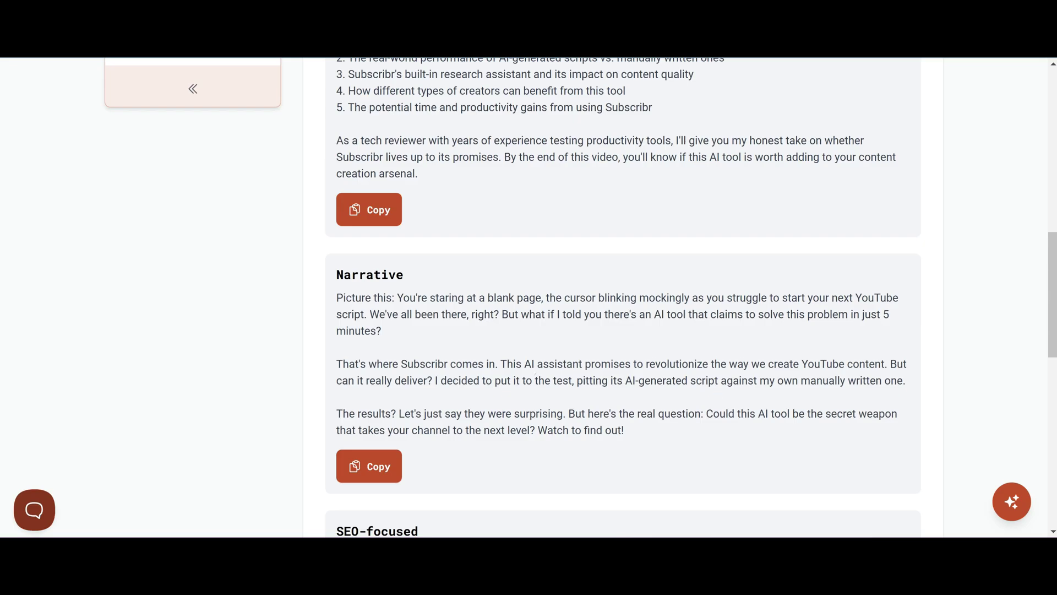
pyautogui.scroll(-3, 529, 408)
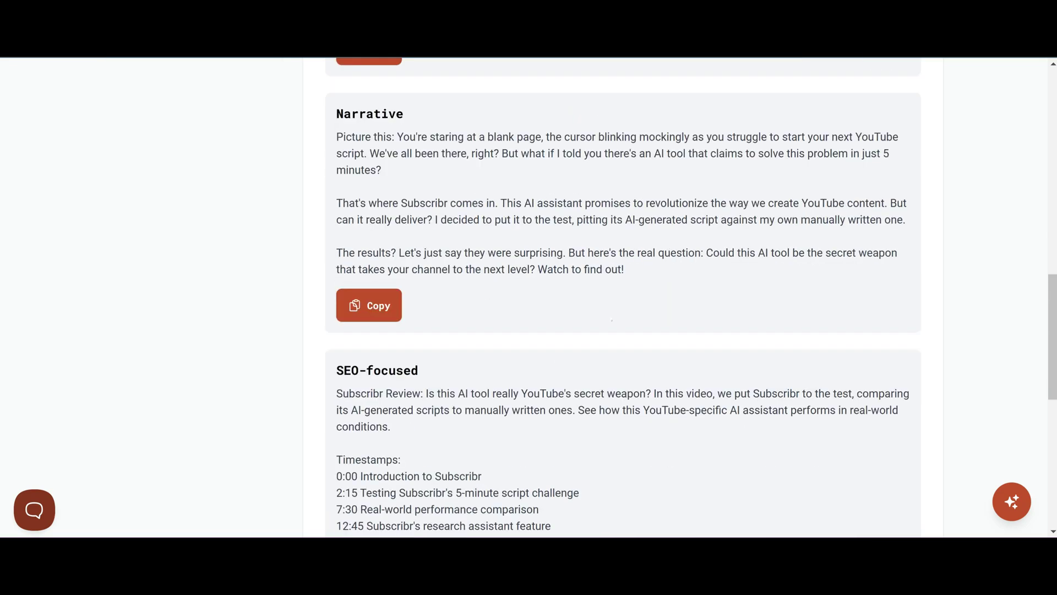
pyautogui.scroll(-3, 622, 298)
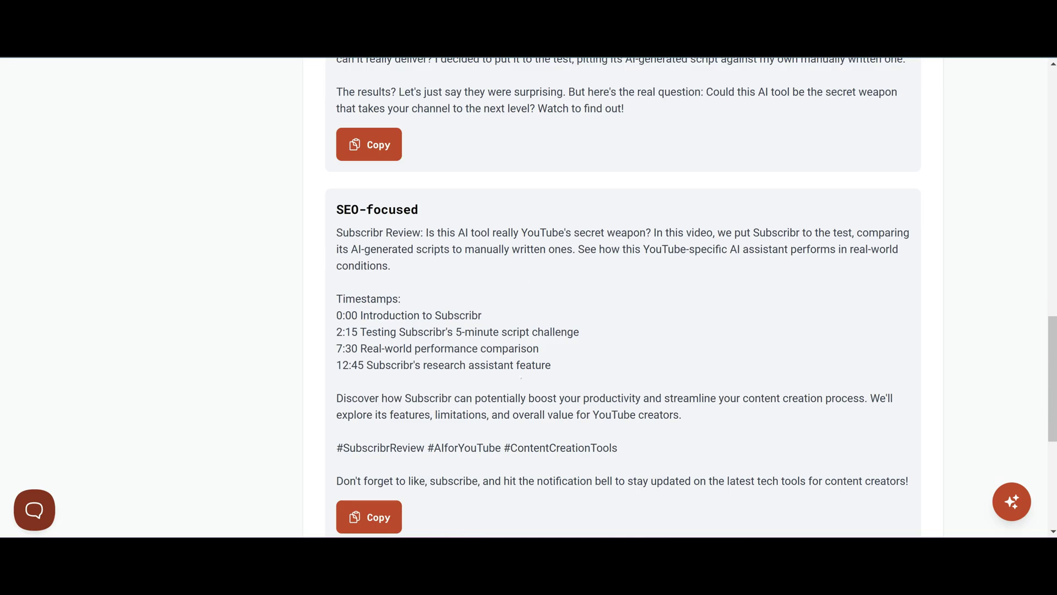
# Generate the video tags for YouTube Studio on the Publish page
pyautogui.scroll(-3, 622, 298)
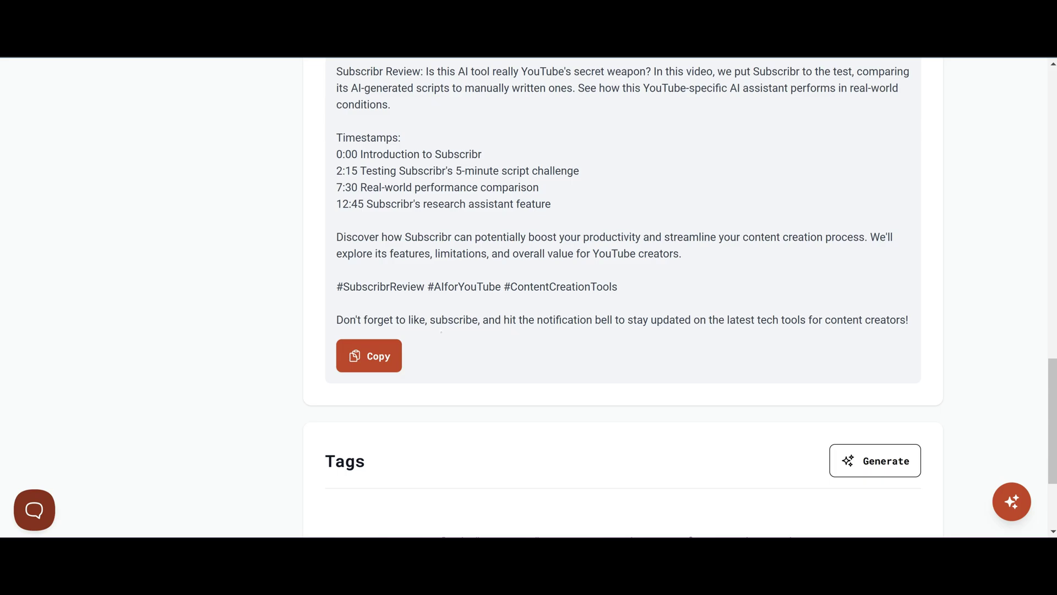
pyautogui.scroll(-3, 622, 297)
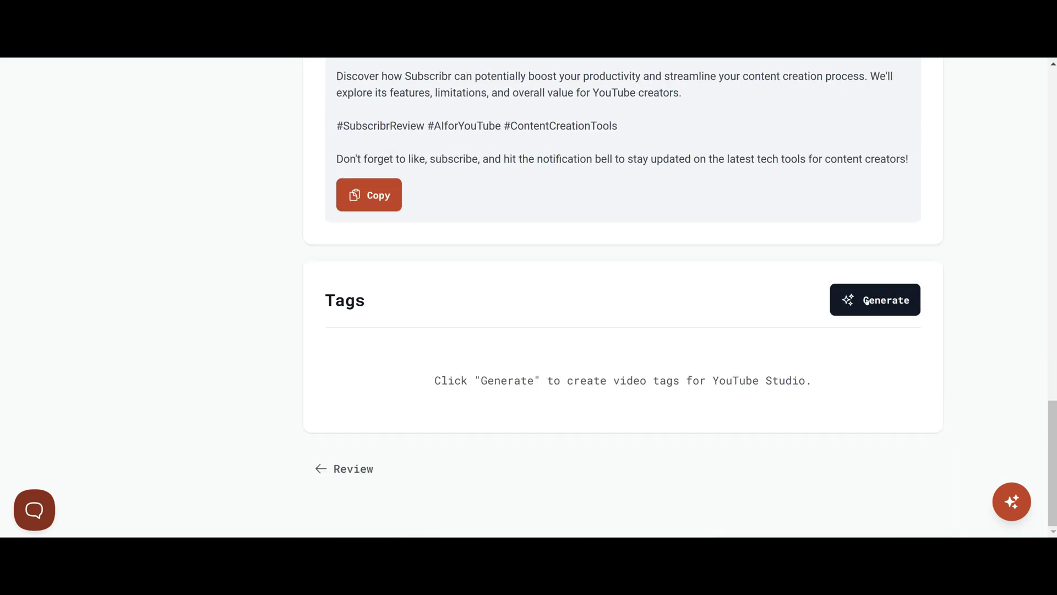
pyautogui.click(866, 301)
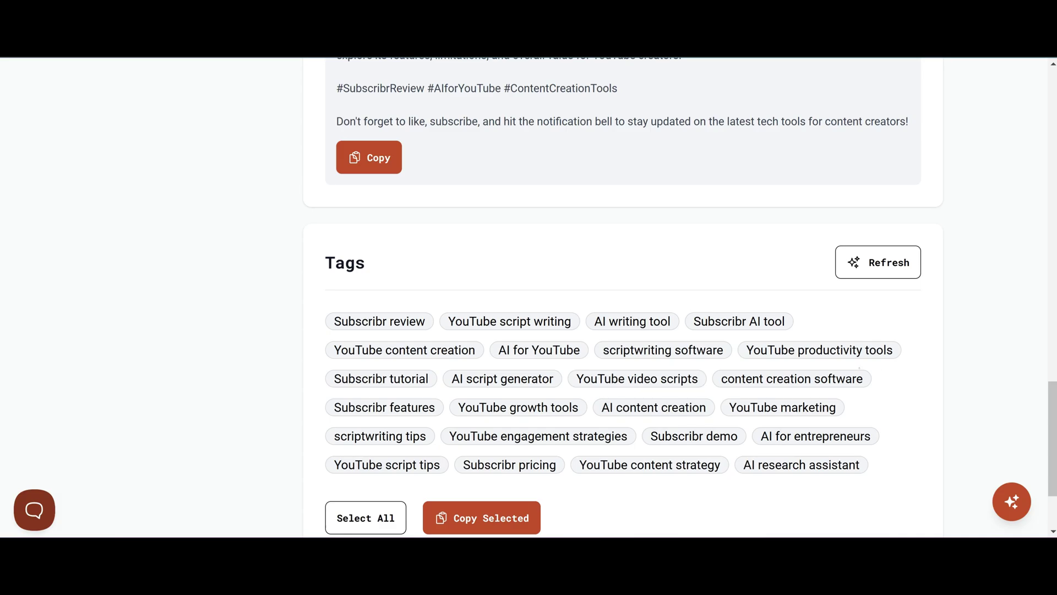
# Look over the complete Publish page again, covering the title, the three description versions and the generated tags
pyautogui.scroll(15, 622, 297)
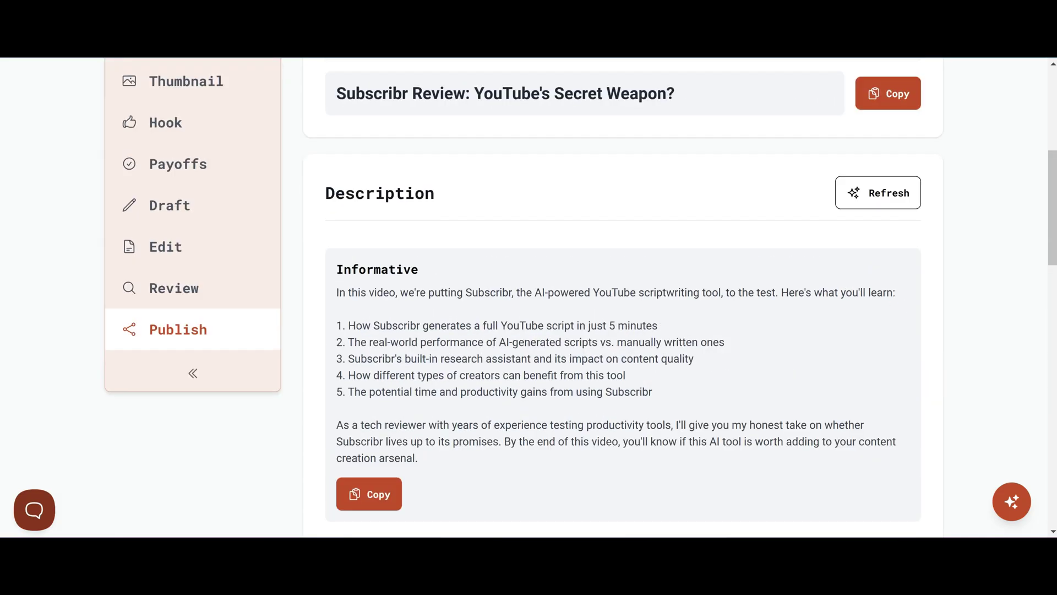
pyautogui.scroll(3, 622, 297)
pyautogui.scroll(-6, 867, 326)
pyautogui.scroll(6, 743, 368)
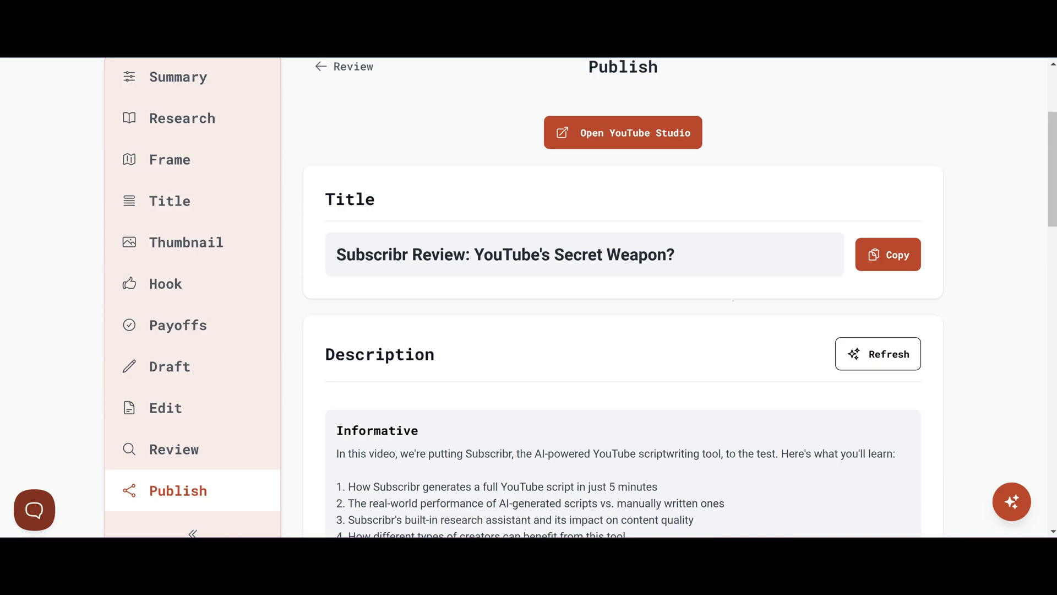
pyautogui.scroll(-5, 639, 358)
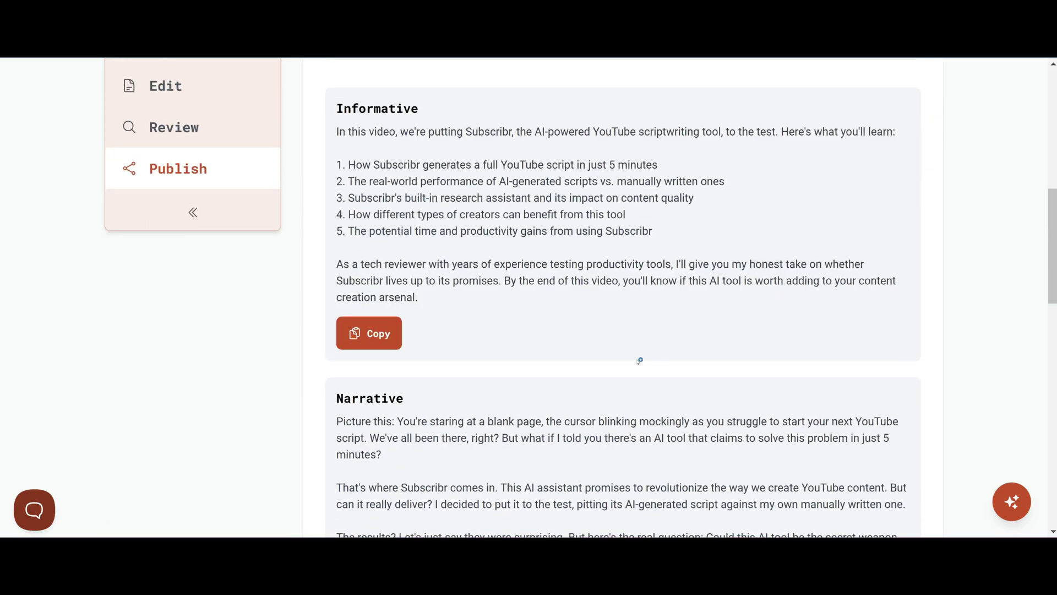
pyautogui.scroll(-5, 622, 297)
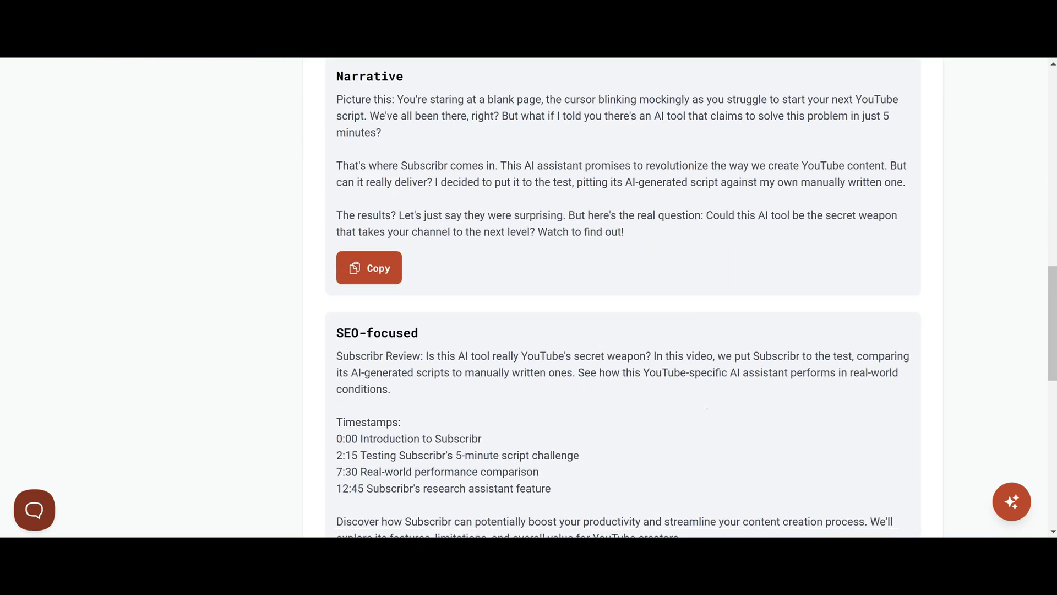
pyautogui.scroll(-7, 699, 396)
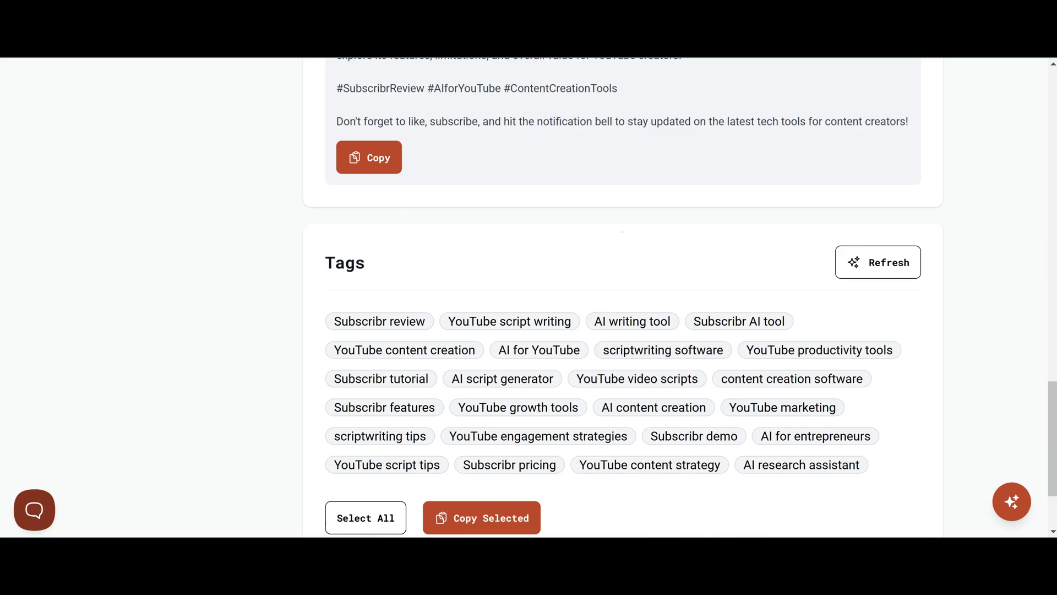
pyautogui.scroll(-3, 712, 258)
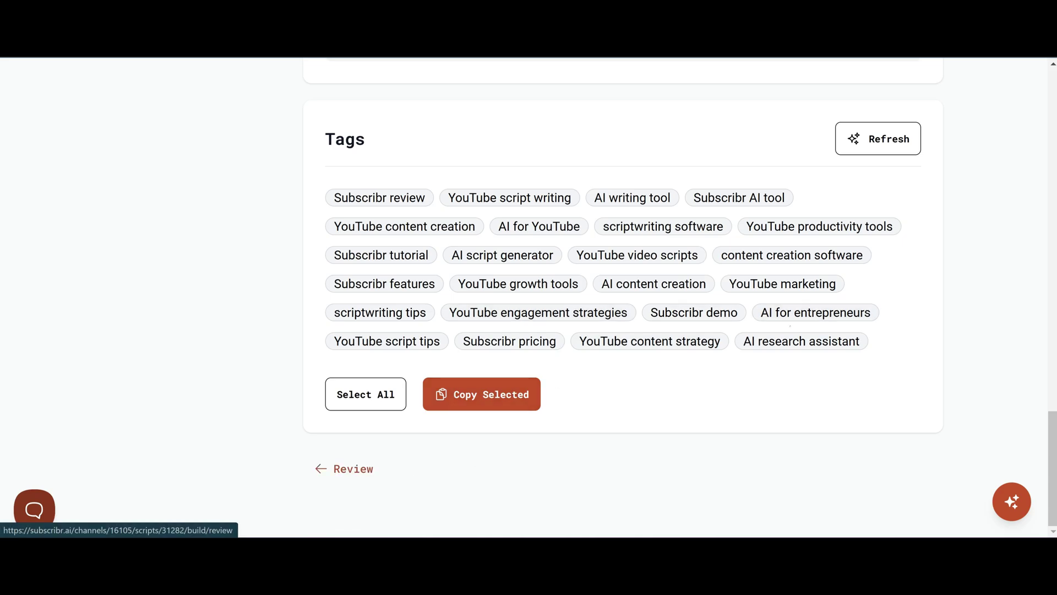
pyautogui.scroll(20, 768, 349)
pyautogui.scroll(3, 769, 349)
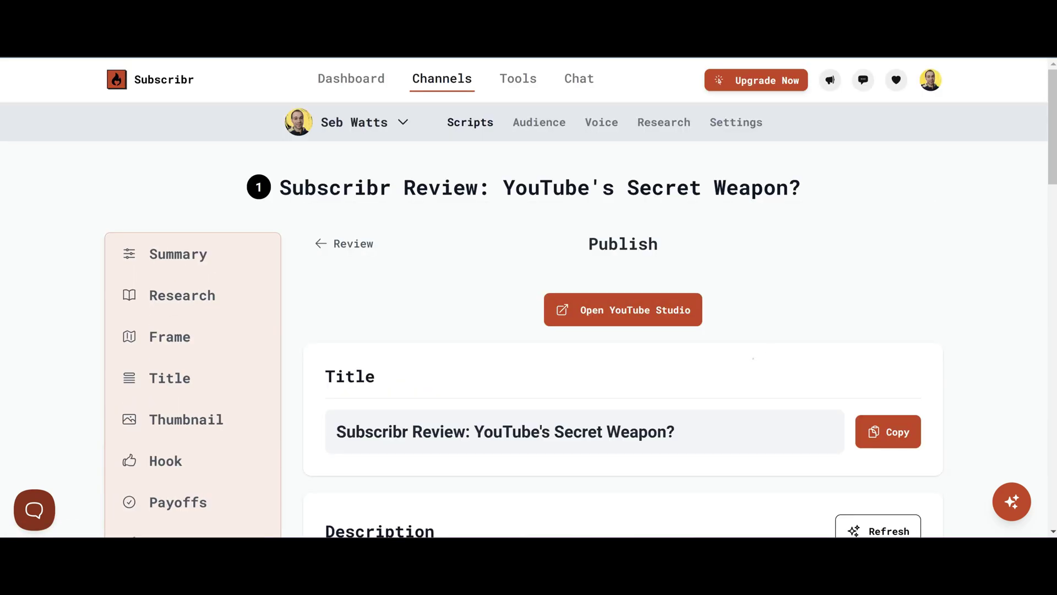
pyautogui.hotkey('alt', 'Left')
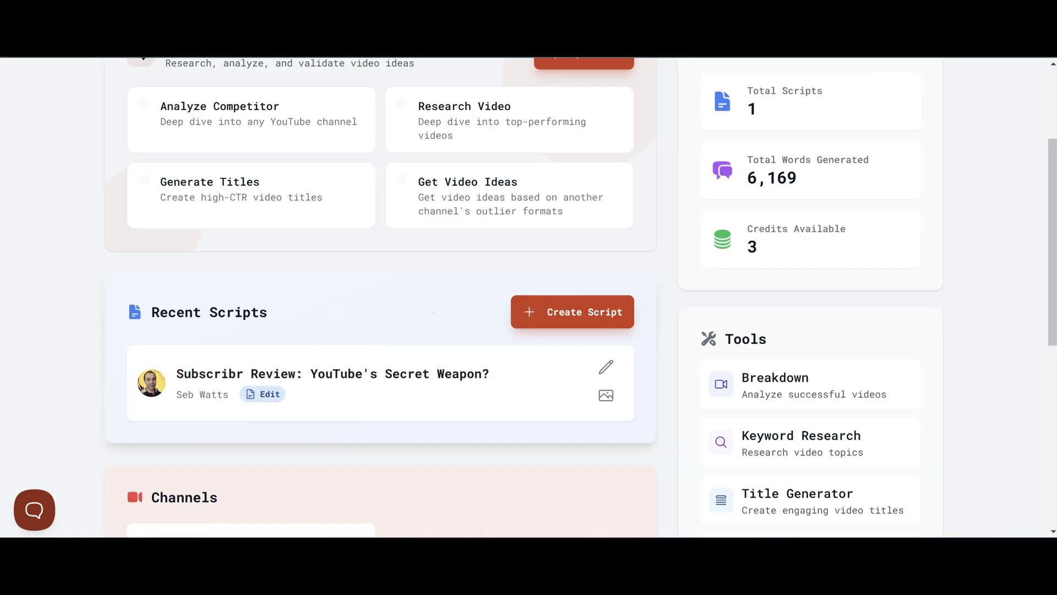
pyautogui.scroll(3, 528, 297)
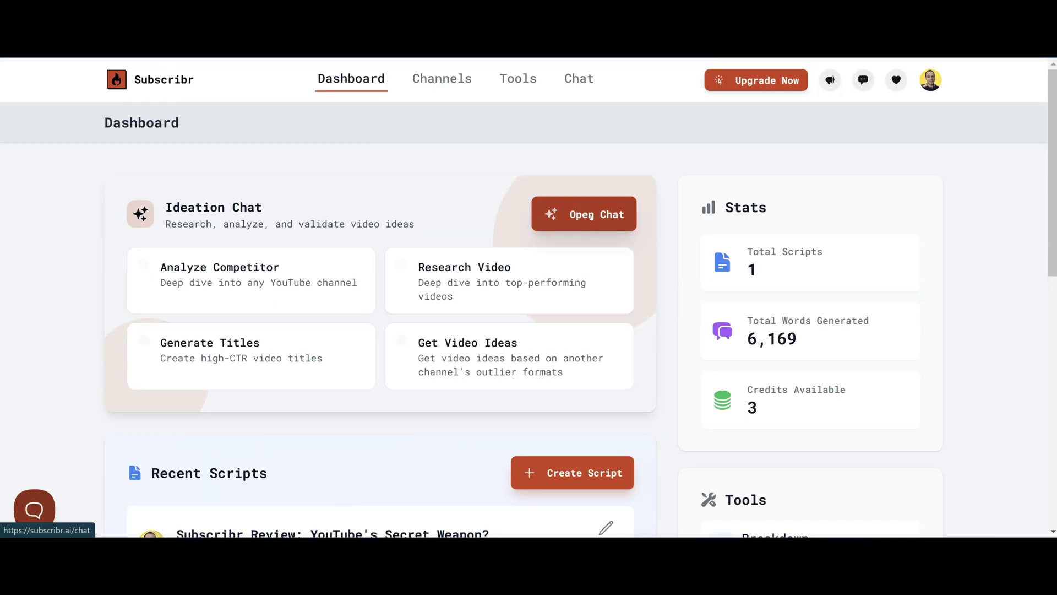
pyautogui.click(596, 232)
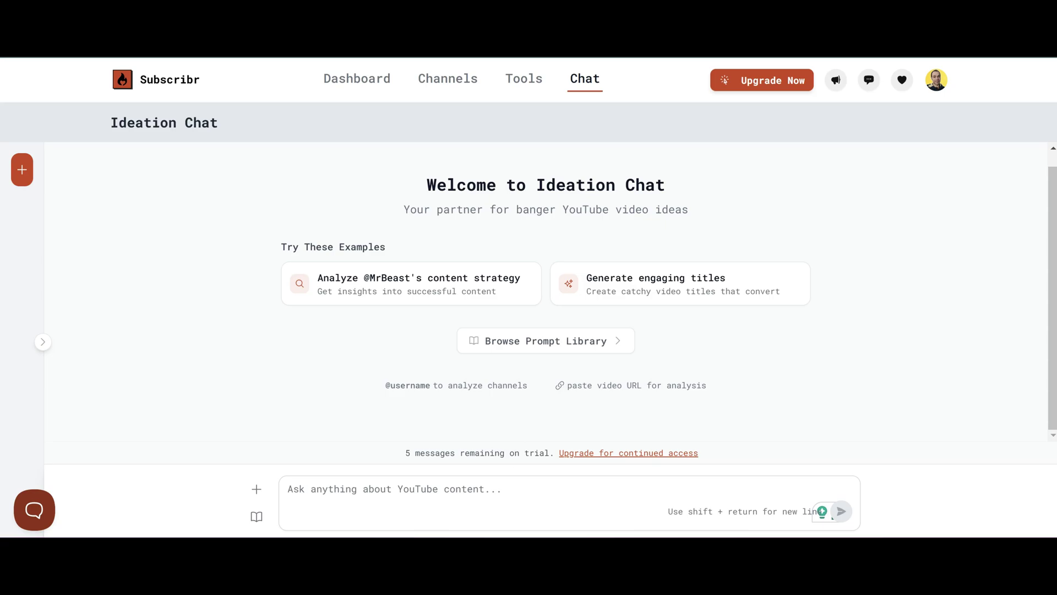
pyautogui.write('@saasltdreviews tell me video ideas that I can create')
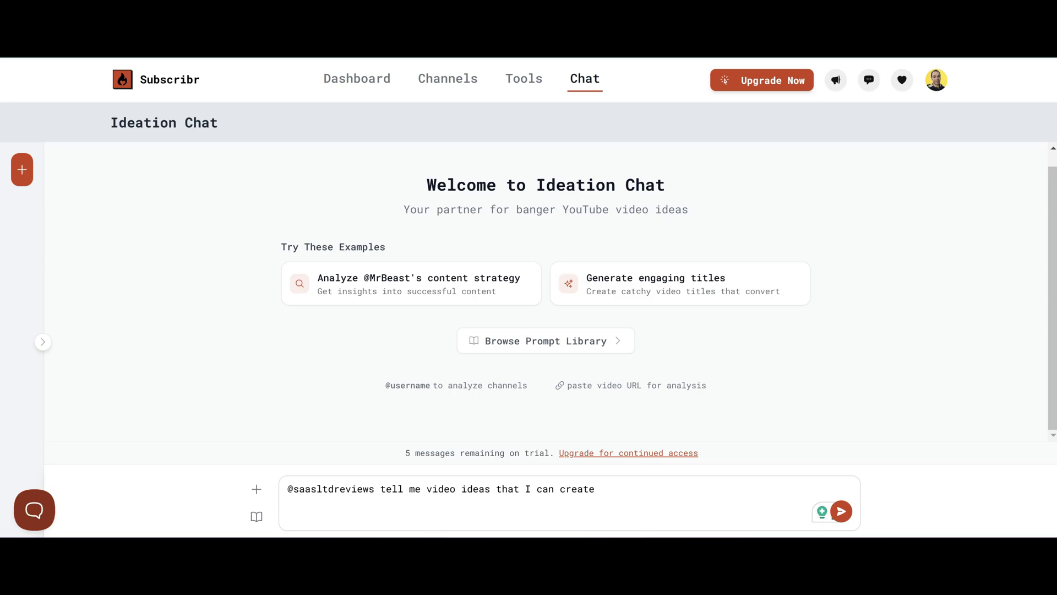
pyautogui.press('Return')
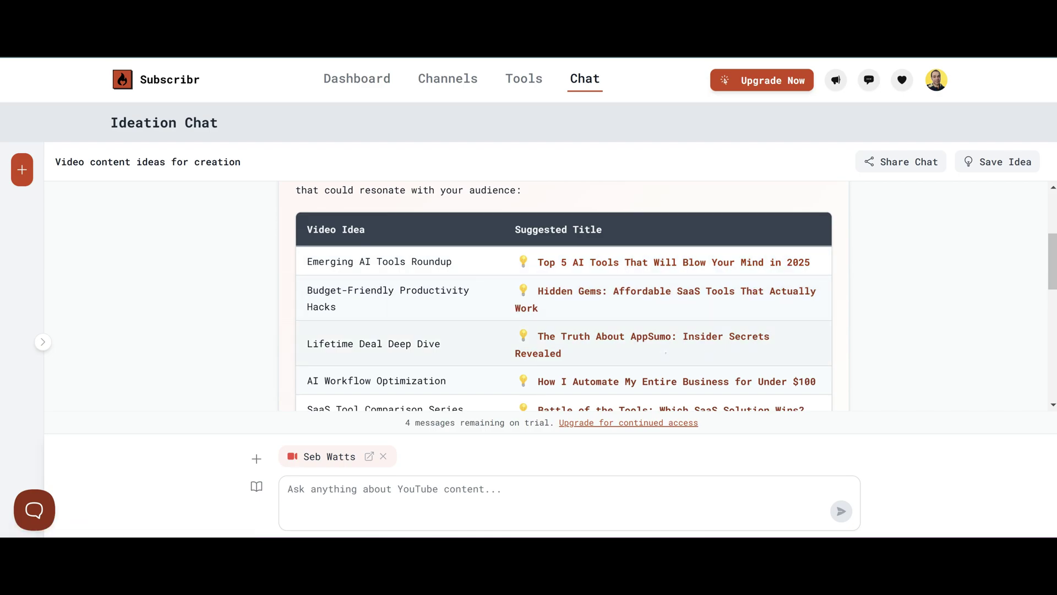
pyautogui.scroll(-5, 678, 357)
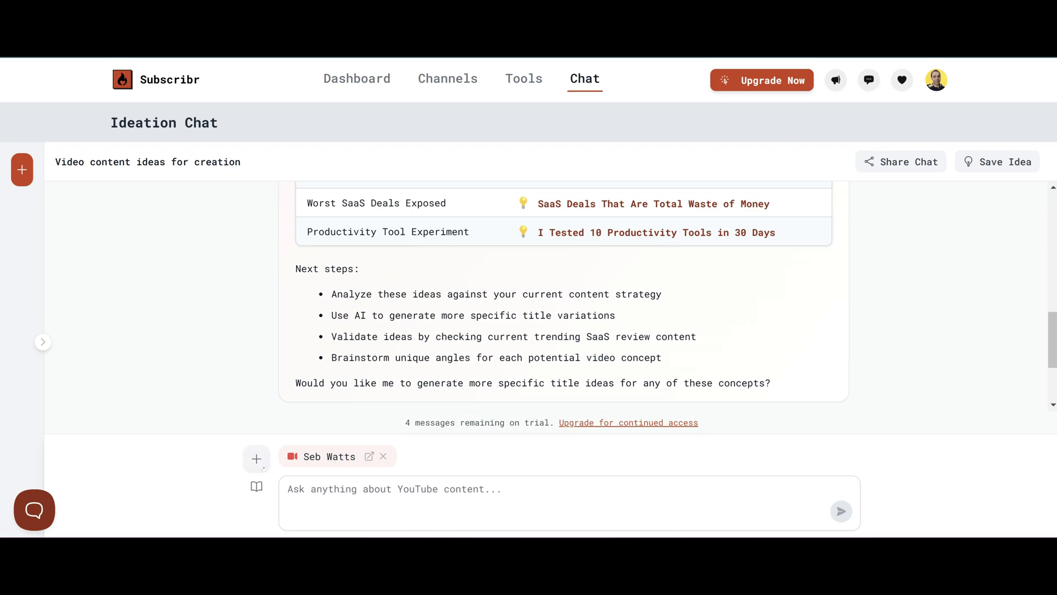
# Check which channels and scripts can be attached to the chat without adding any
pyautogui.click(261, 465)
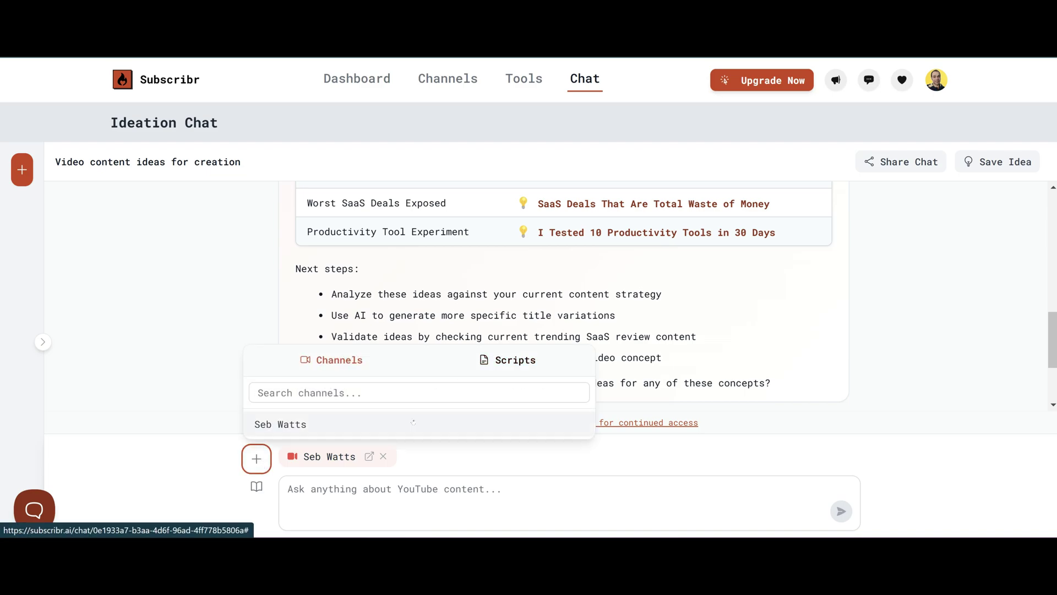
pyautogui.click(515, 360)
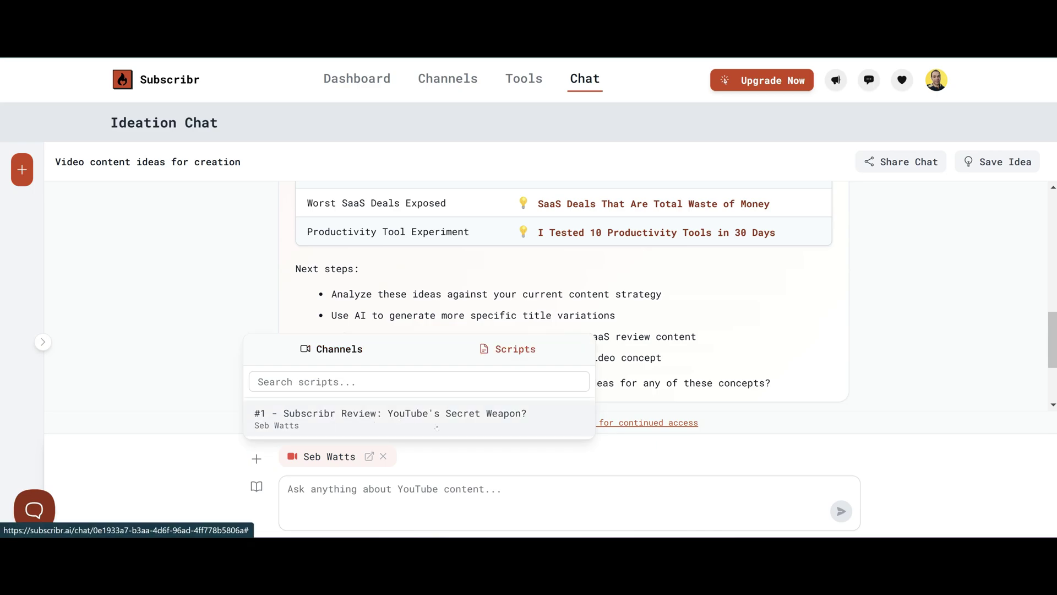
pyautogui.click(498, 495)
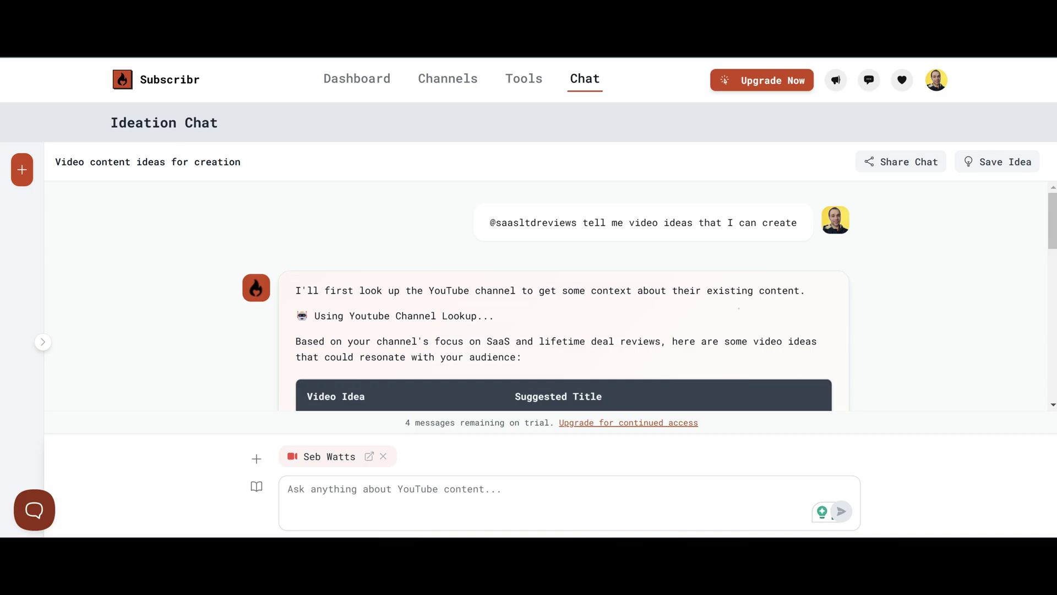
# Ask the chat "tell me what I can do to improve my channel?" and read through the recommendations
pyautogui.write('tell me what I can do to improve my channel?')
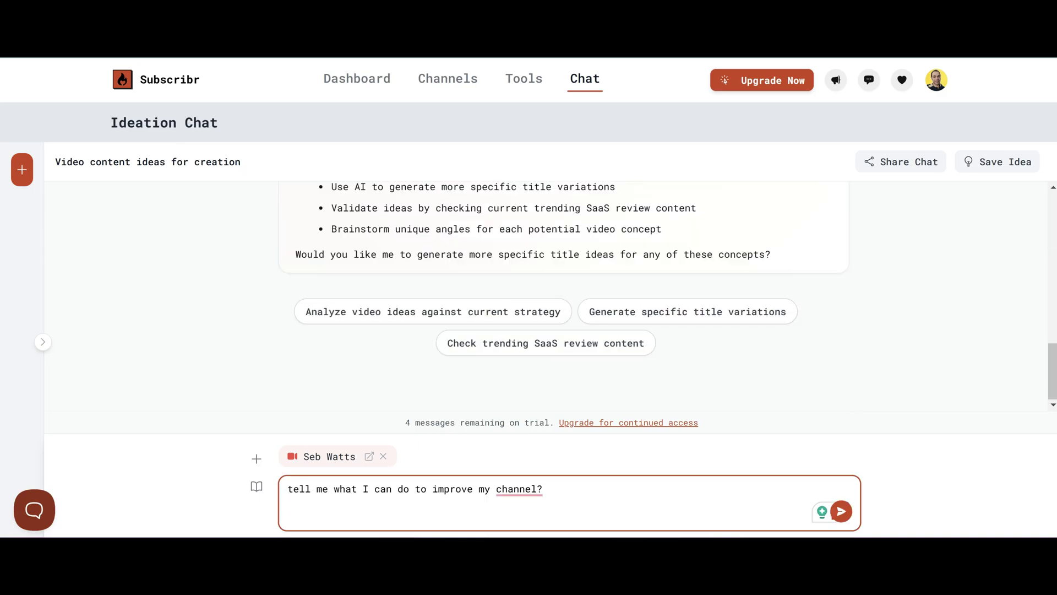
pyautogui.press('Return')
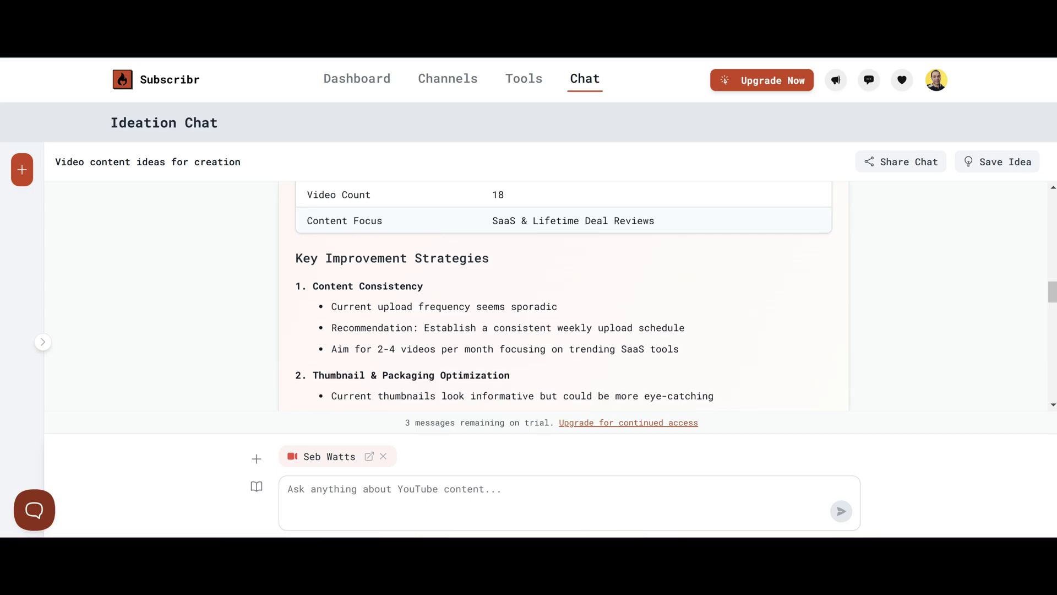
pyautogui.scroll(-3, 553, 343)
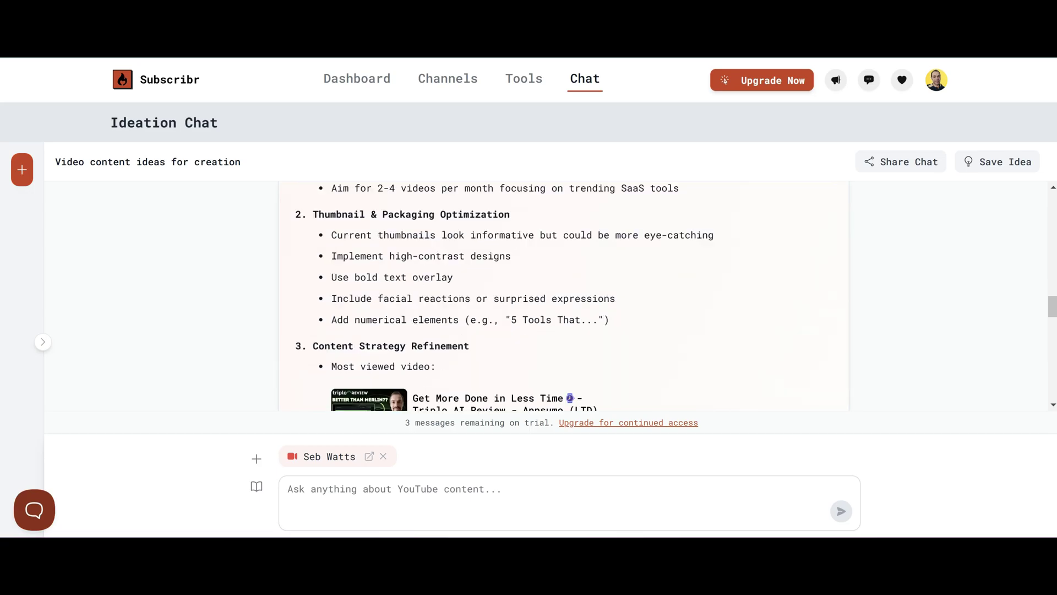
pyautogui.scroll(-3, 396, 257)
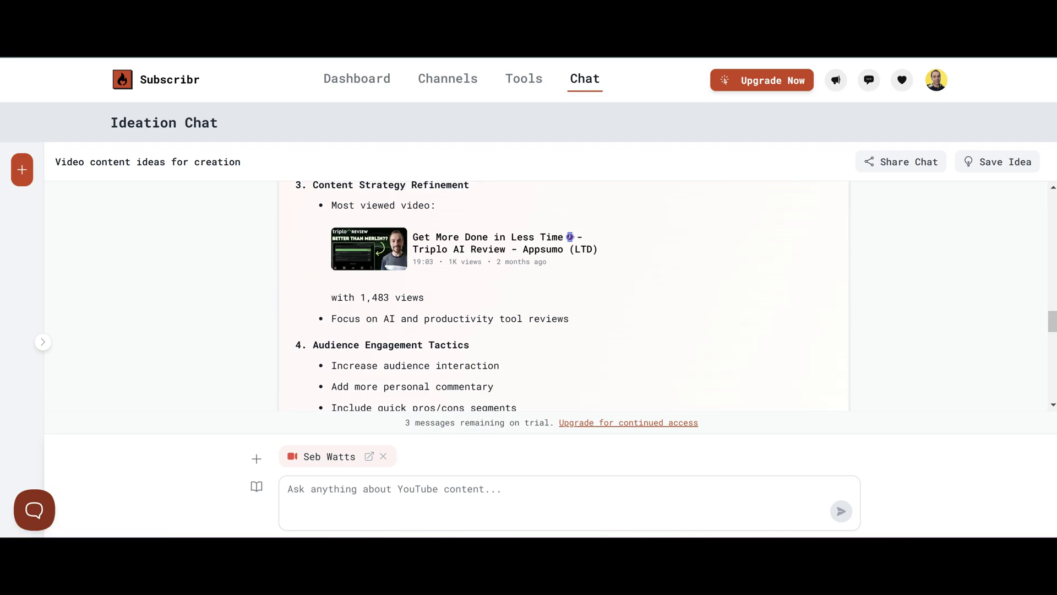
pyautogui.scroll(-6, 564, 297)
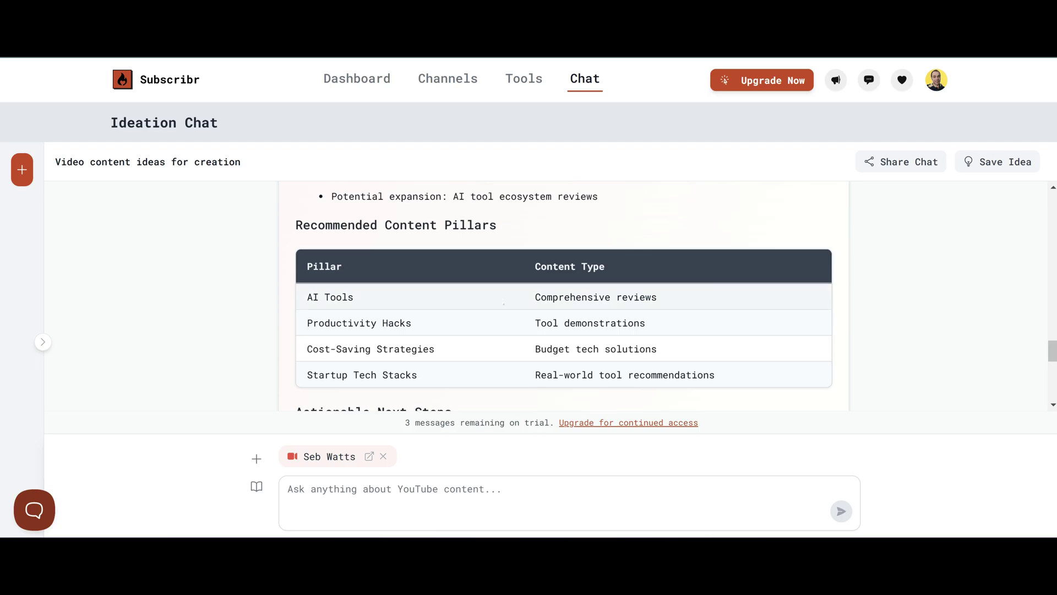
pyautogui.scroll(-6, 563, 297)
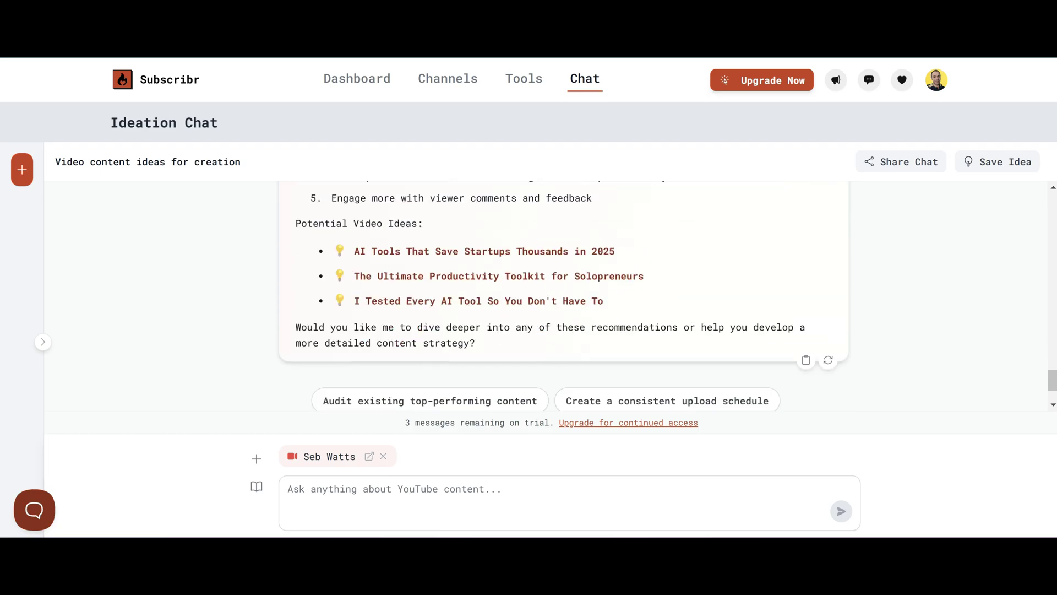
pyautogui.scroll(3, 564, 298)
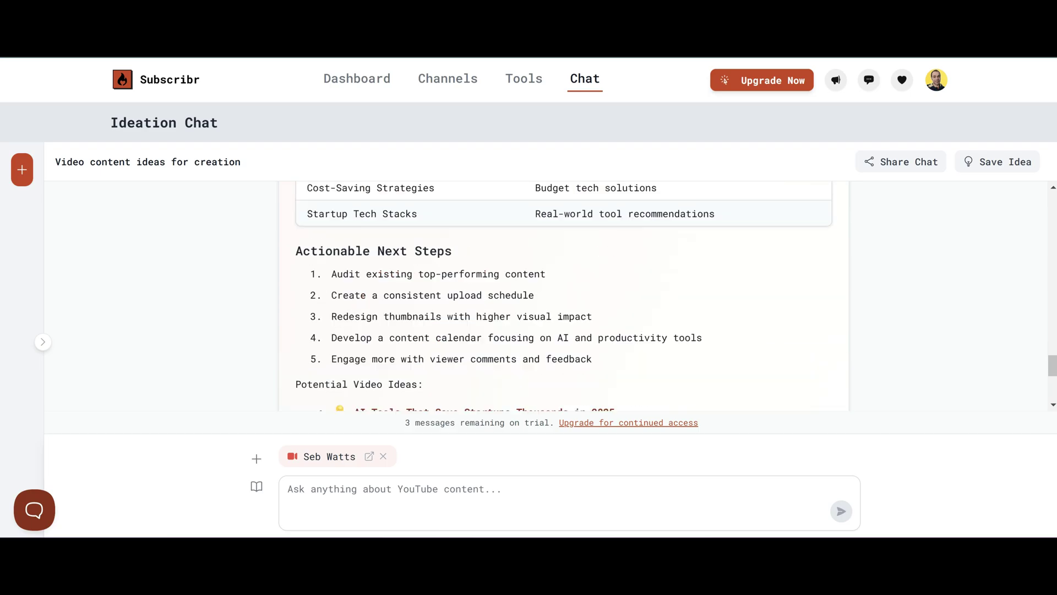
pyautogui.scroll(-5, 564, 297)
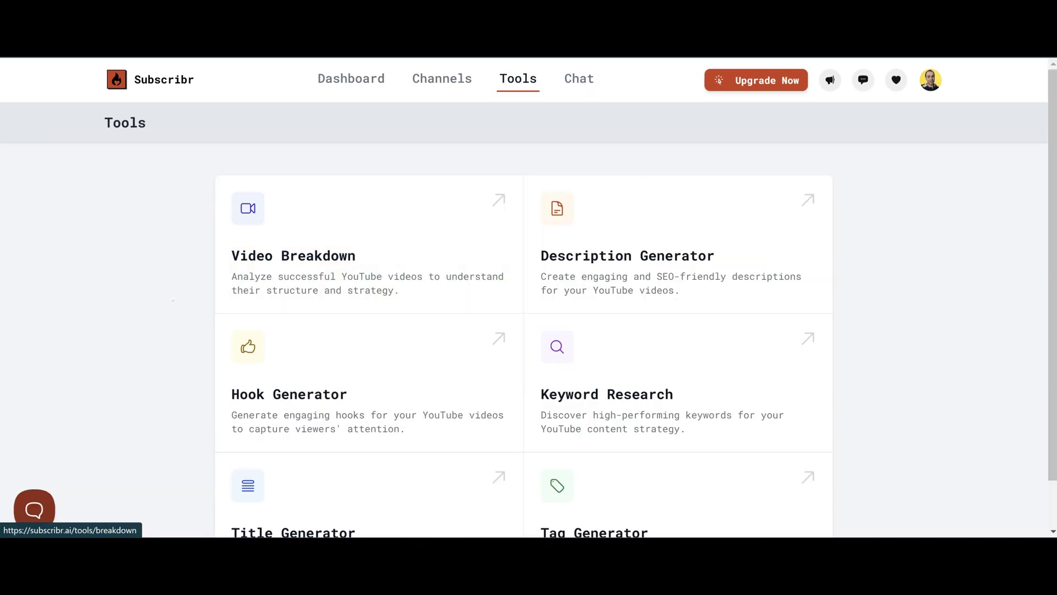
# Look over the generators and research tools offered on the Tools page
pyautogui.scroll(-1, 218, 293)
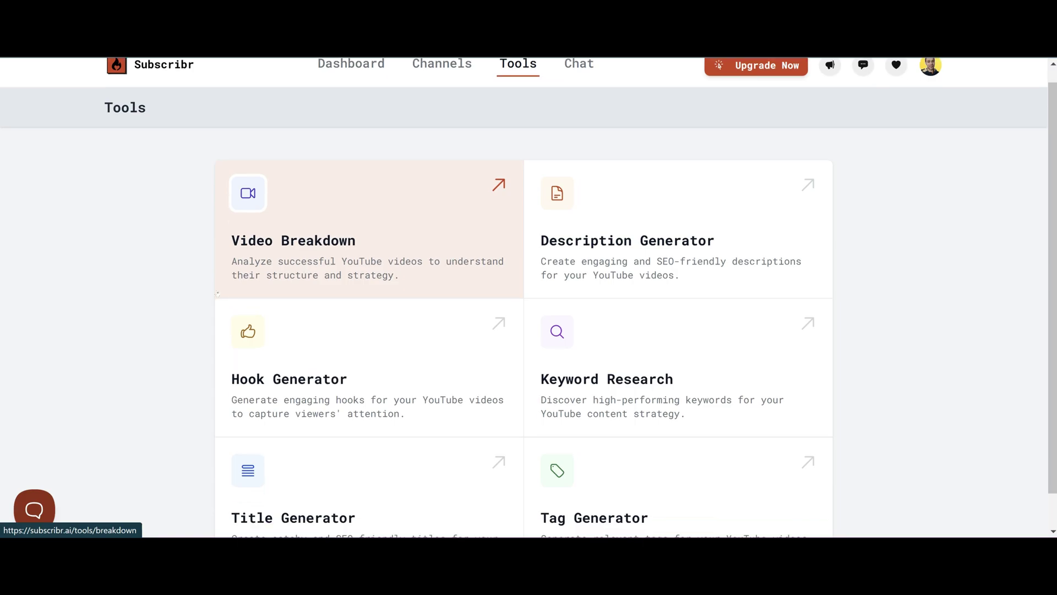
pyautogui.scroll(-1, 218, 294)
pyautogui.scroll(2, 411, 269)
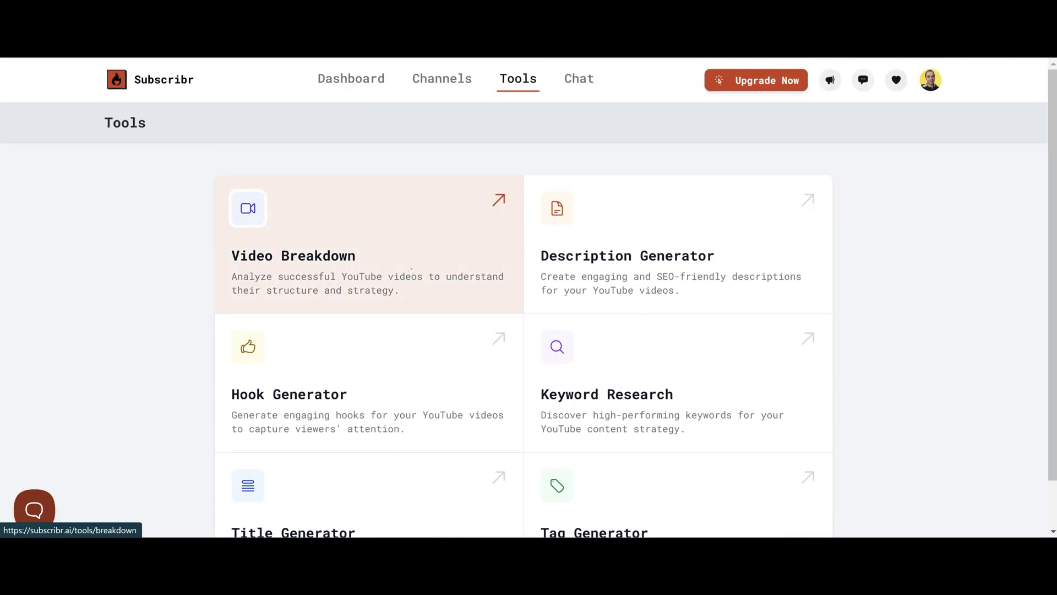
pyautogui.click(461, 263)
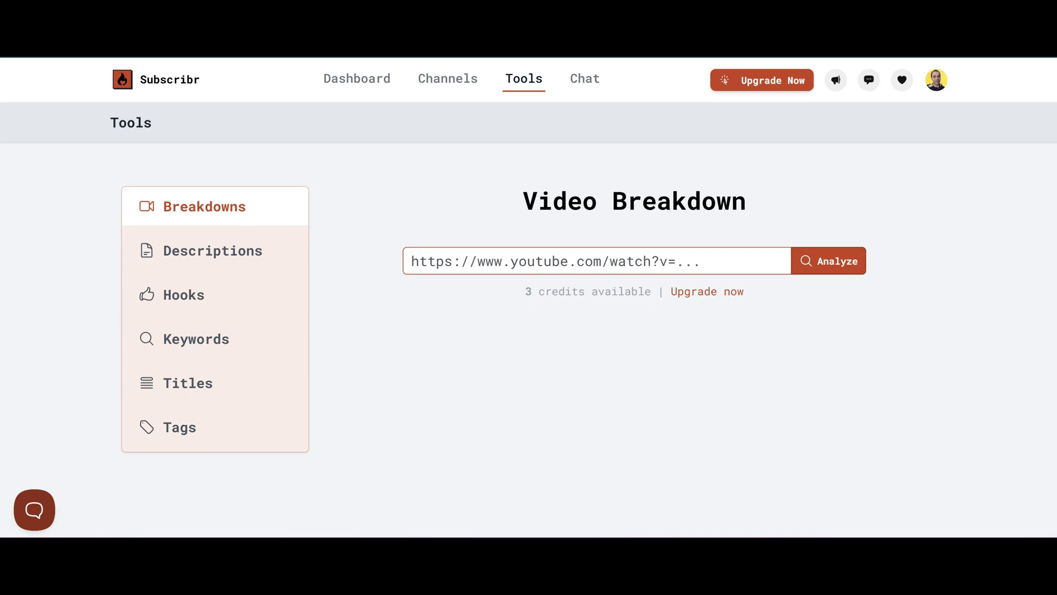
pyautogui.write('https://www.youtube.com/watch?v=Xo9q4nV1YpM&t=1085s')
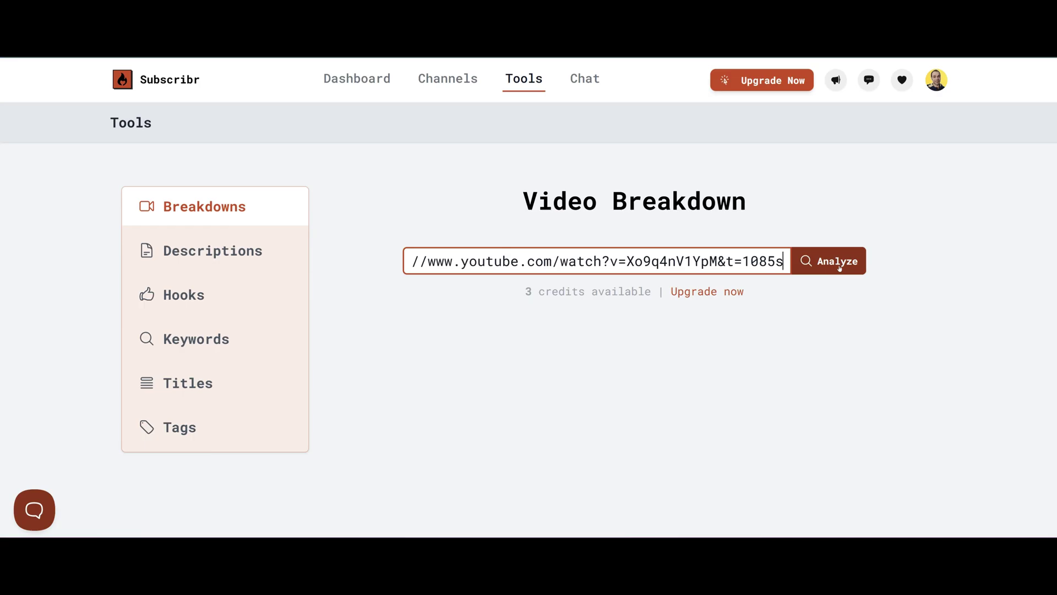
pyautogui.click(838, 263)
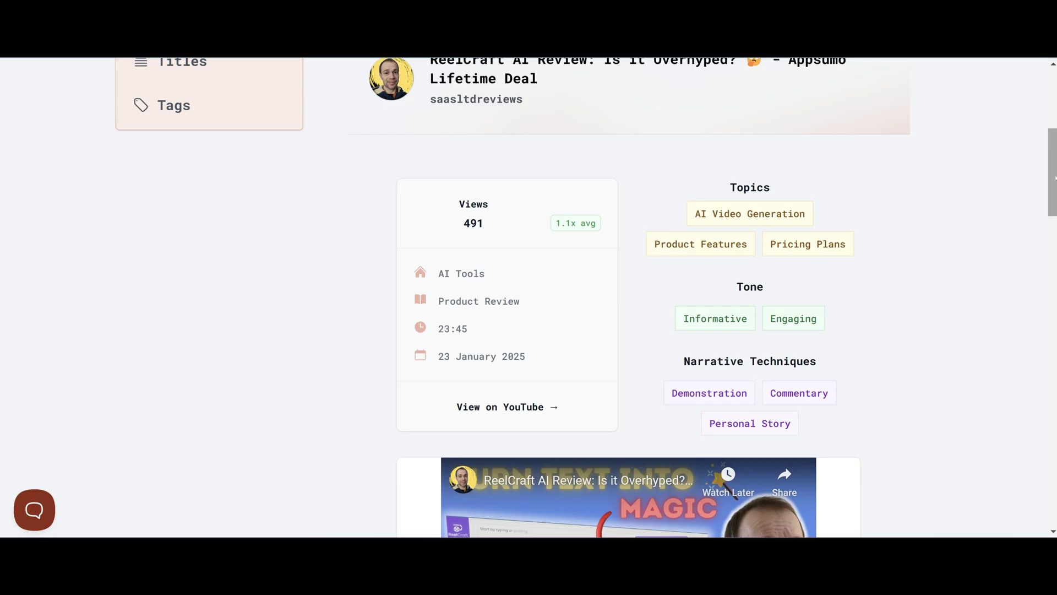
# Read through the video breakdown, from topics, tone, audience and outline to the opening hook, curiosity points and call to action
pyautogui.scroll(-1, 587, 297)
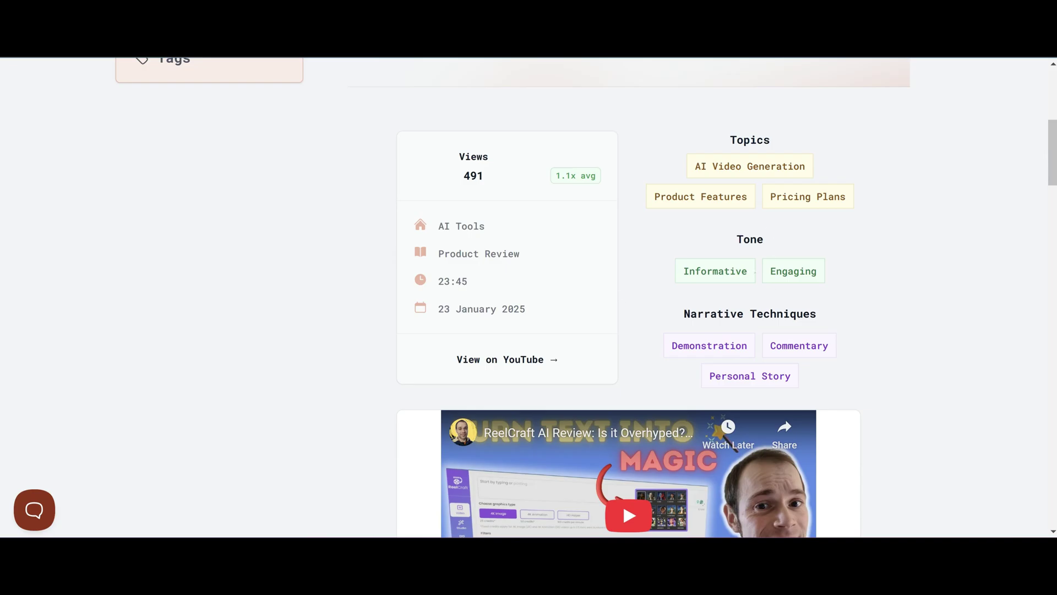
pyautogui.scroll(-20, 750, 337)
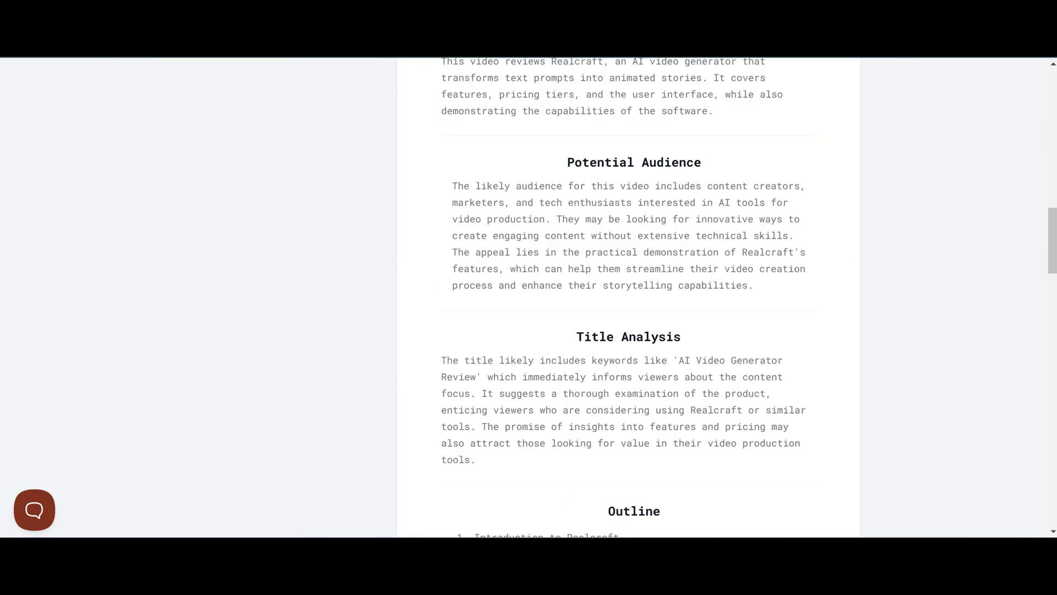
pyautogui.scroll(-10, 660, 299)
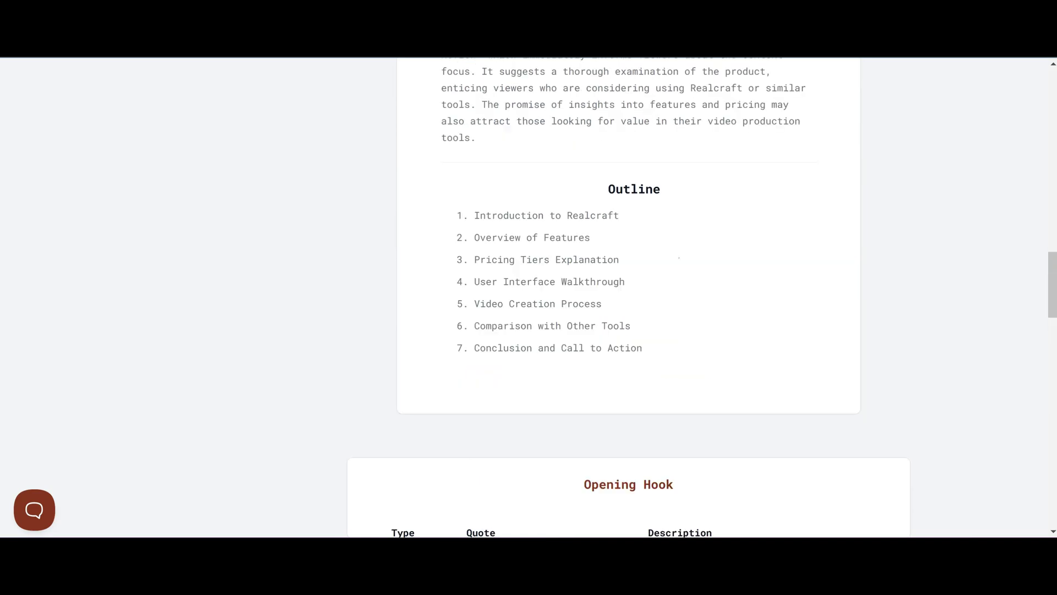
pyautogui.scroll(-3, 628, 297)
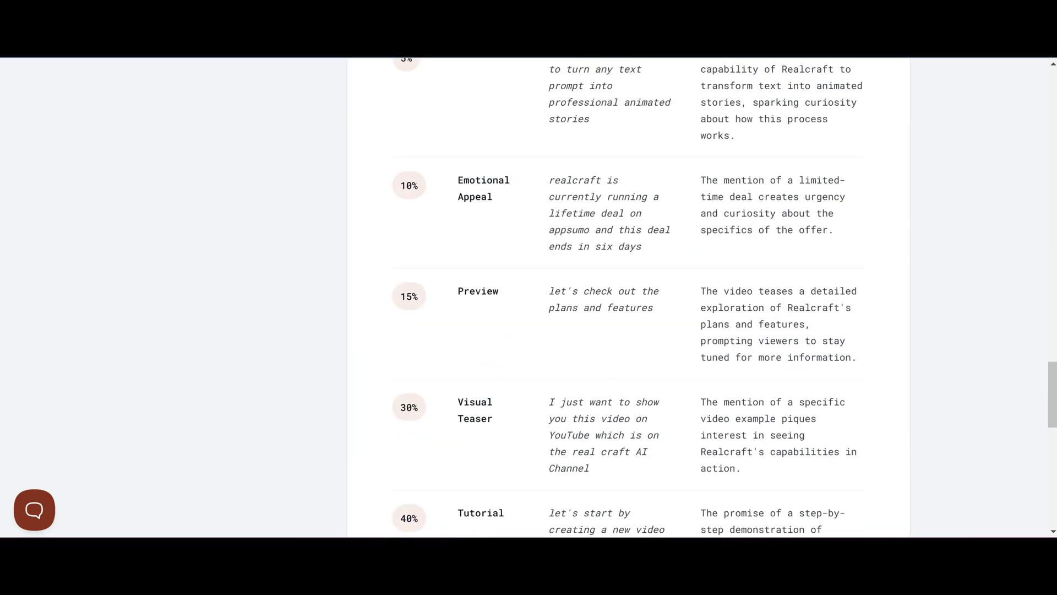
pyautogui.scroll(-6, 628, 297)
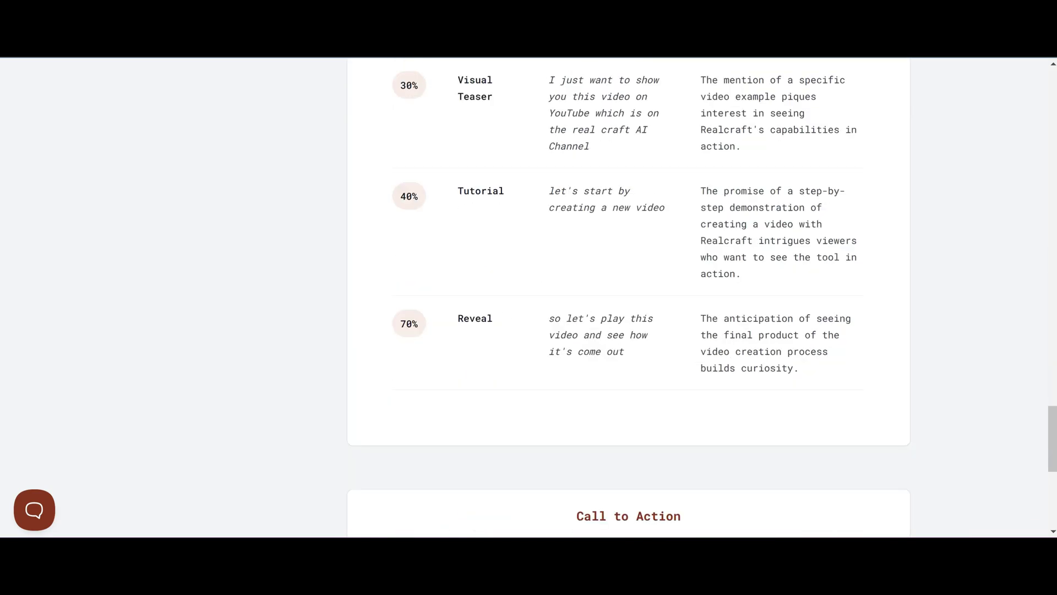
pyautogui.scroll(-3, 629, 297)
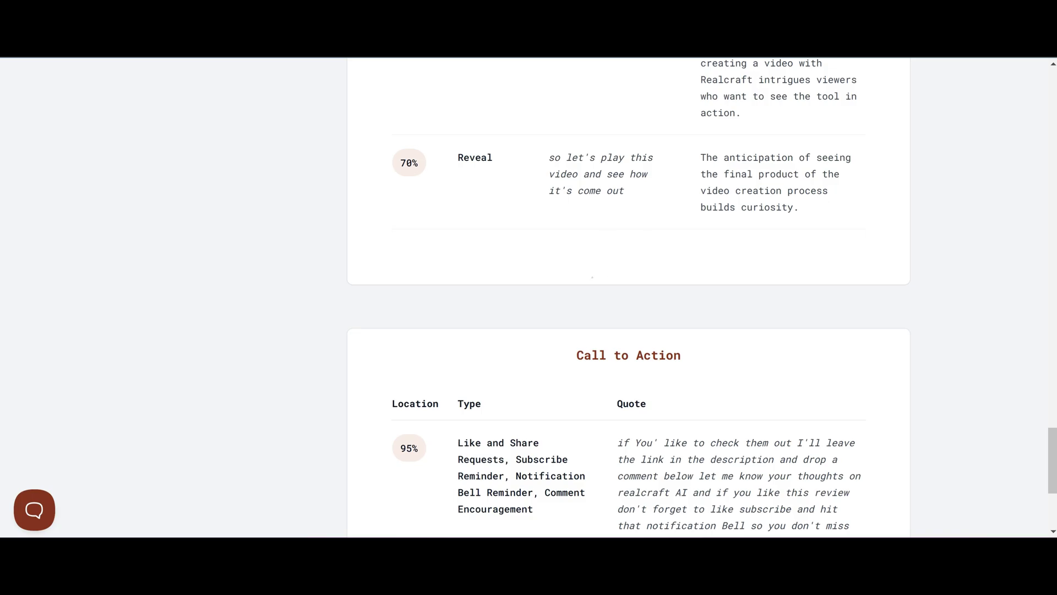
pyautogui.scroll(3, 628, 298)
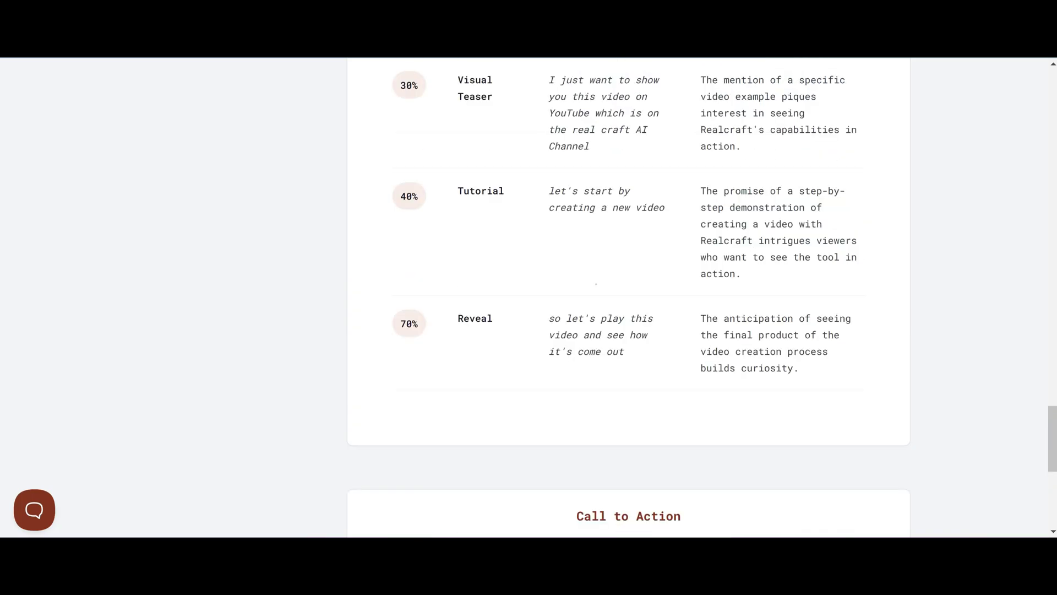
pyautogui.scroll(-4, 639, 260)
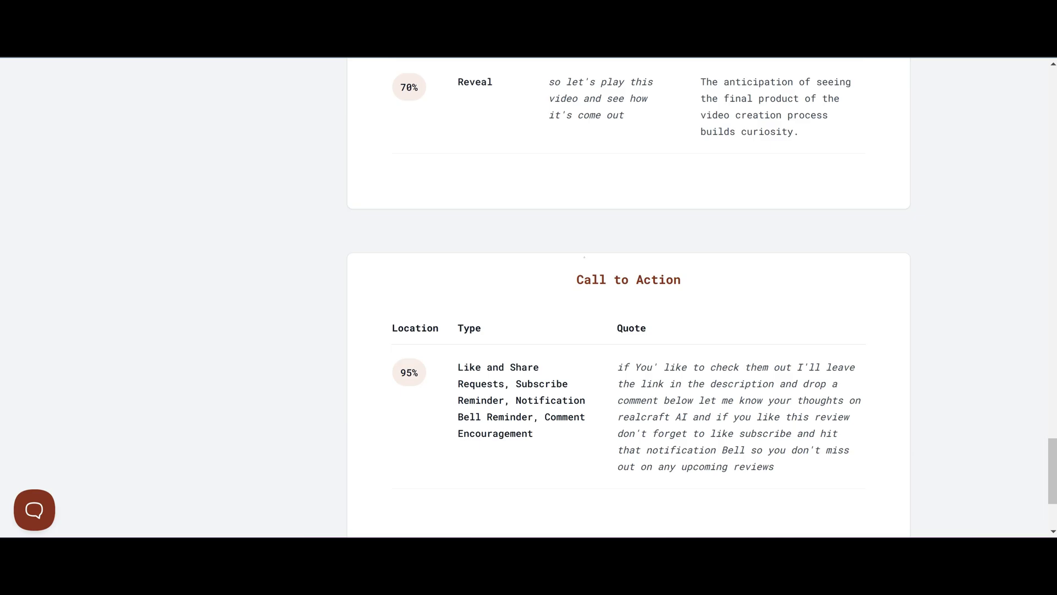
pyautogui.scroll(20, 239, 257)
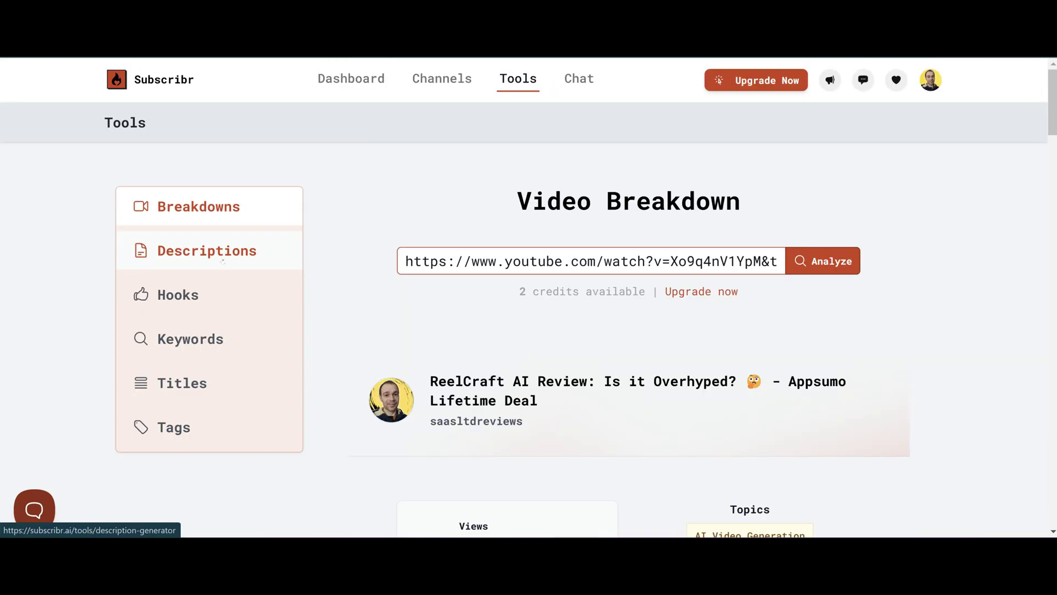
# Look over the input forms of the description, hook, keyword, title and tag tools without generating anything
pyautogui.click(222, 261)
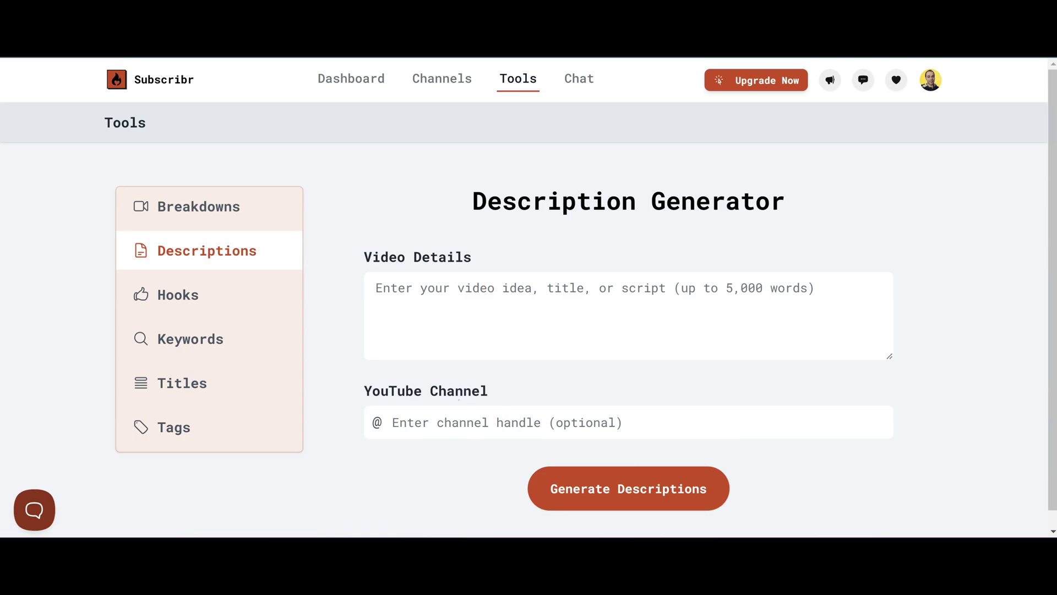
pyautogui.click(267, 295)
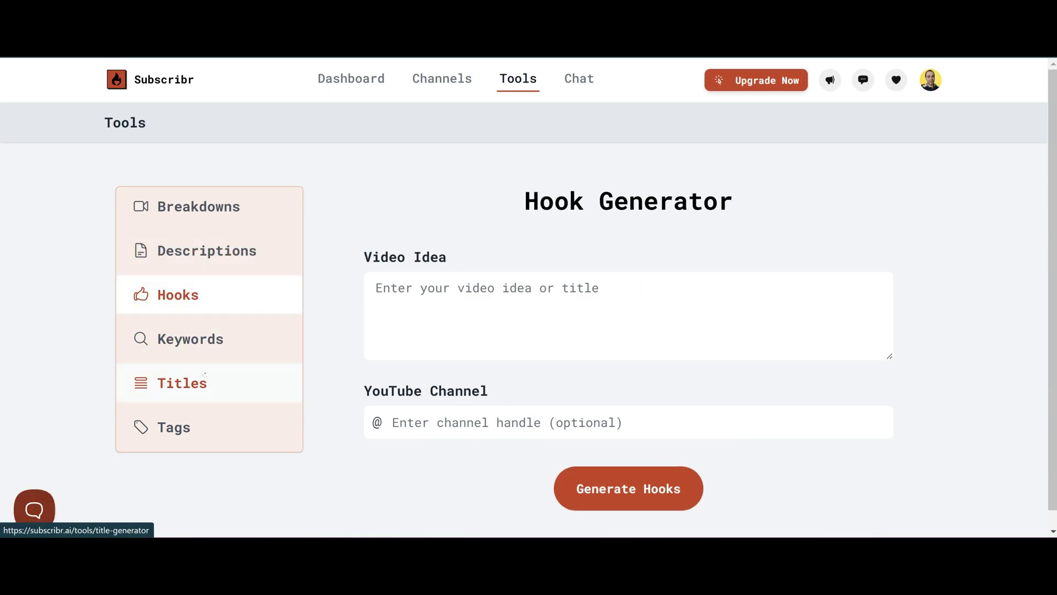
pyautogui.click(211, 350)
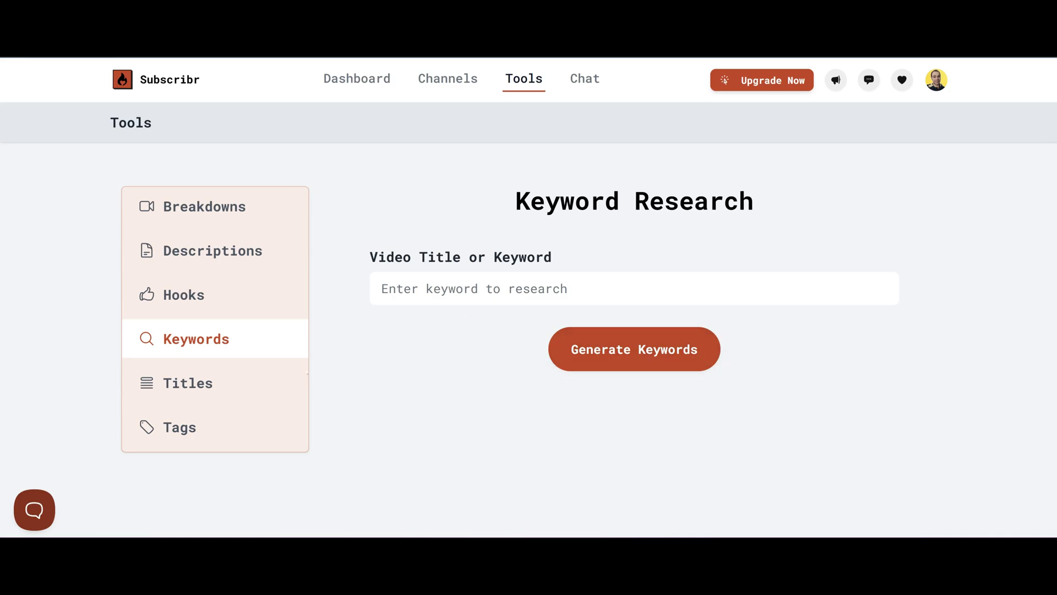
pyautogui.click(188, 383)
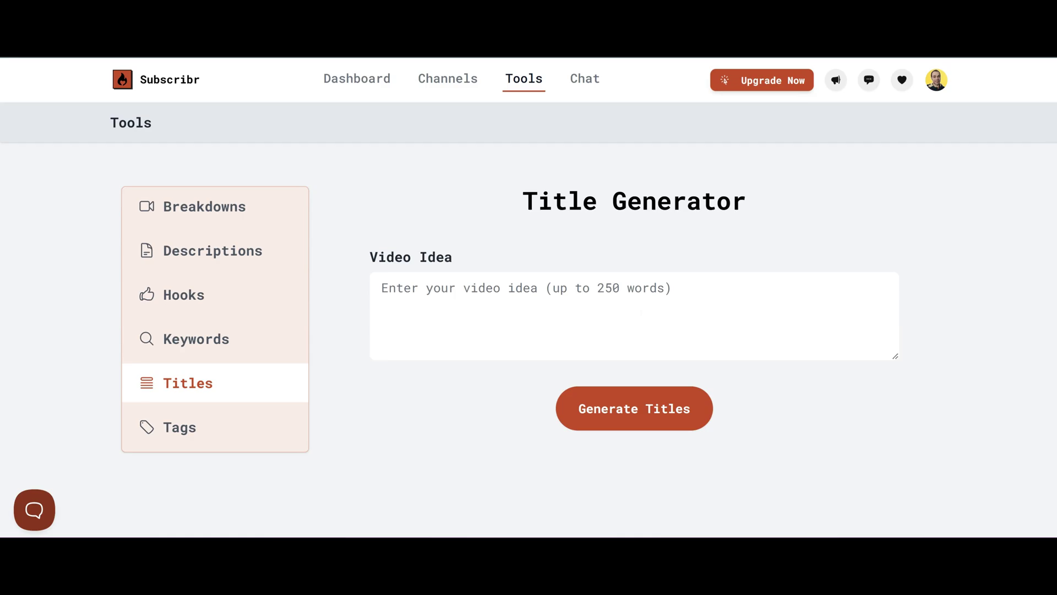
pyautogui.click(234, 434)
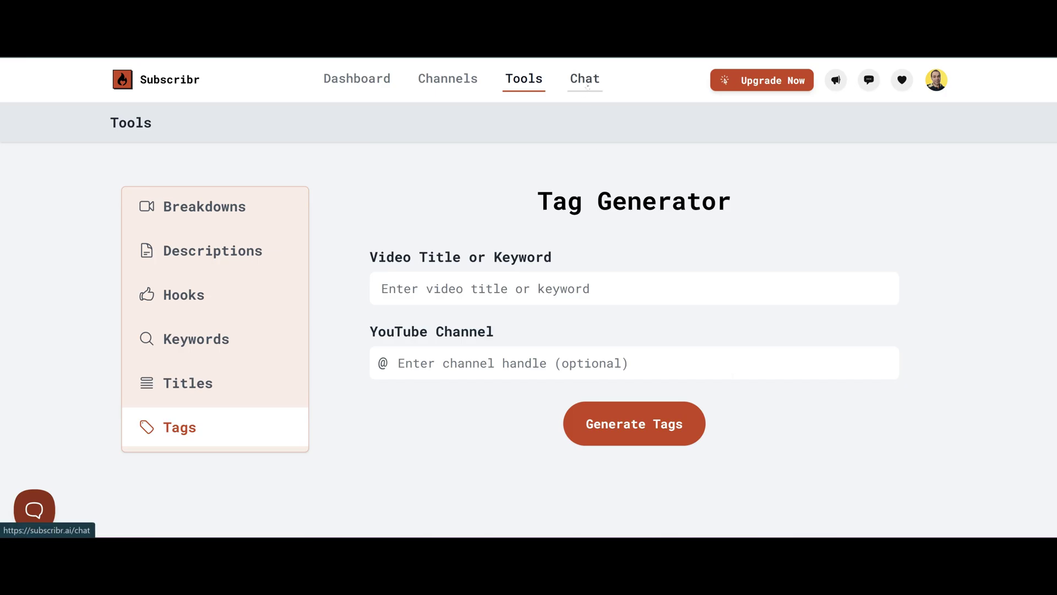
# Browse the Ideation Chat prompt library and read the prompts in its Social category
pyautogui.click(583, 80)
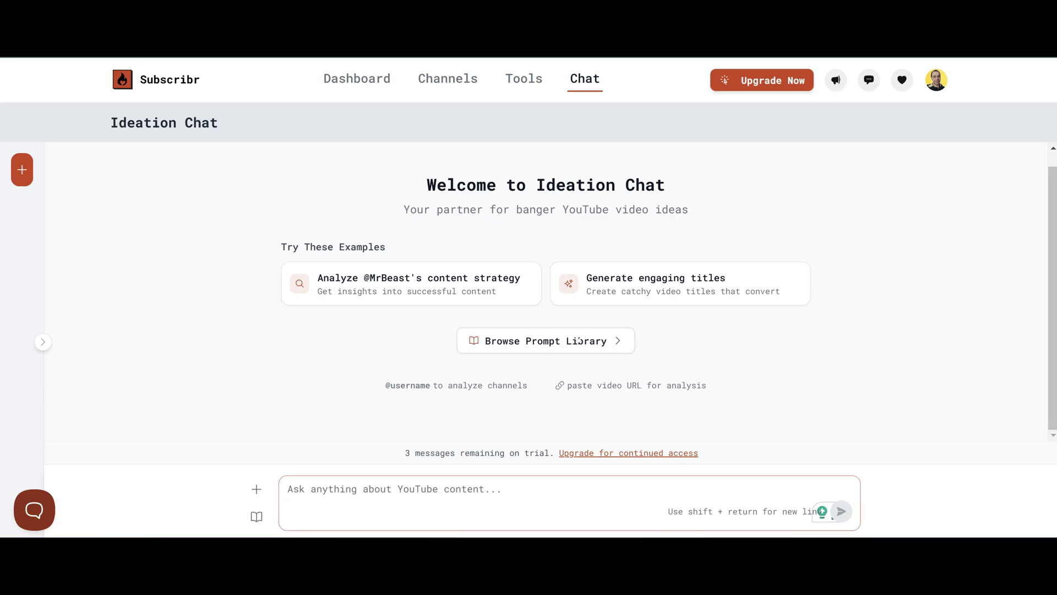
pyautogui.click(584, 334)
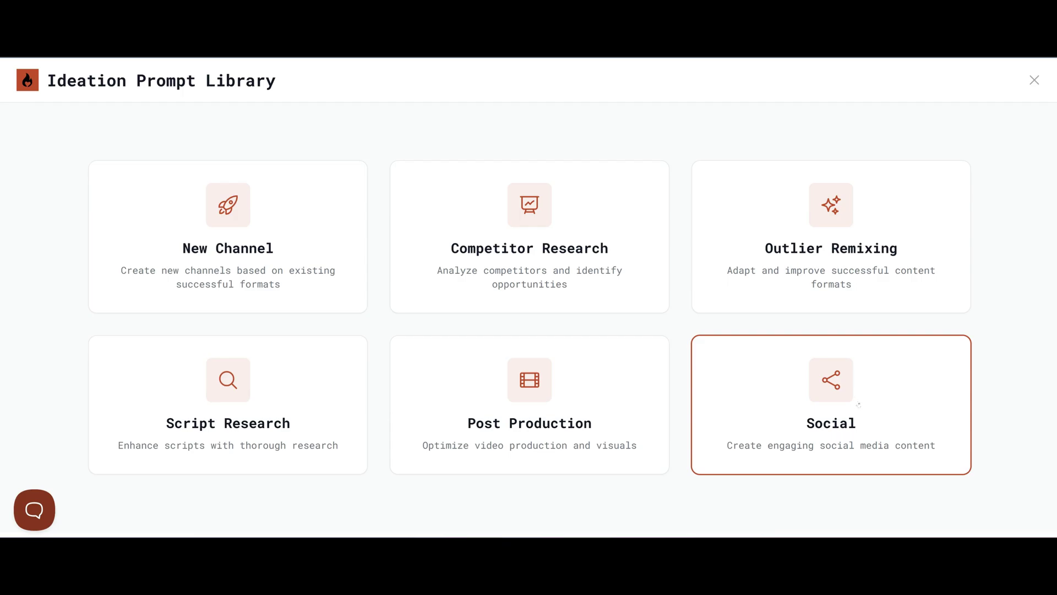
pyautogui.click(843, 402)
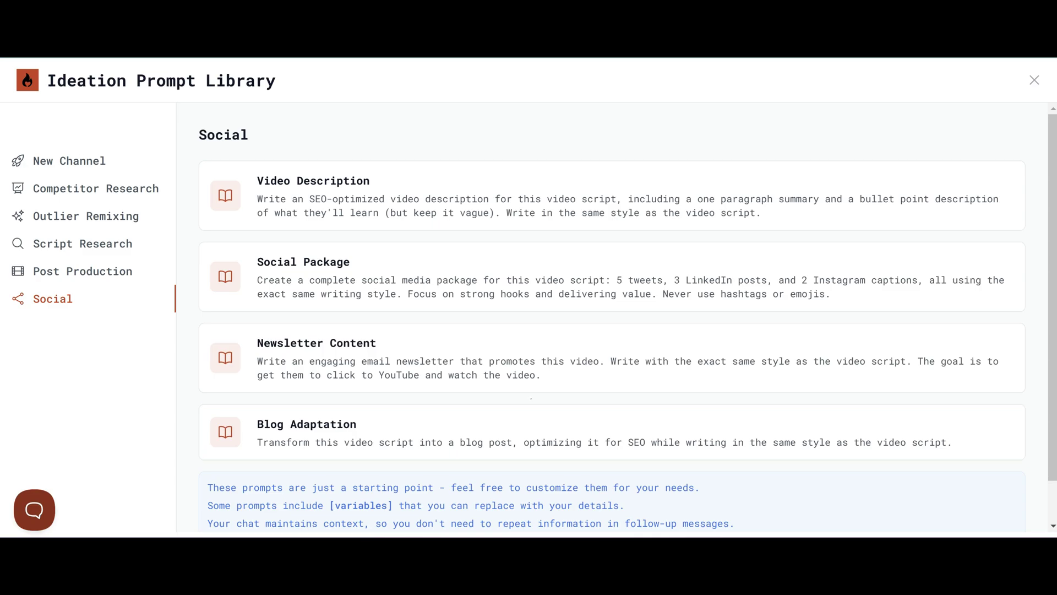
pyautogui.click(597, 378)
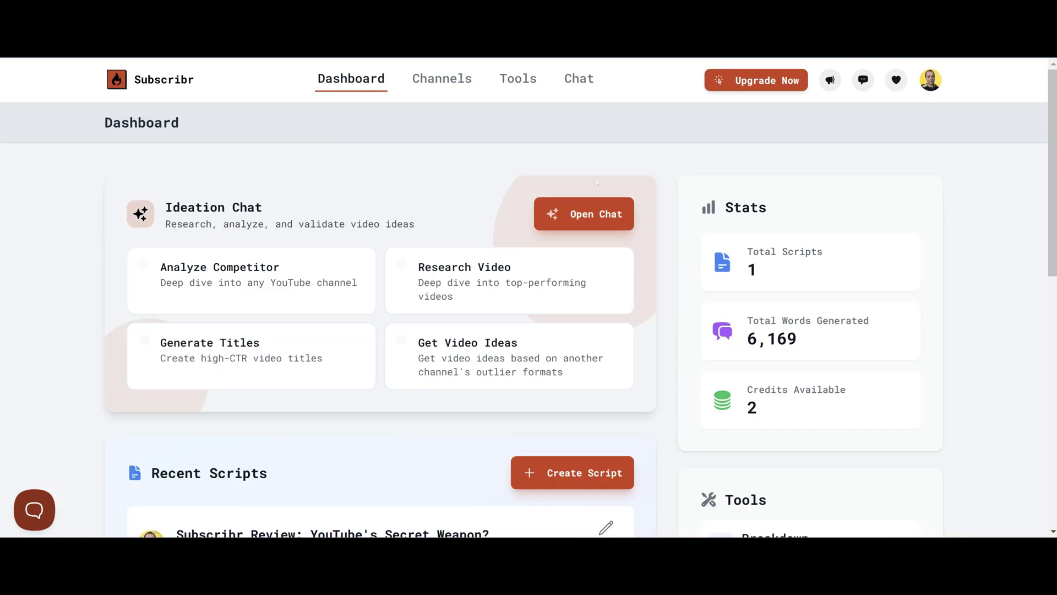
# Check Subscribr's latest updates and open the feedback page to view its feature requests
pyautogui.click(830, 81)
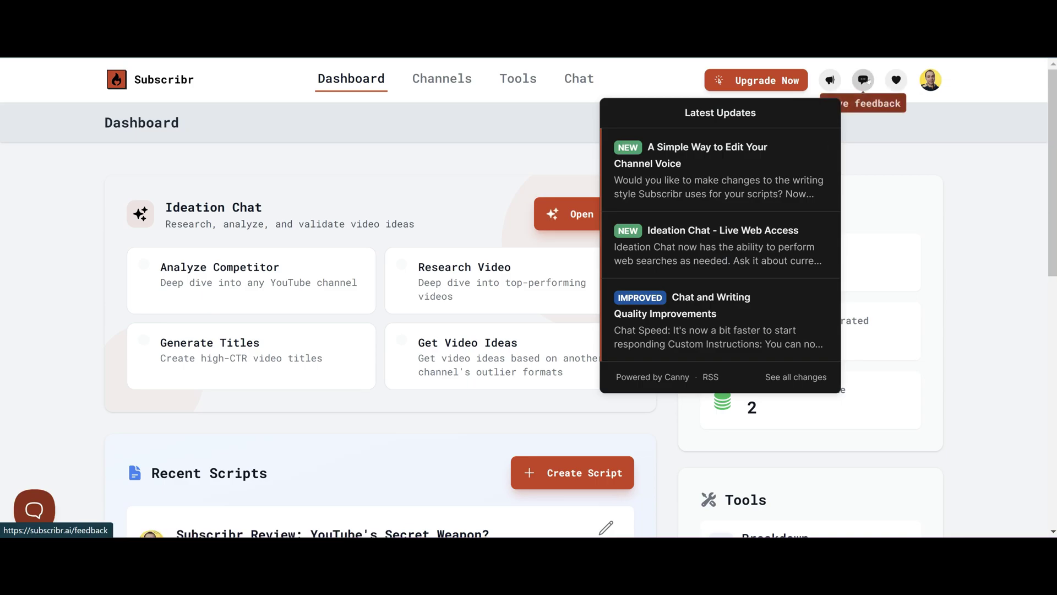
pyautogui.click(877, 104)
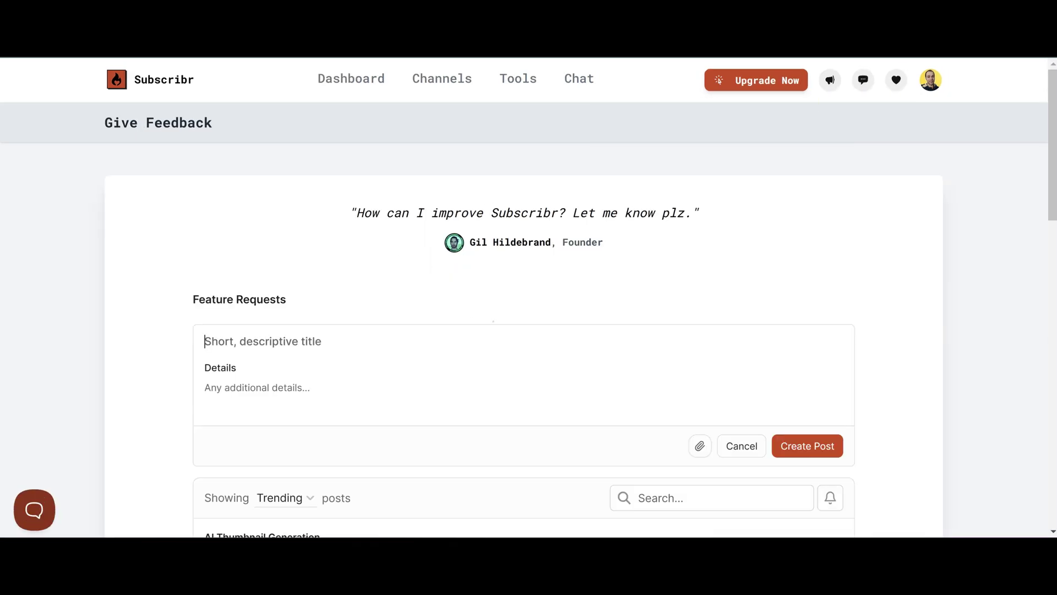
pyautogui.scroll(-5, 528, 232)
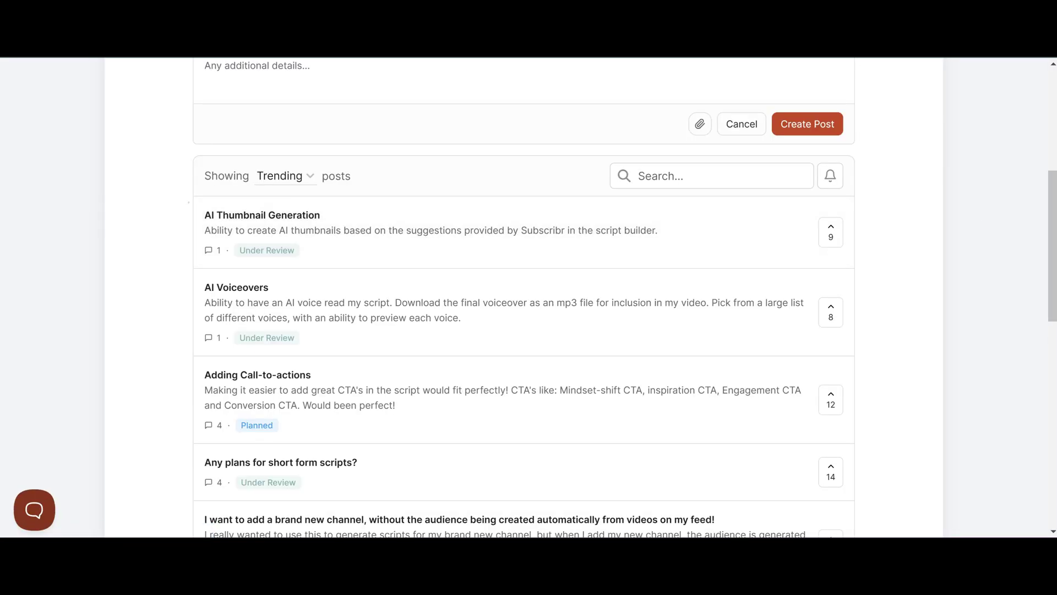
# Filter the feature requests by Under Review, Planned and In Progress, return to Planned, and read the listed posts
pyautogui.click(281, 176)
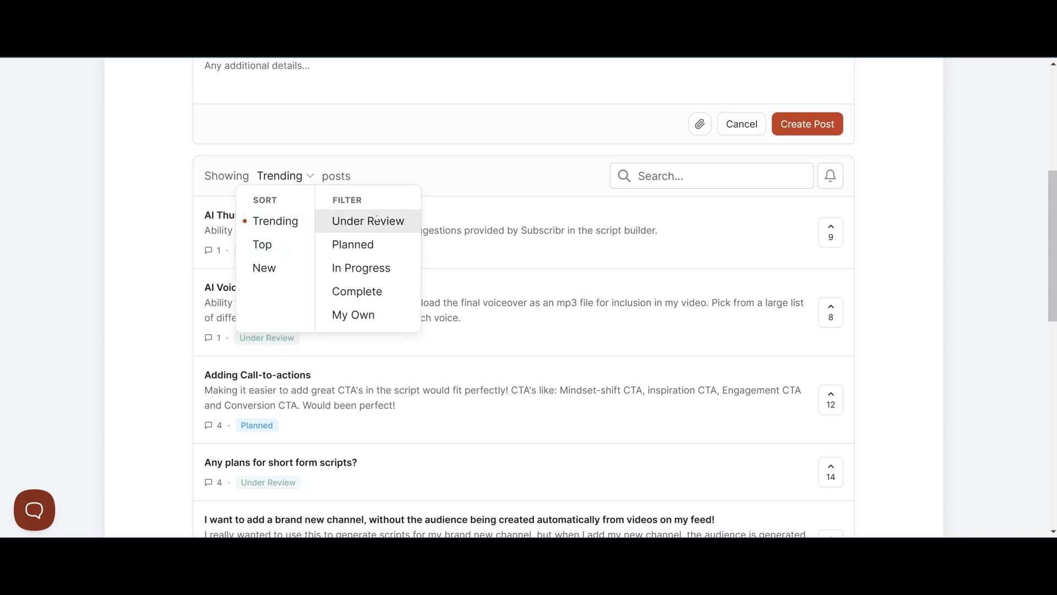
pyautogui.click(347, 221)
pyautogui.click(310, 177)
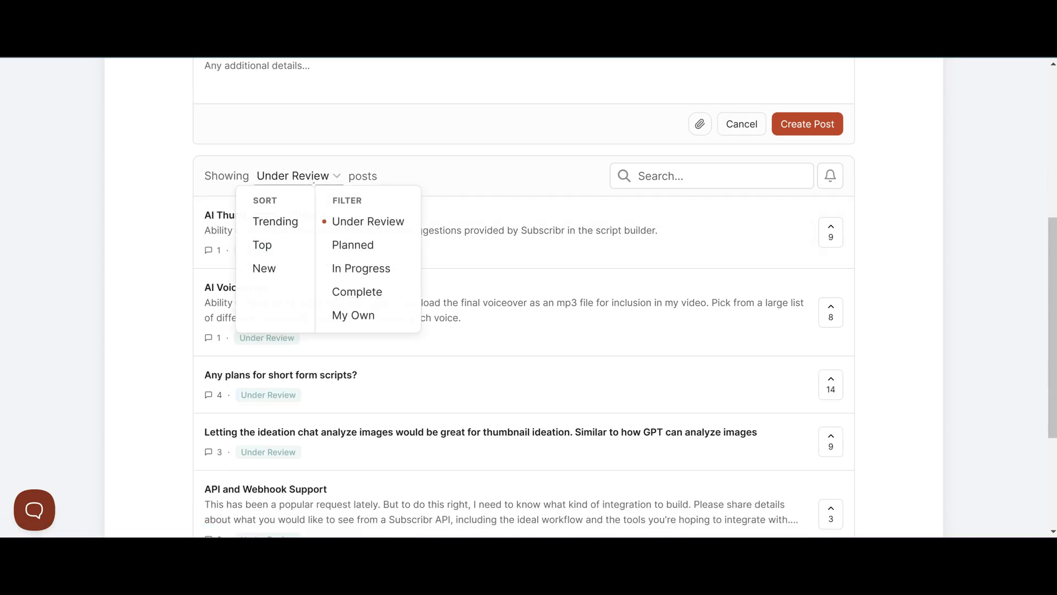
pyautogui.click(353, 244)
pyautogui.click(282, 175)
pyautogui.click(348, 267)
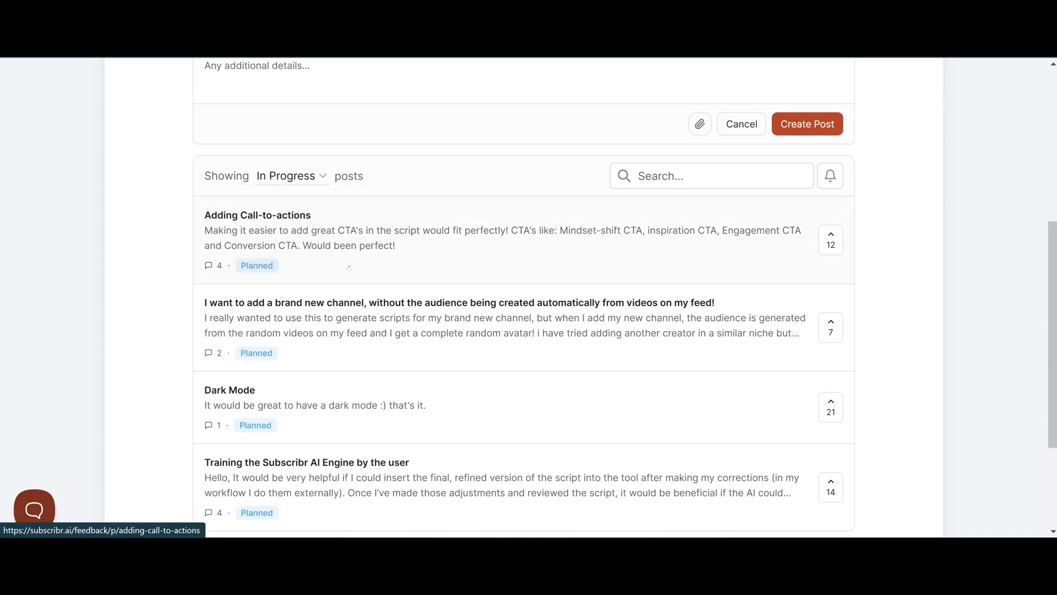
pyautogui.click(313, 181)
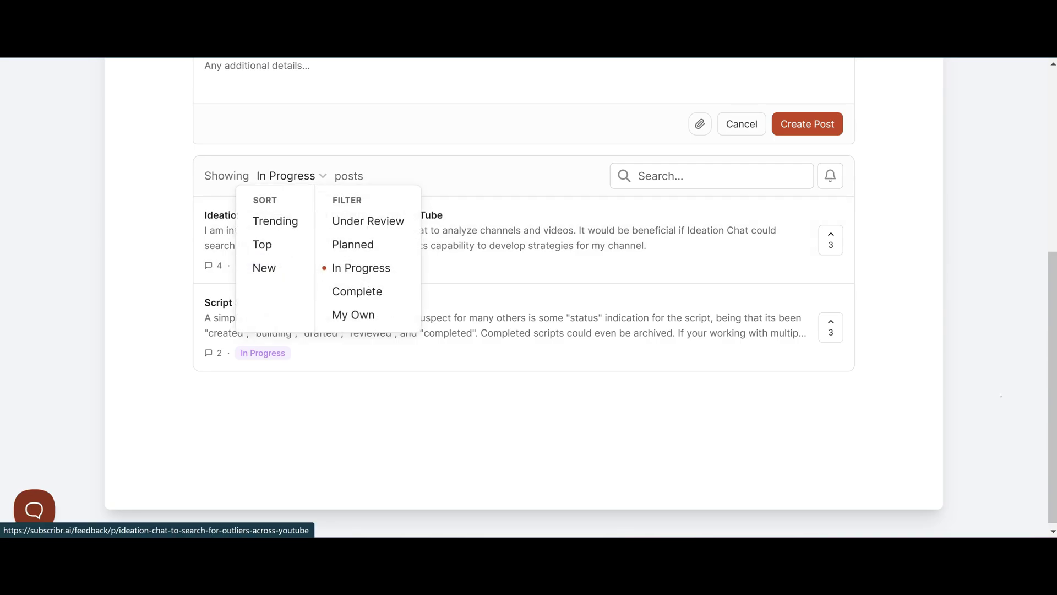
pyautogui.click(1001, 396)
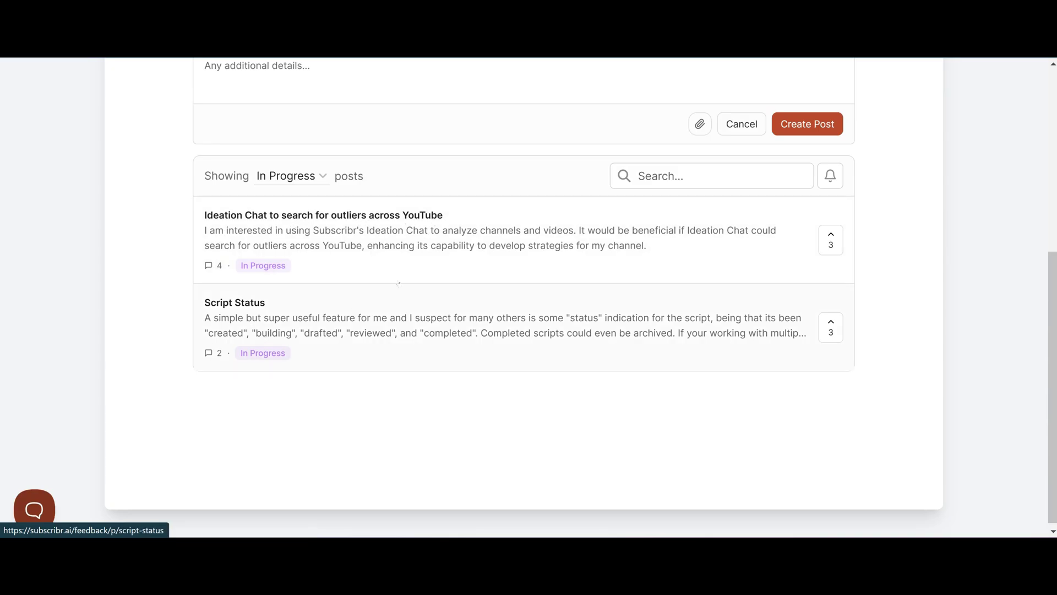
pyautogui.click(292, 176)
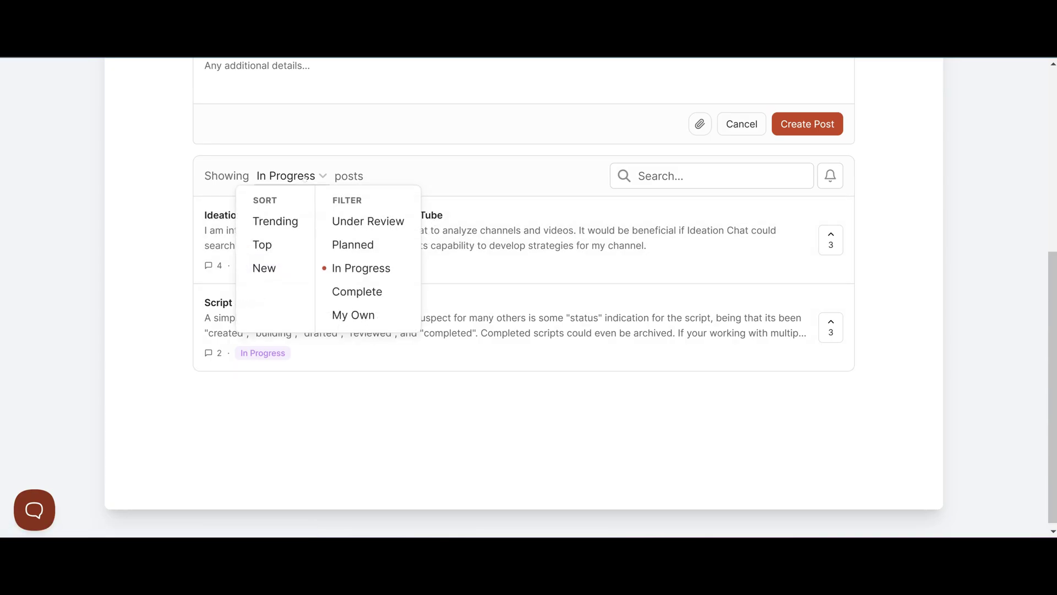
pyautogui.click(388, 248)
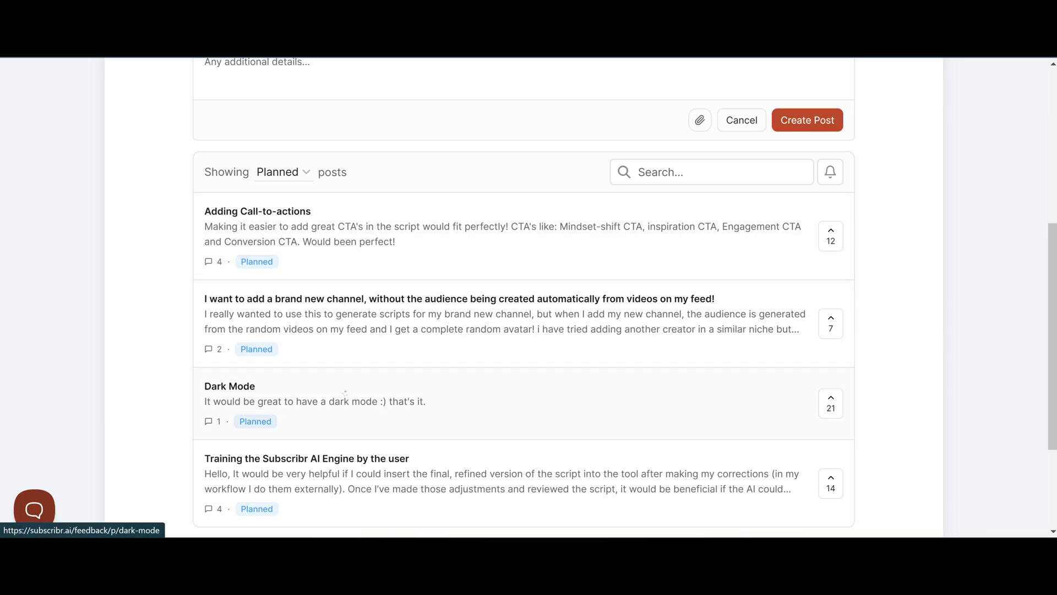
pyautogui.scroll(-3, 300, 327)
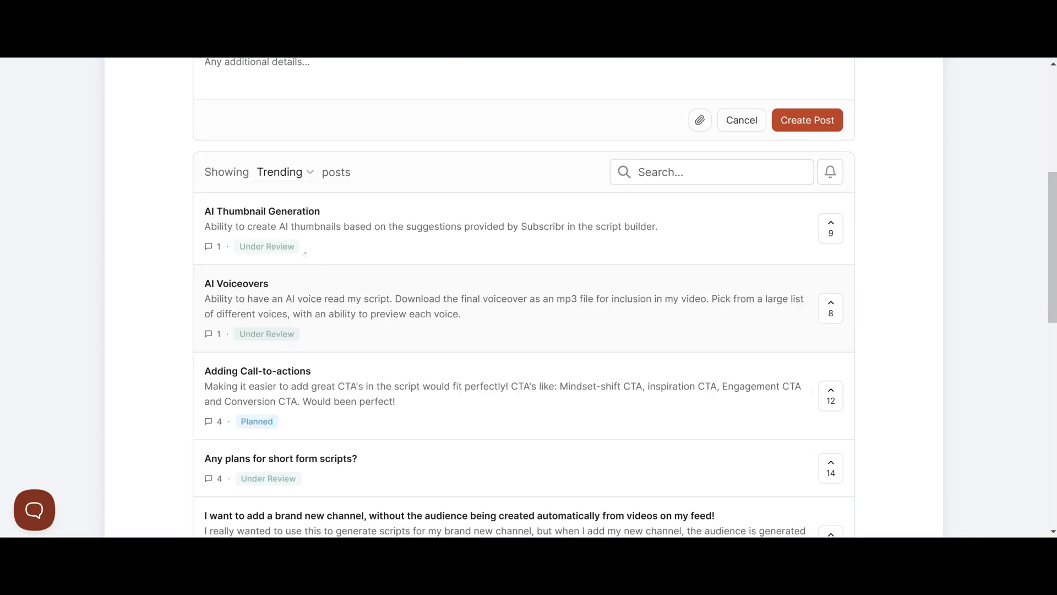
# Read through the trending feature requests and upvote "Any plans for short form scripts?"
pyautogui.scroll(-3, 298, 247)
pyautogui.scroll(3, 253, 331)
pyautogui.scroll(-3, 841, 388)
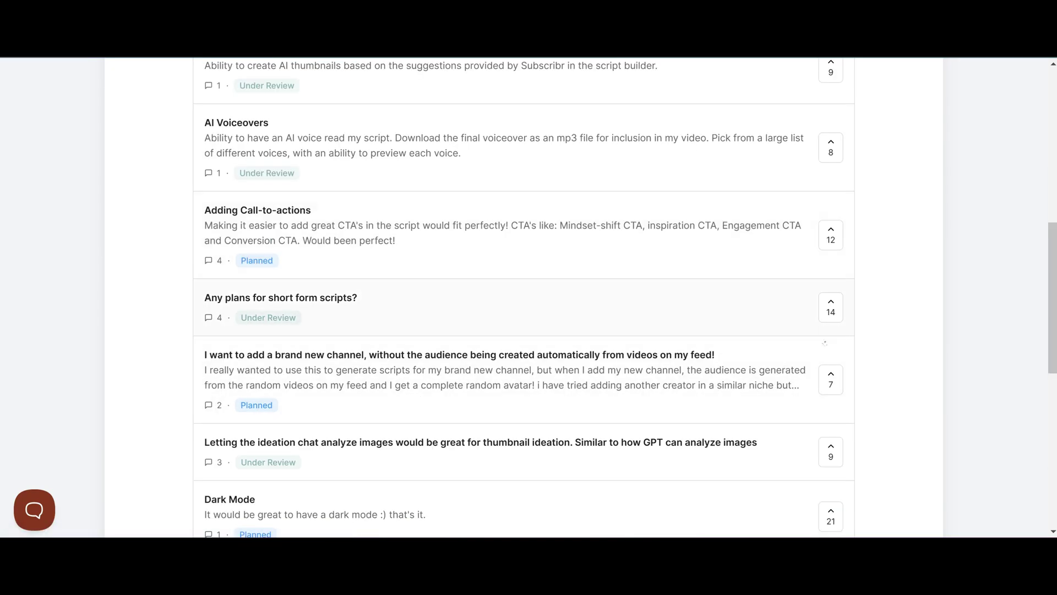
pyautogui.click(834, 303)
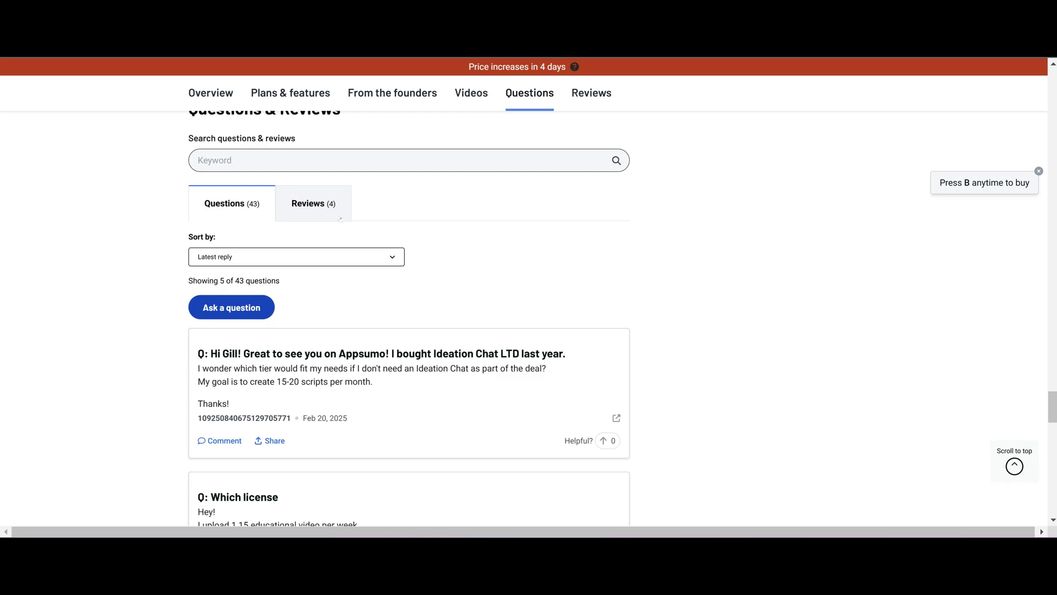
# Read through the customer reviews and the founder's replies on Subscribr's AppSumo deal page
pyautogui.scroll(10, 529, 297)
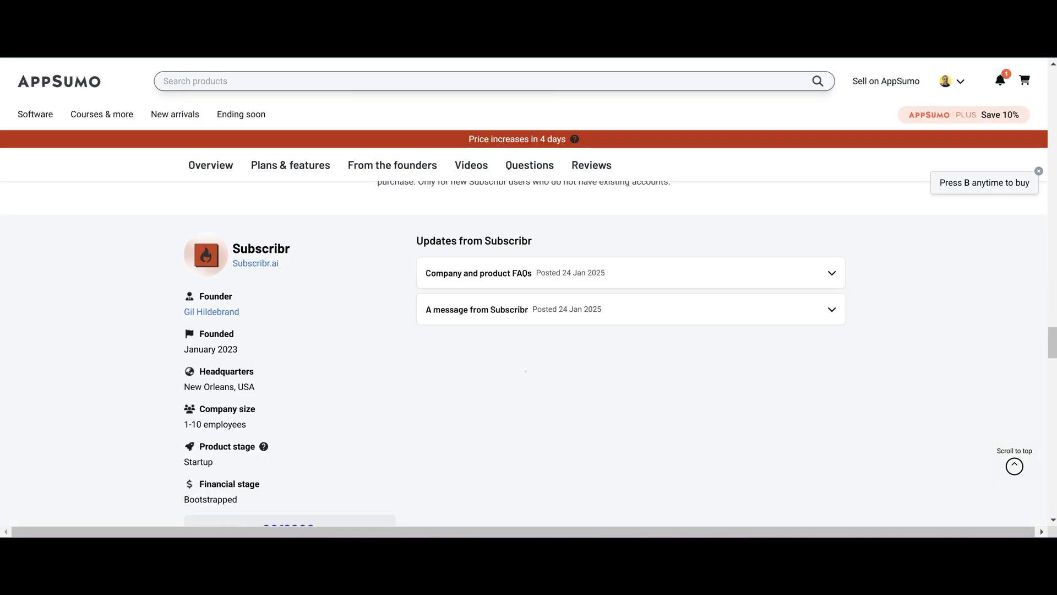
pyautogui.scroll(-15, 529, 352)
pyautogui.scroll(-3, 408, 319)
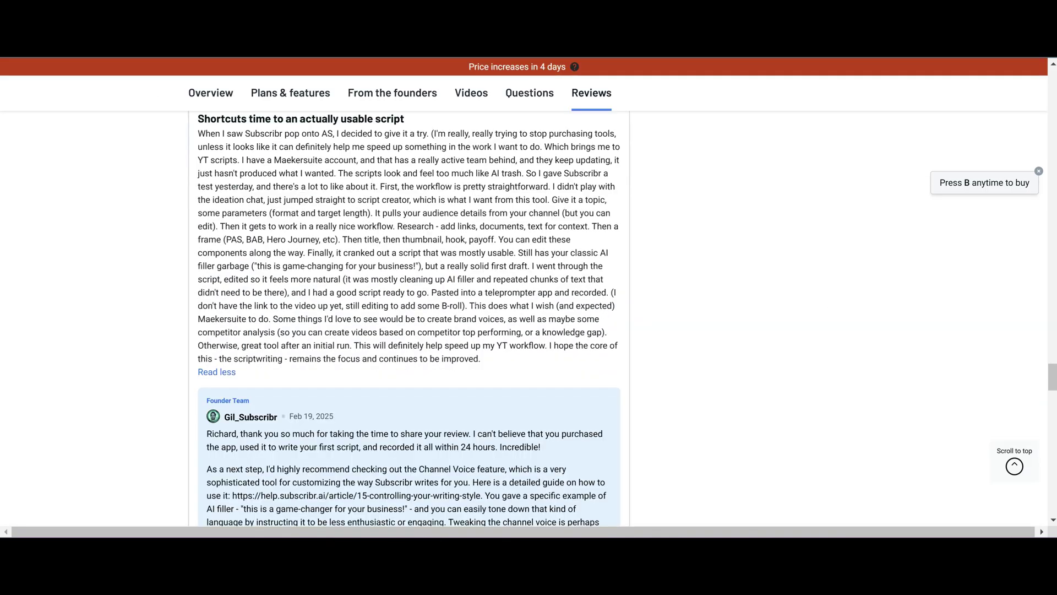
pyautogui.scroll(-12, 478, 308)
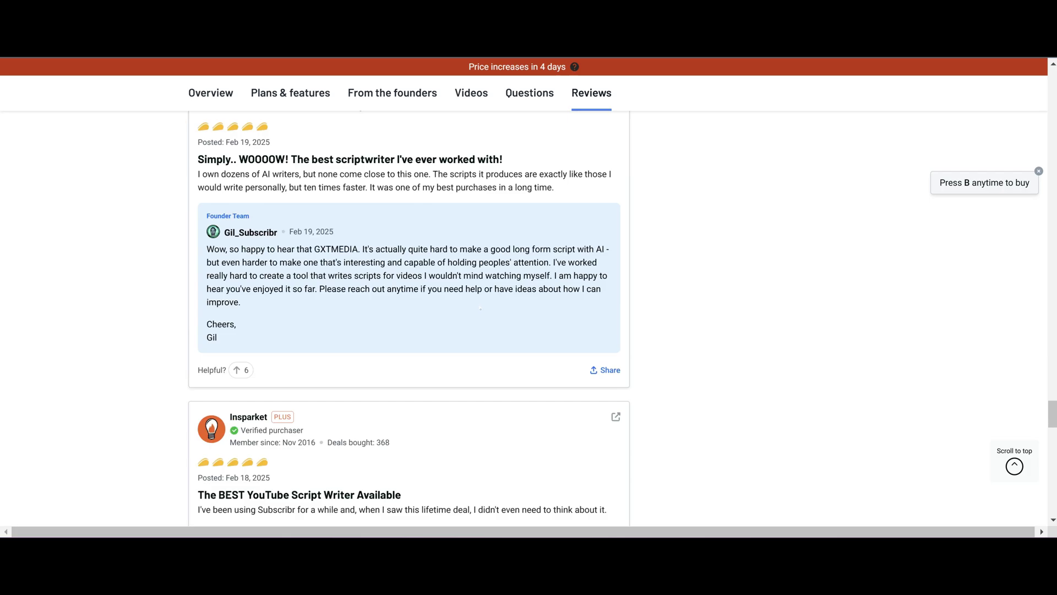
pyautogui.scroll(-12, 483, 315)
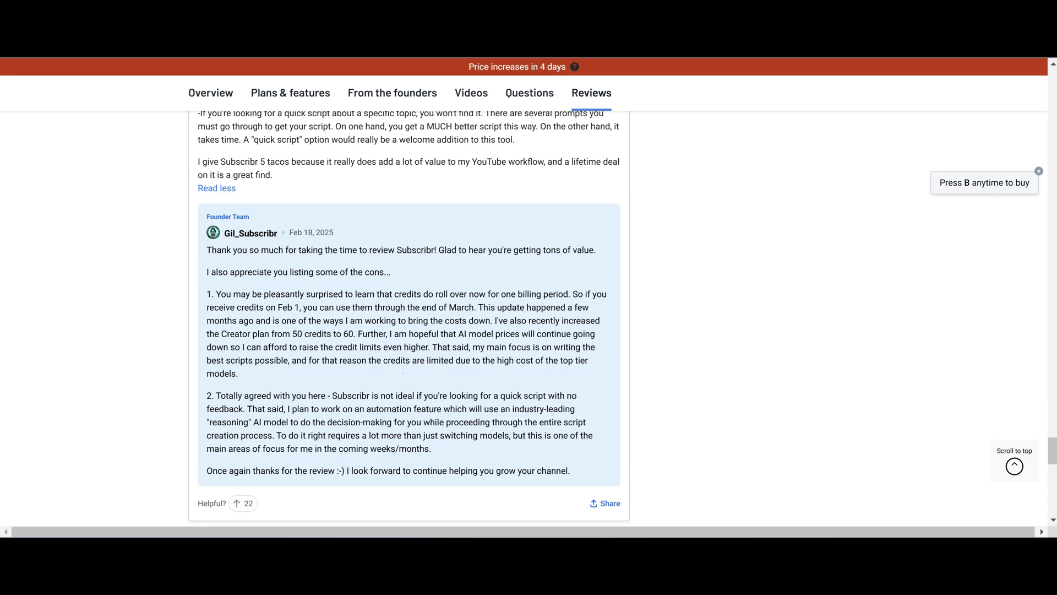
pyautogui.scroll(6, 409, 308)
pyautogui.scroll(3, 408, 352)
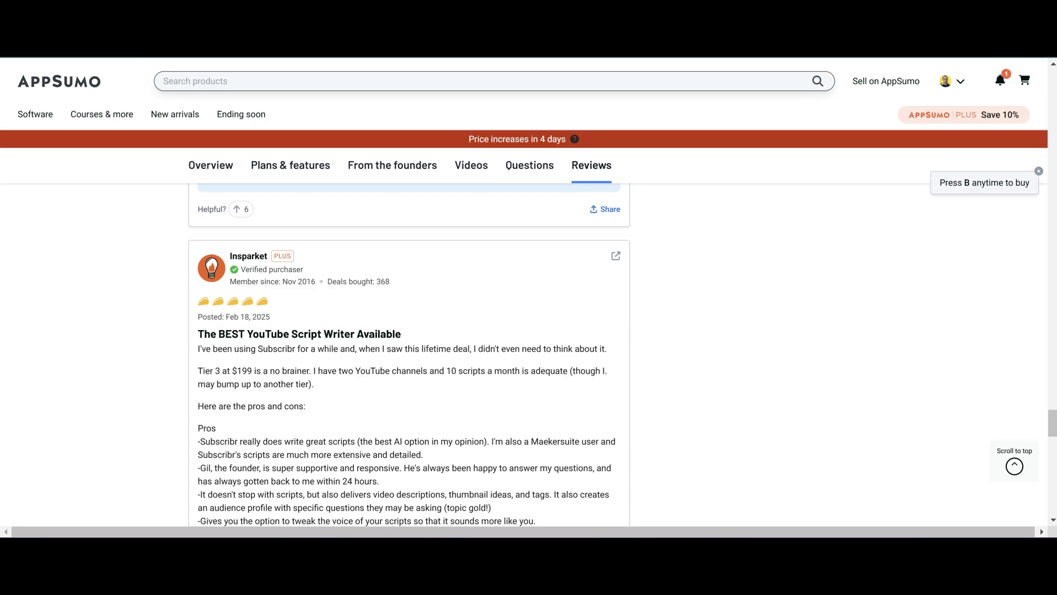
pyautogui.scroll(5, 409, 352)
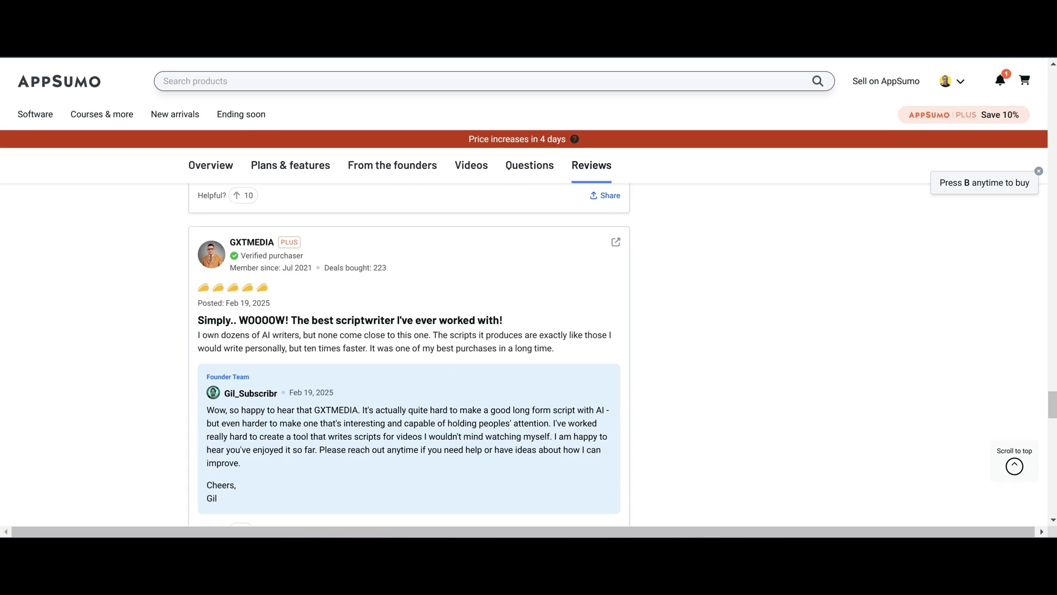
pyautogui.scroll(5, 409, 352)
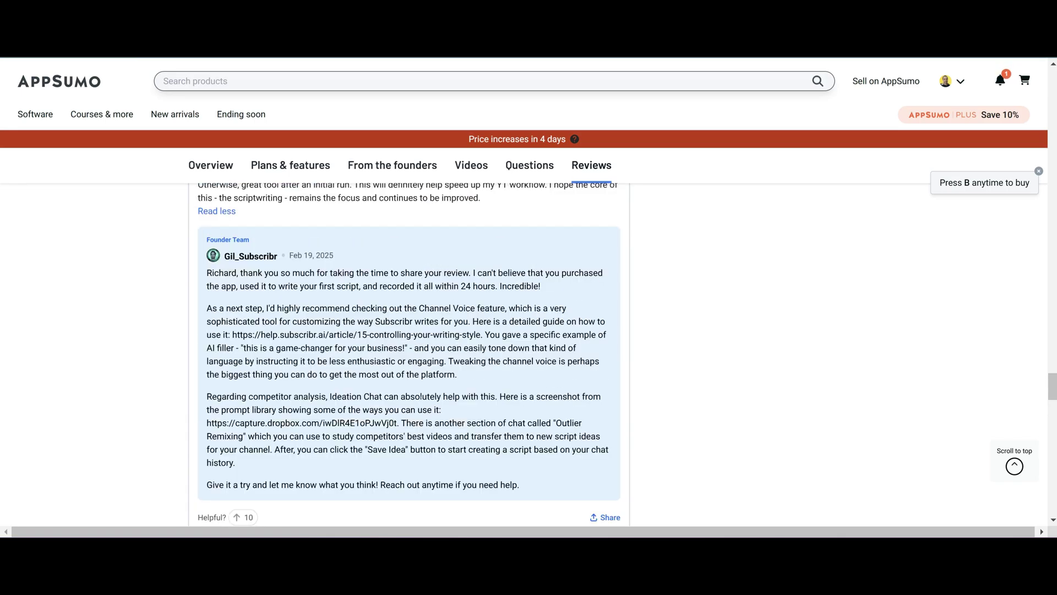